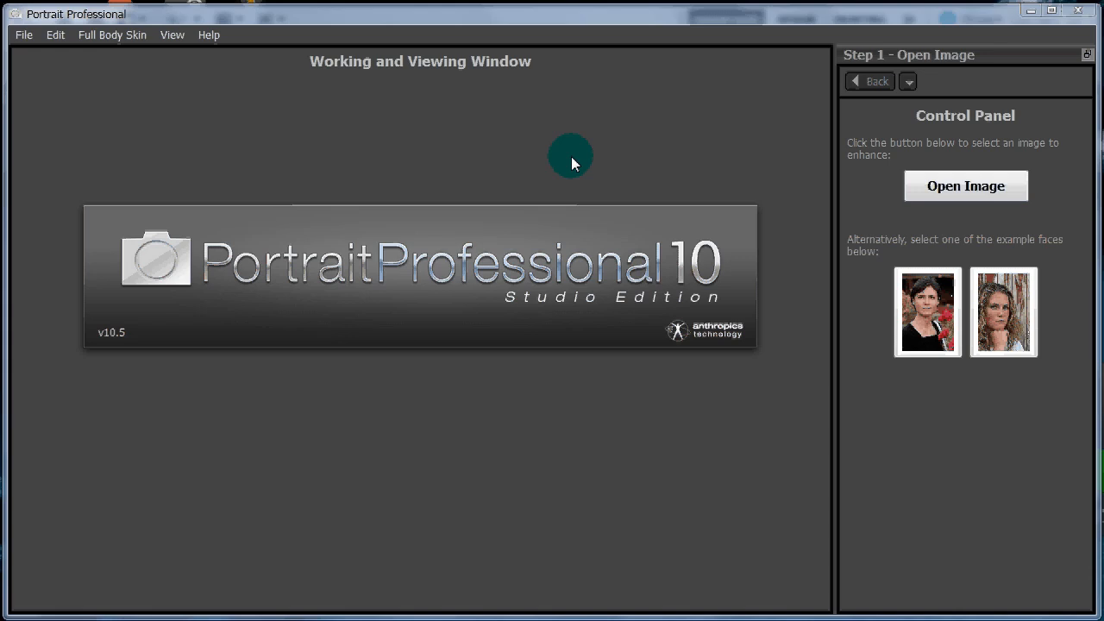
# Open the example portrait of the dark-haired woman and set the subject's gender to Female
pyautogui.click(923, 324)
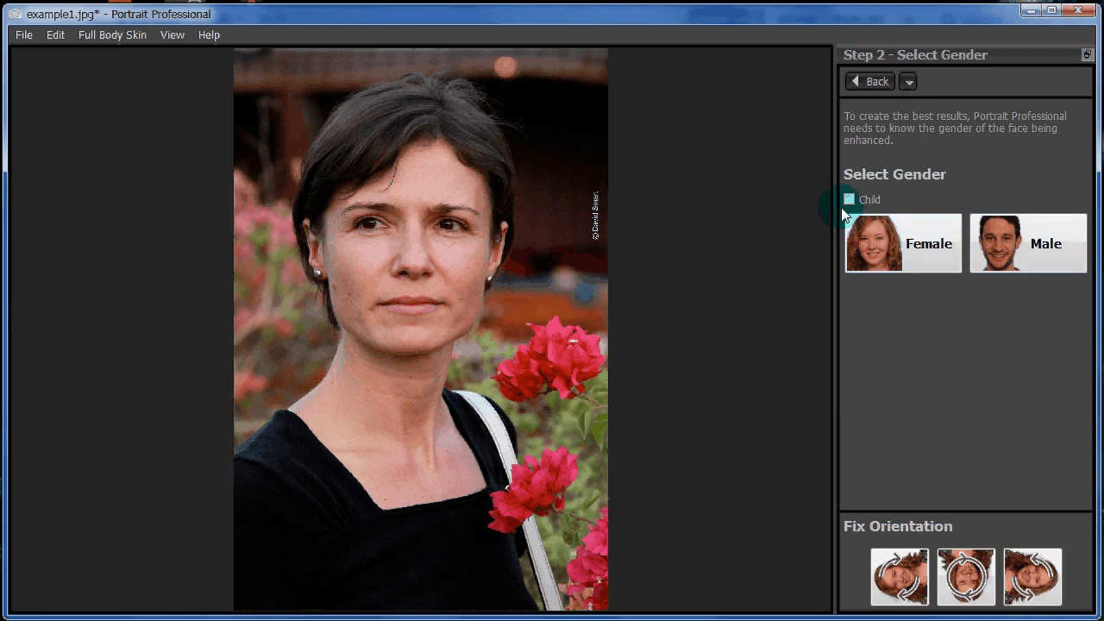
pyautogui.click(902, 238)
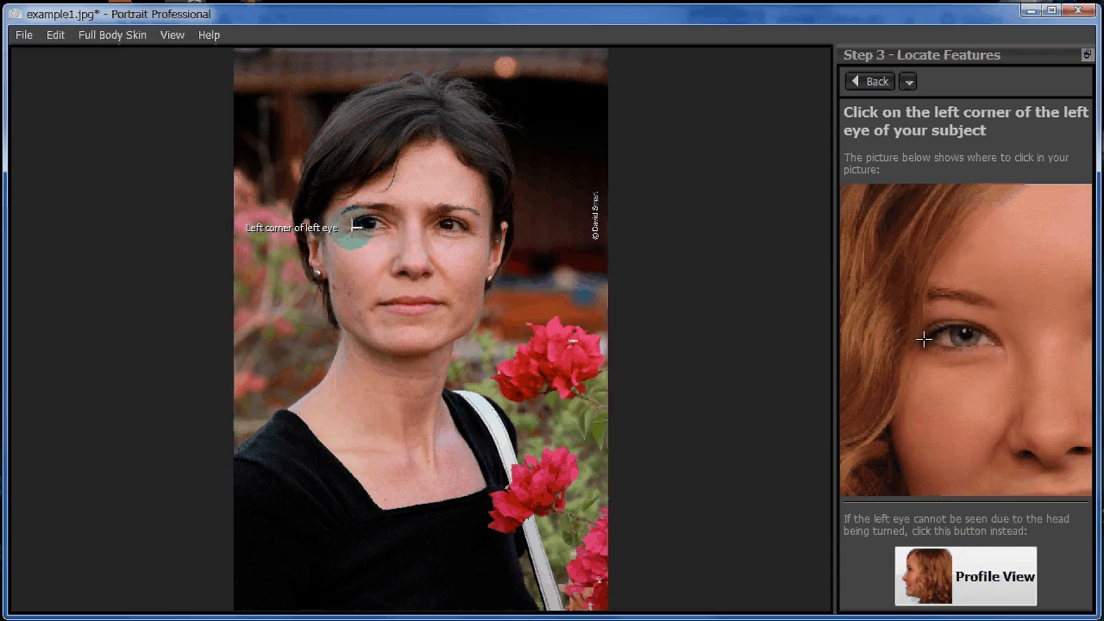
# Mark the outer corners of both eyes, the nose tip and both mouth corners on the face
pyautogui.click(353, 226)
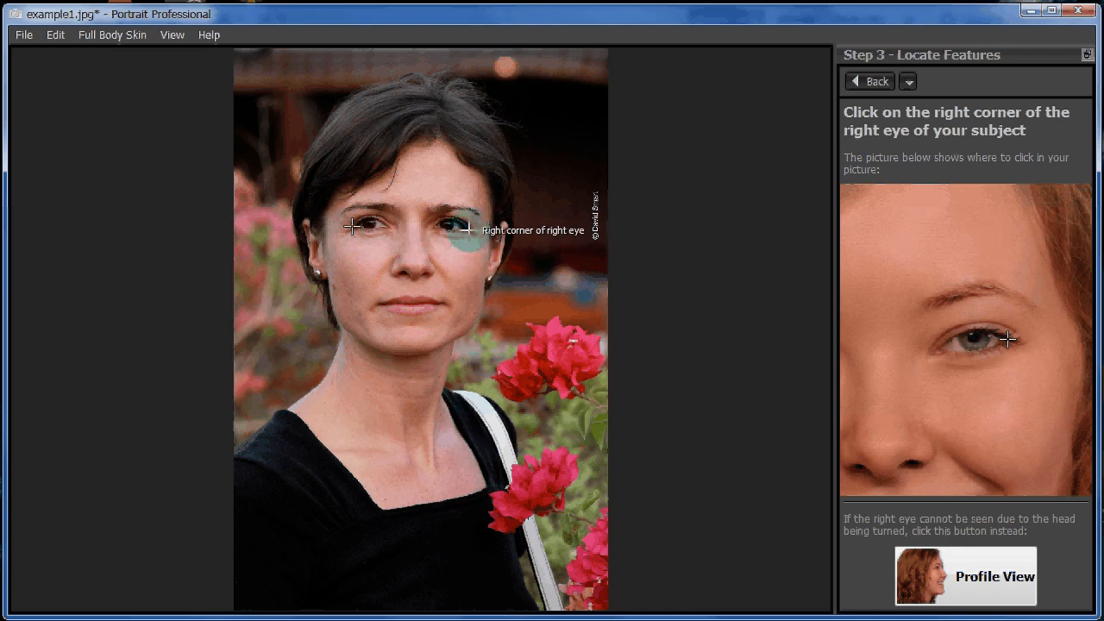
pyautogui.click(466, 229)
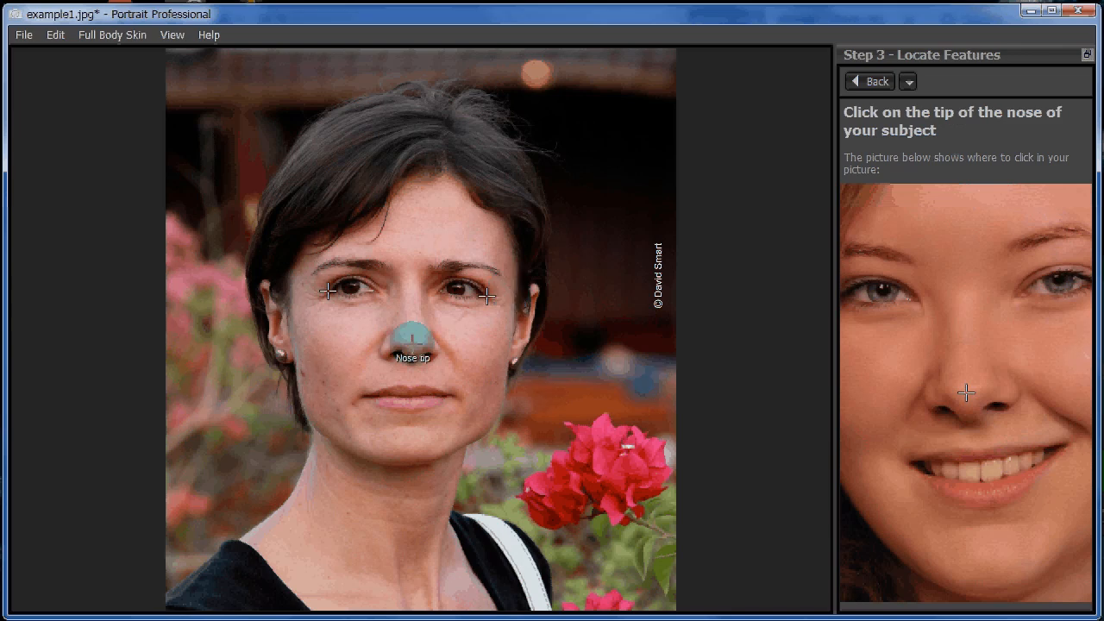
pyautogui.click(412, 345)
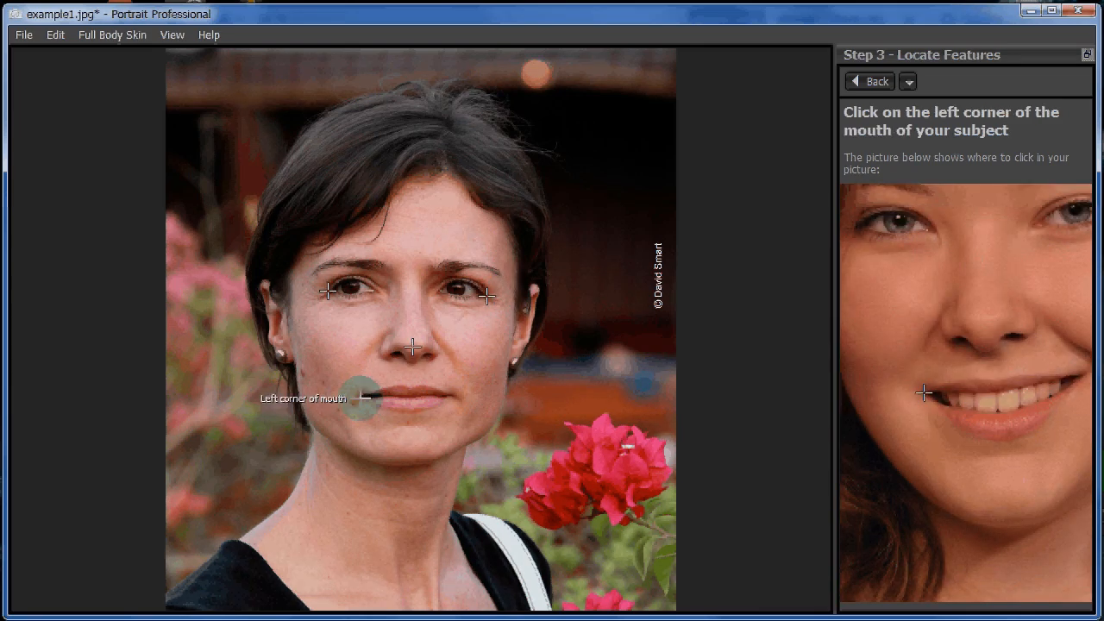
pyautogui.click(361, 397)
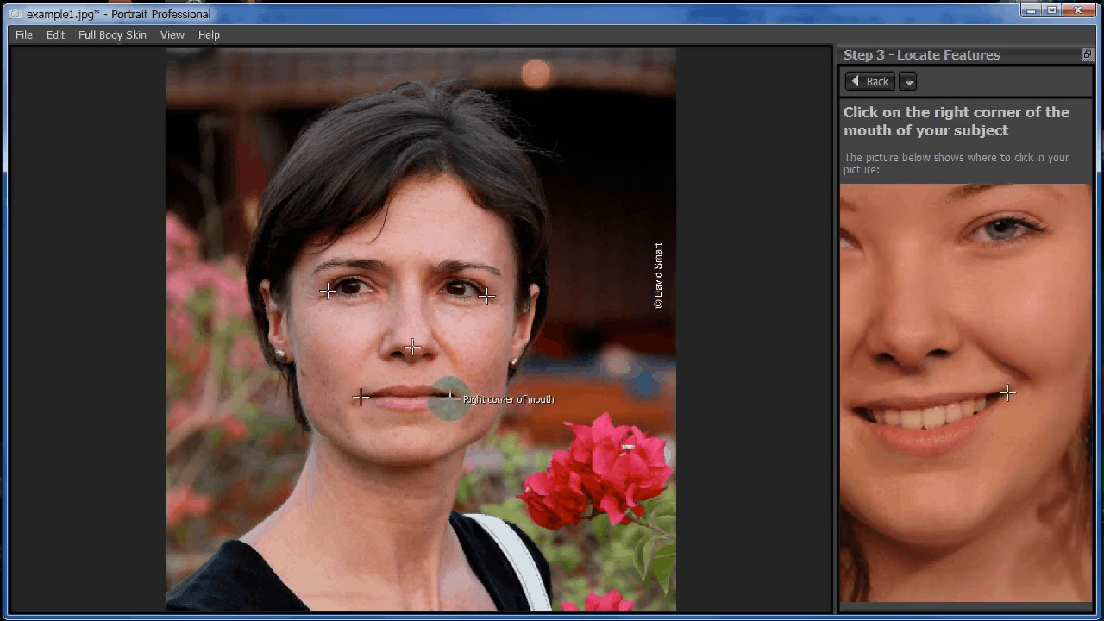
pyautogui.click(454, 396)
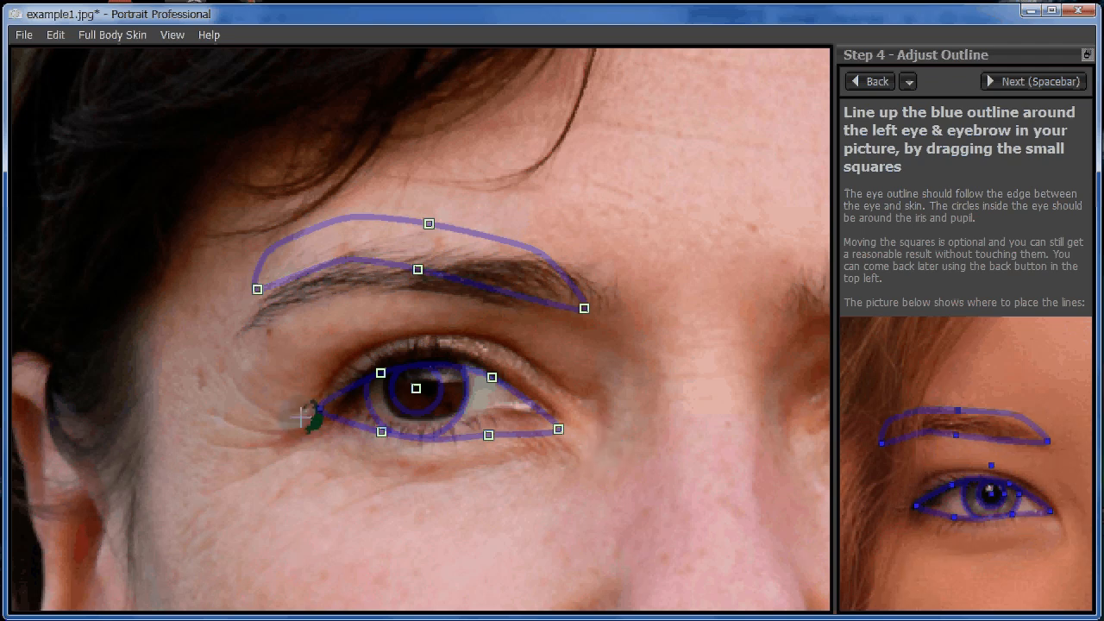
# Fit the left eyebrow outline to the brow by moving its two ends and its upper and lower midpoints
pyautogui.moveTo(313, 418); pyautogui.dragTo(302, 430)
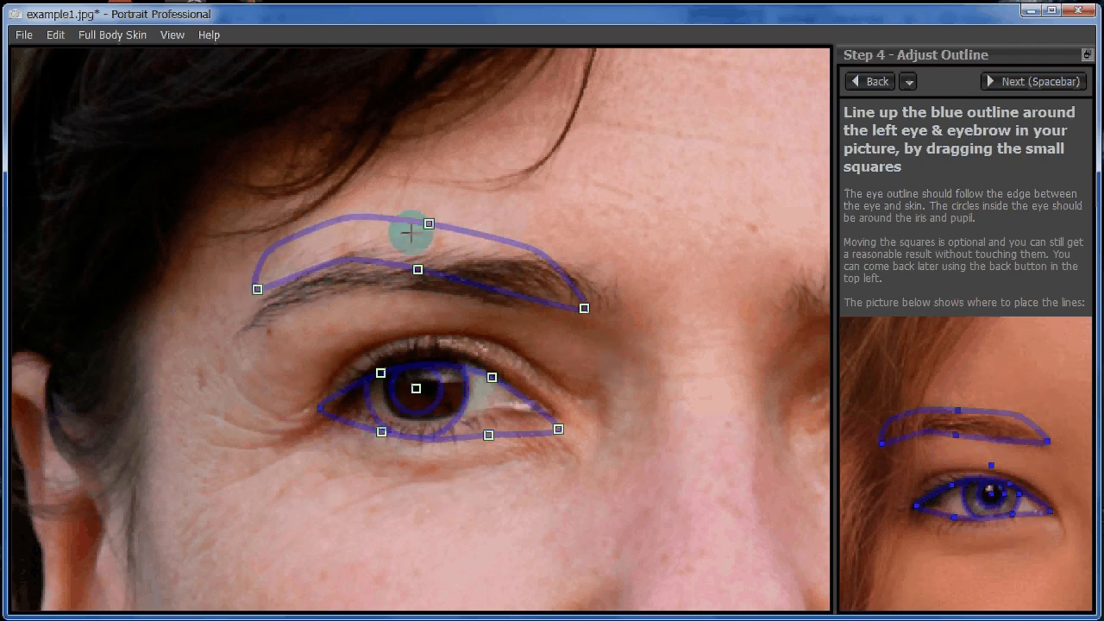
pyautogui.moveTo(258, 291); pyautogui.dragTo(246, 336)
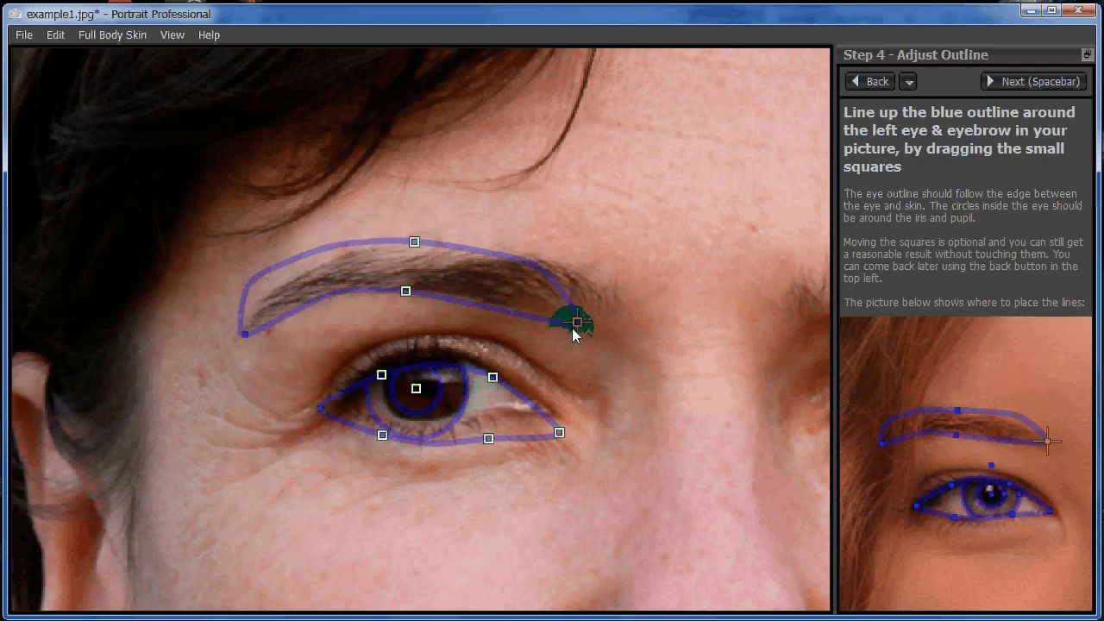
pyautogui.moveTo(562, 318); pyautogui.dragTo(616, 318)
pyautogui.moveTo(440, 284); pyautogui.dragTo(429, 298)
pyautogui.moveTo(439, 232); pyautogui.dragTo(437, 257)
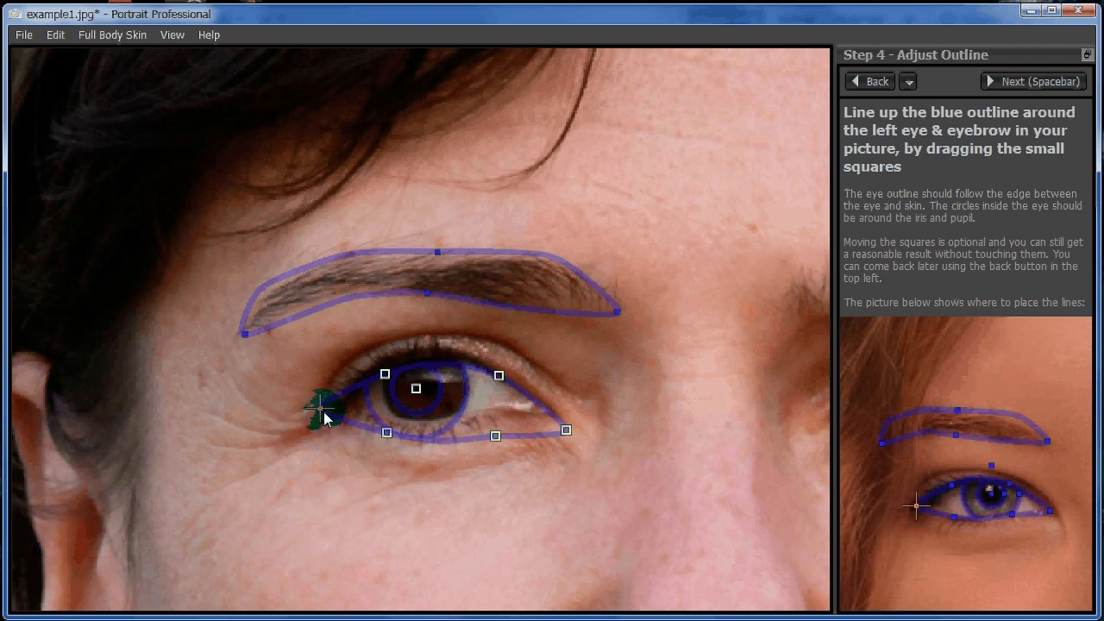
# Fit the left eye outline to the eye's corners and its upper and lower lid edges
pyautogui.moveTo(324, 420); pyautogui.dragTo(335, 418)
pyautogui.moveTo(570, 432); pyautogui.dragTo(548, 409)
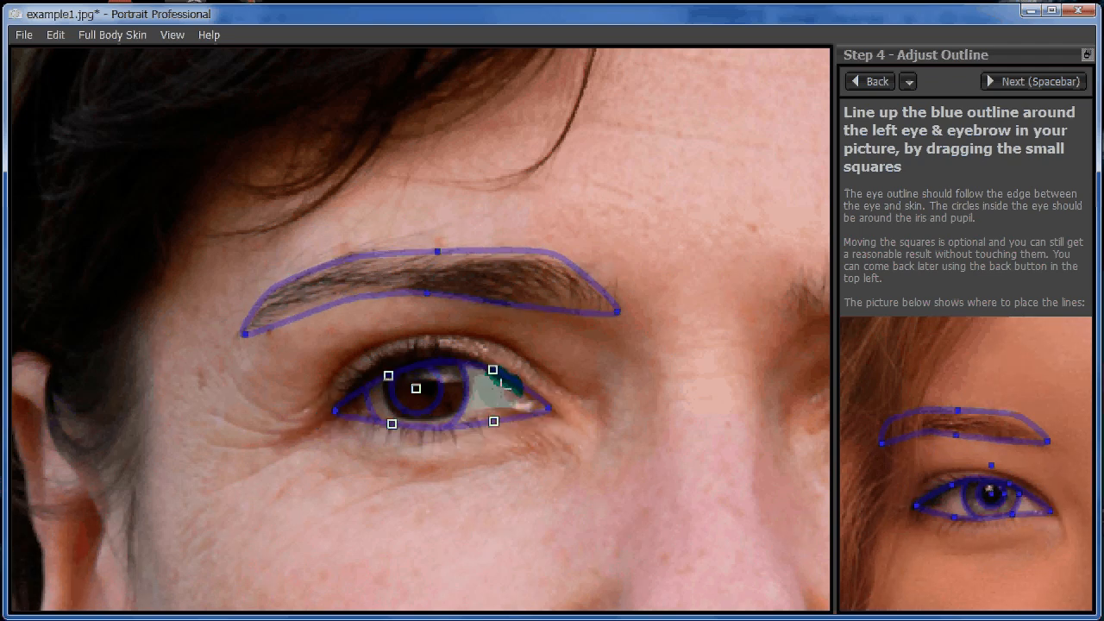
pyautogui.moveTo(494, 371); pyautogui.dragTo(474, 364)
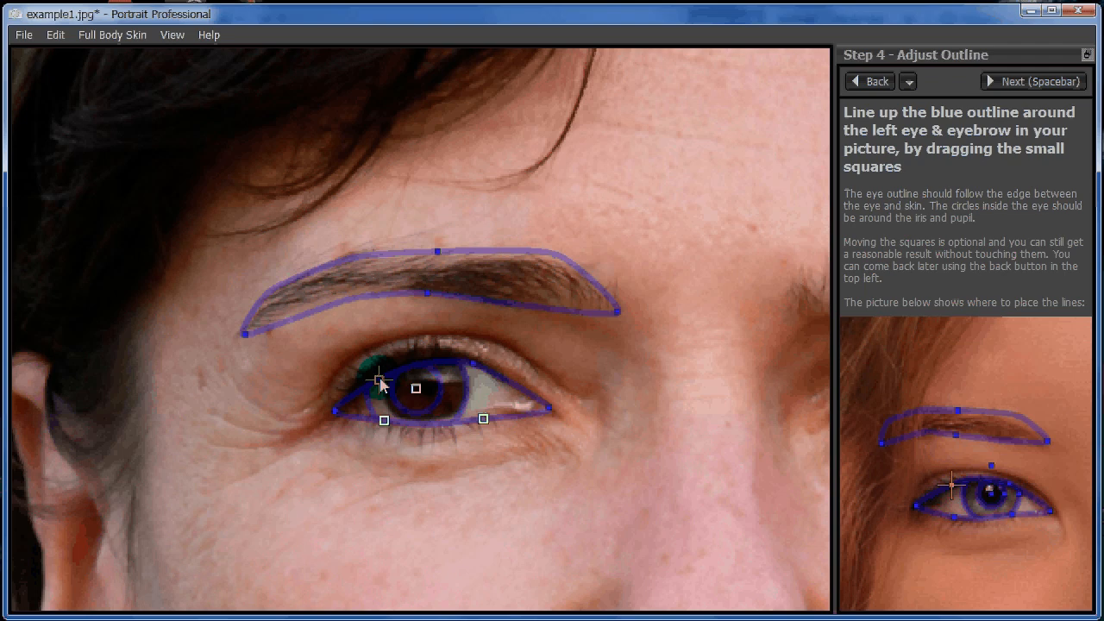
pyautogui.moveTo(379, 380); pyautogui.dragTo(372, 372)
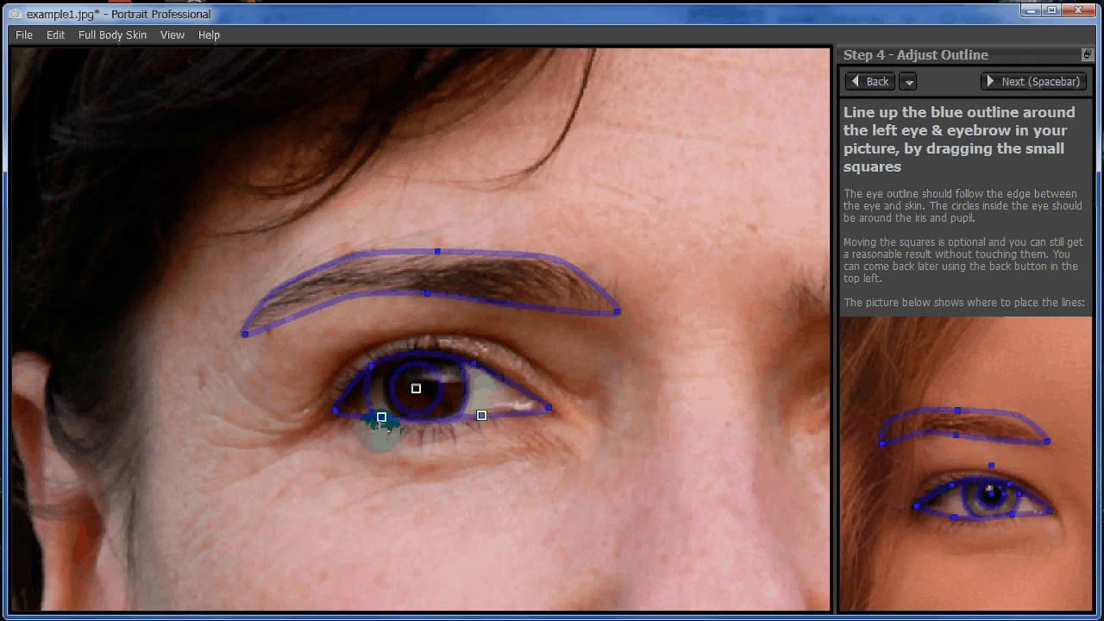
pyautogui.moveTo(382, 424); pyautogui.dragTo(379, 422)
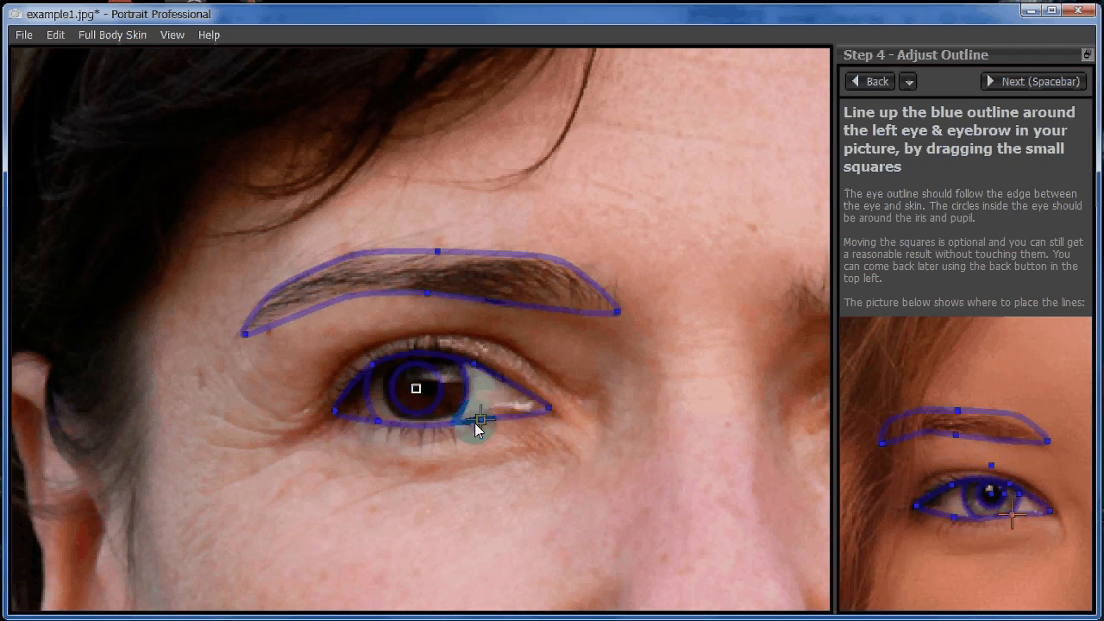
# Fit the left iris and pupil circles, refine the lower lid and inner corner, and accept the left eye outline
pyautogui.moveTo(422, 403); pyautogui.dragTo(427, 392)
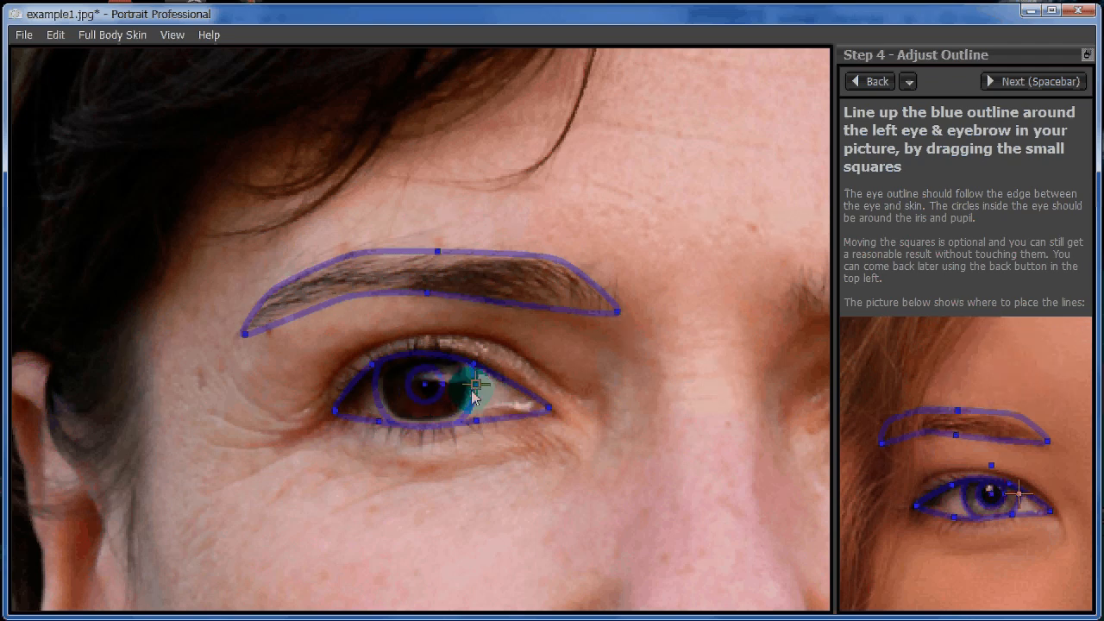
pyautogui.moveTo(471, 391); pyautogui.dragTo(467, 390)
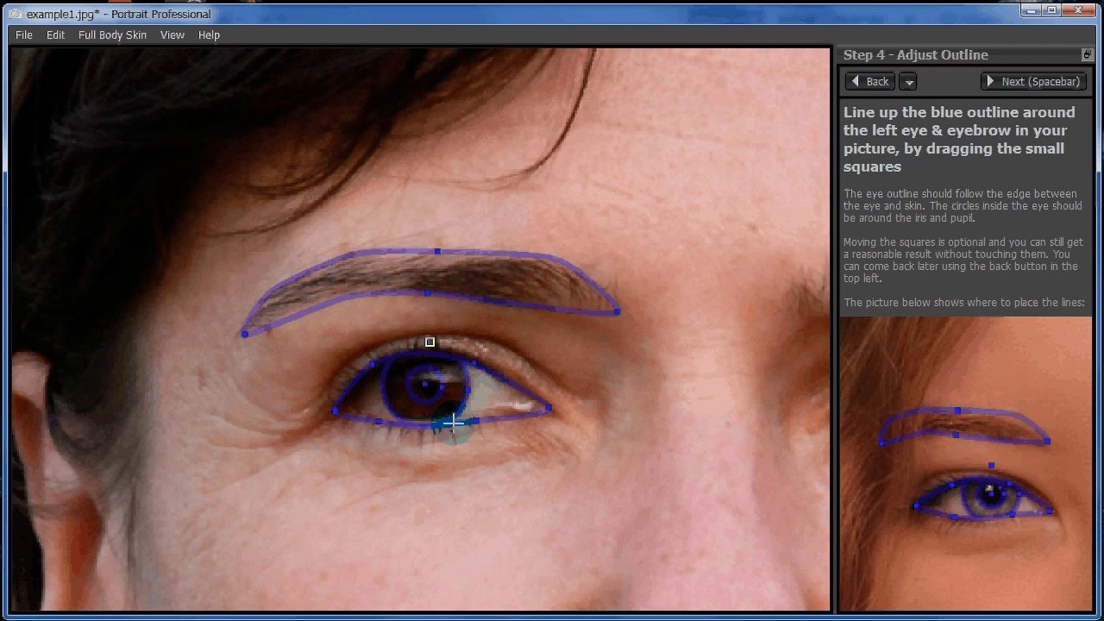
pyautogui.moveTo(476, 420); pyautogui.dragTo(474, 416)
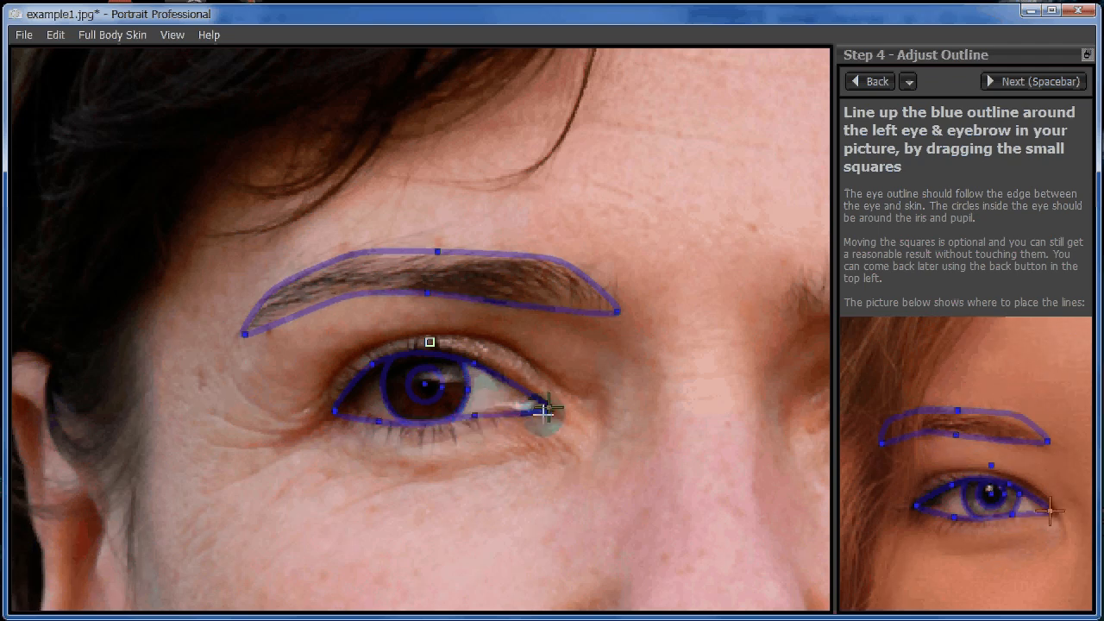
pyautogui.moveTo(546, 411); pyautogui.dragTo(544, 407)
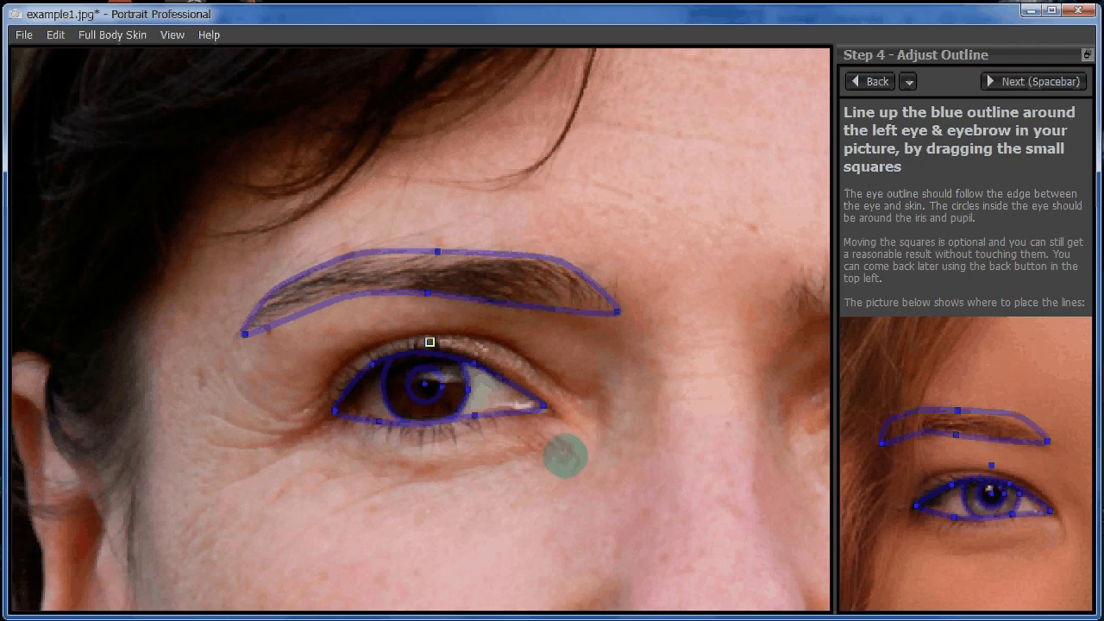
pyautogui.press('space')
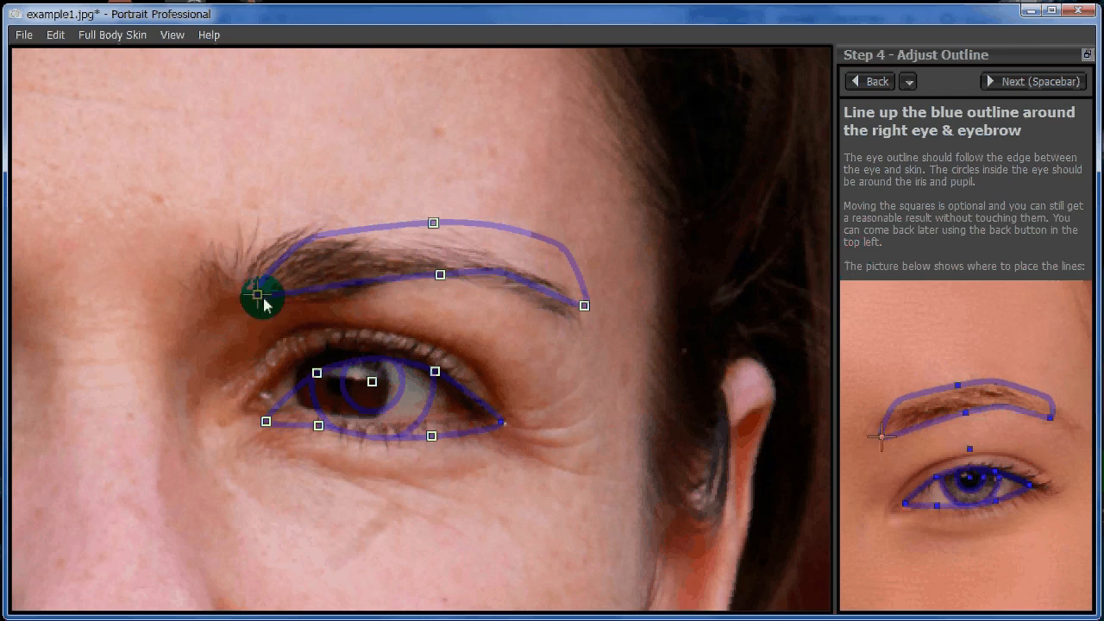
# Fit the right eyebrow outline to the brow by moving its two ends and its lower and upper midpoints
pyautogui.moveTo(263, 302); pyautogui.dragTo(201, 299)
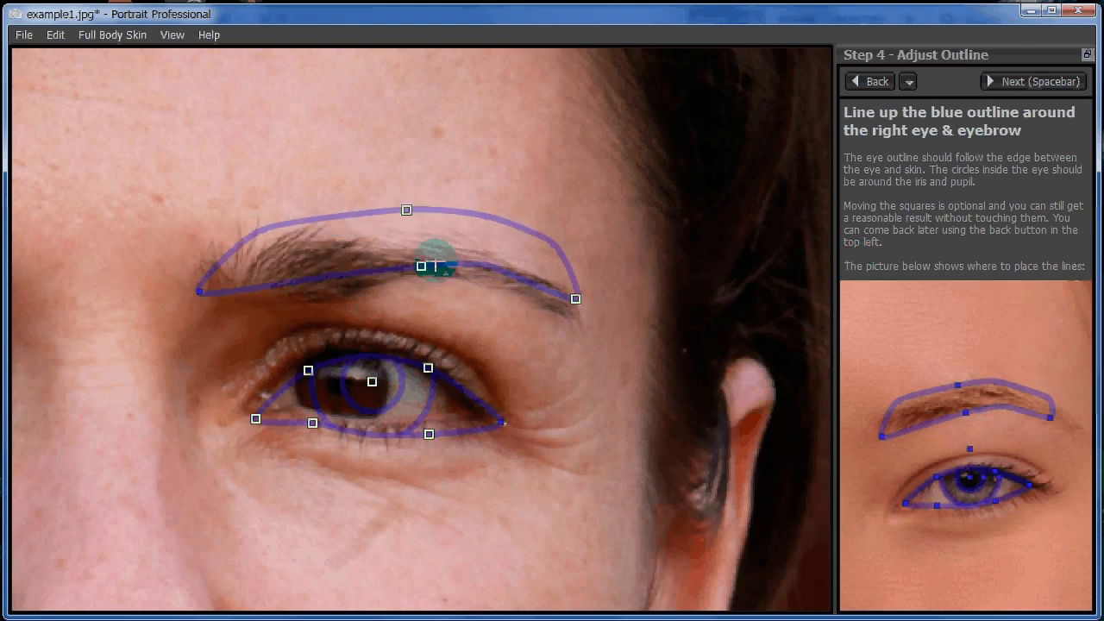
pyautogui.moveTo(574, 299); pyautogui.dragTo(572, 316)
pyautogui.moveTo(441, 272); pyautogui.dragTo(422, 283)
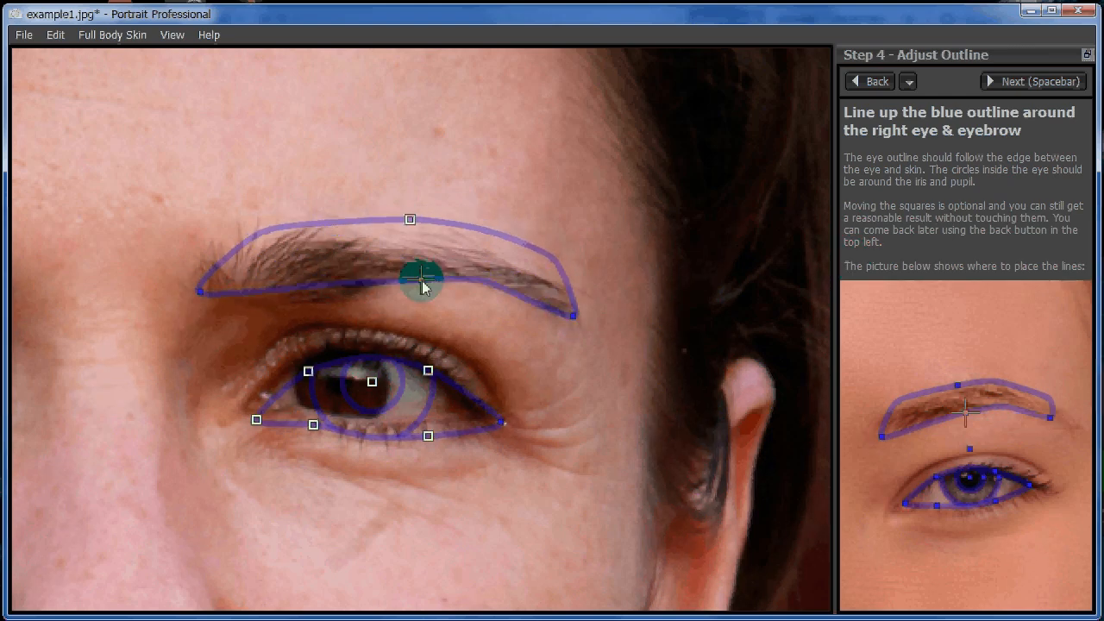
pyautogui.moveTo(409, 220); pyautogui.dragTo(410, 241)
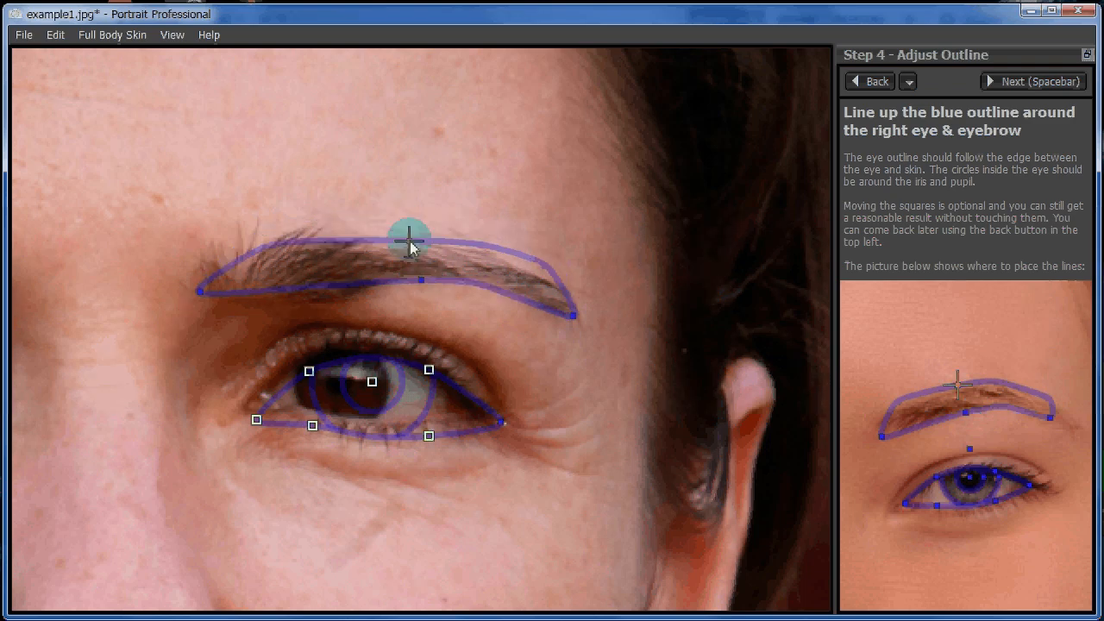
# Fit the right eye outline to the eye's corners and its upper and lower lid edges
pyautogui.moveTo(256, 419); pyautogui.dragTo(247, 403)
pyautogui.moveTo(501, 423); pyautogui.dragTo(496, 422)
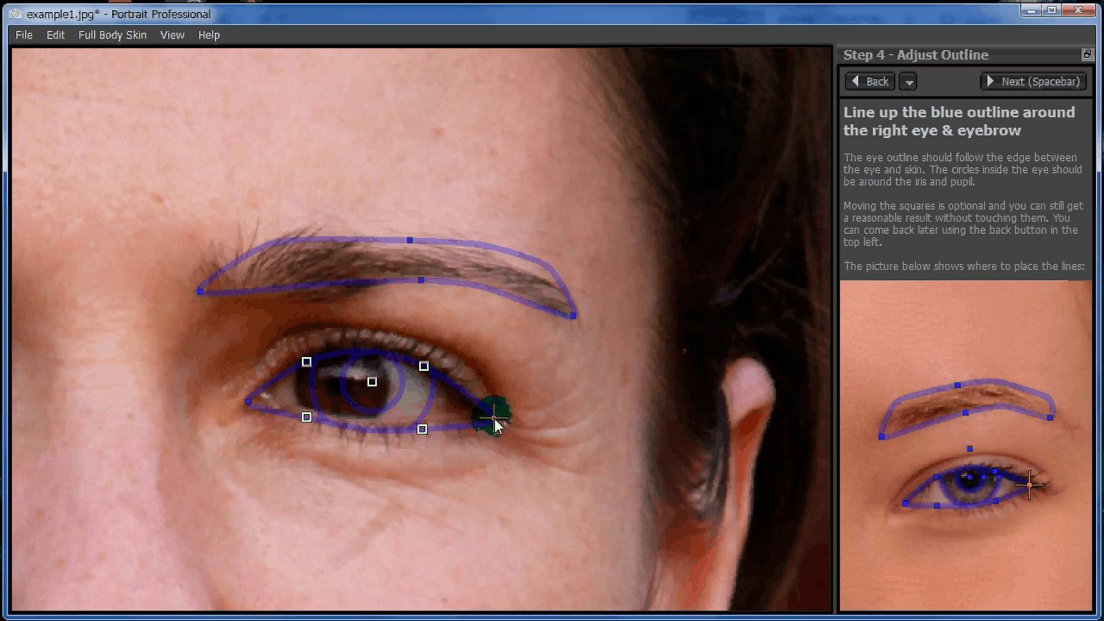
pyautogui.moveTo(424, 364); pyautogui.dragTo(422, 354)
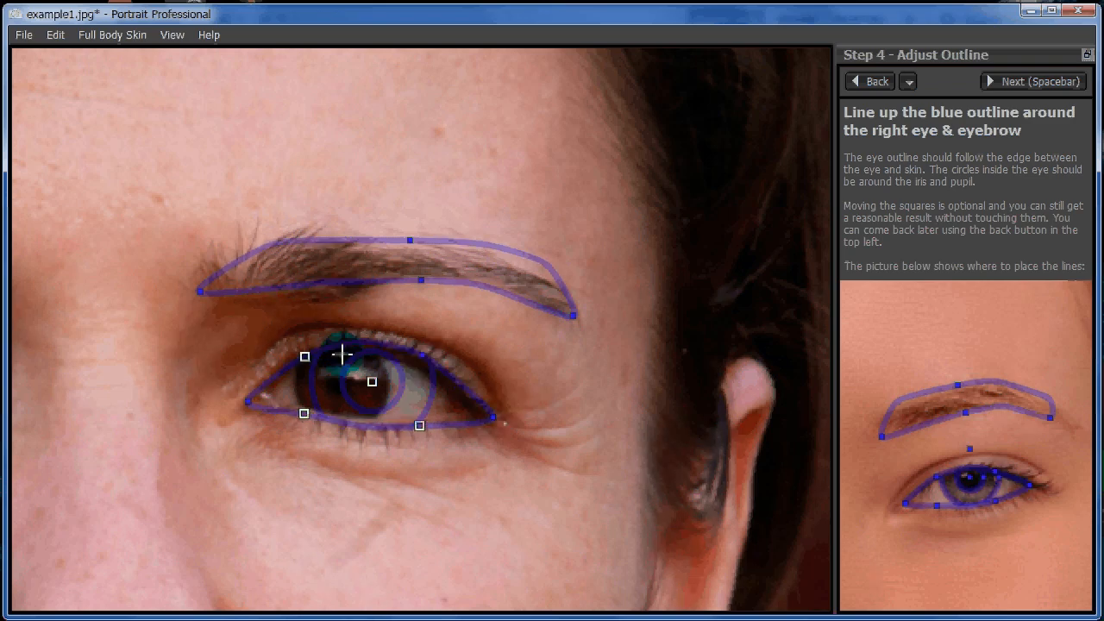
pyautogui.moveTo(305, 357); pyautogui.dragTo(307, 358)
pyautogui.moveTo(294, 402); pyautogui.dragTo(298, 411)
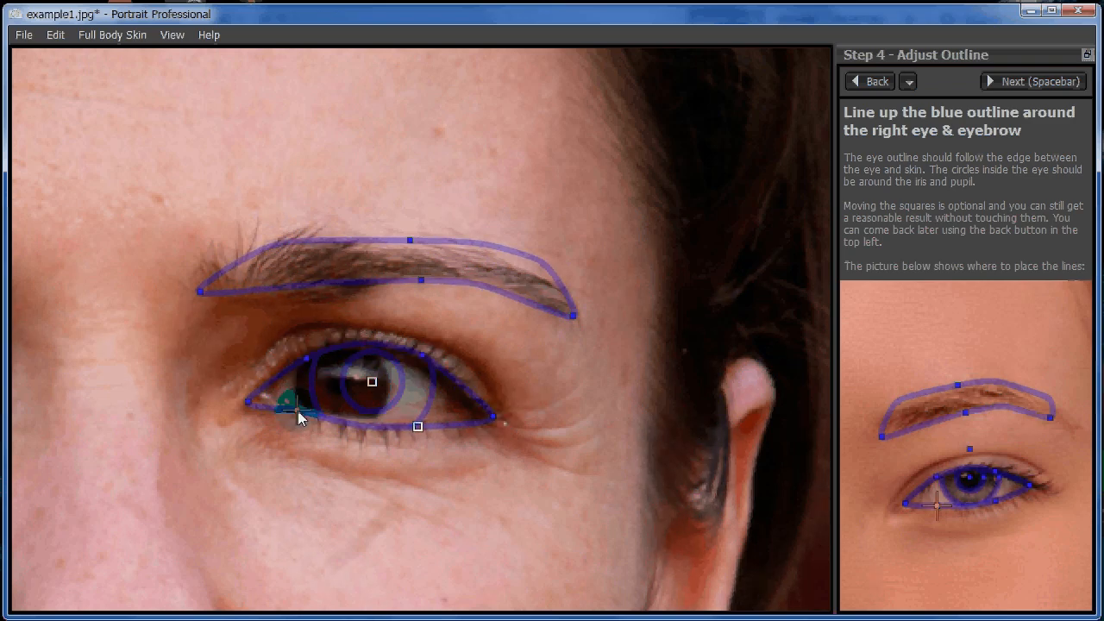
pyautogui.click(421, 431)
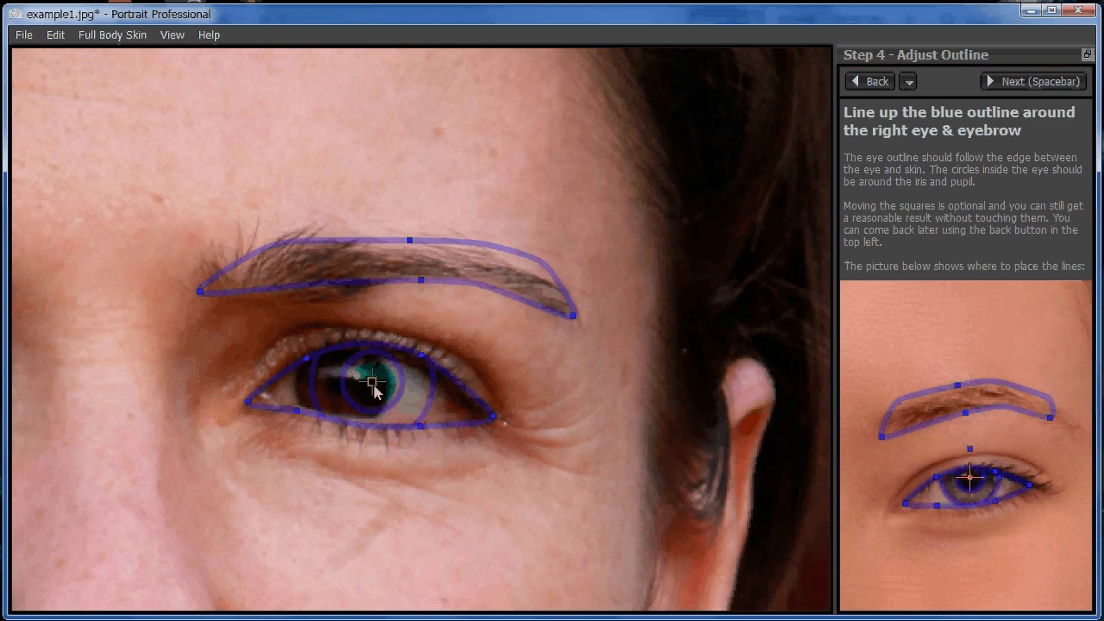
# Centre and resize the right iris and pupil circles, and accept the right eye outline
pyautogui.moveTo(373, 389)
pyautogui.mouseDown()
pyautogui.moveTo(343, 391)
pyautogui.moveTo(366, 382)
pyautogui.mouseUp()
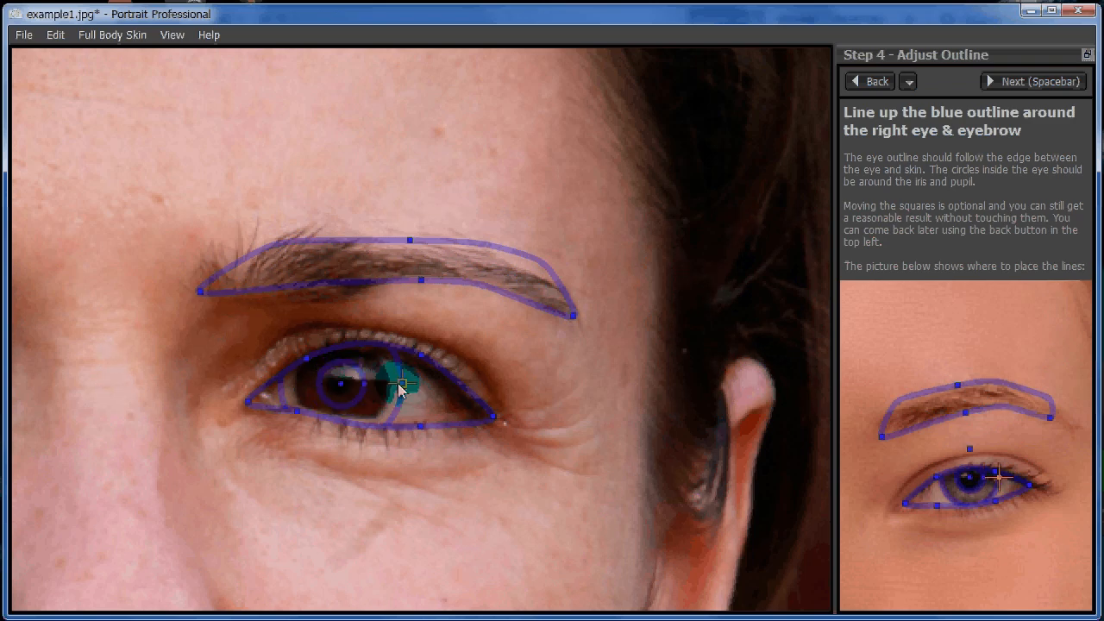
pyautogui.moveTo(400, 387); pyautogui.dragTo(342, 389)
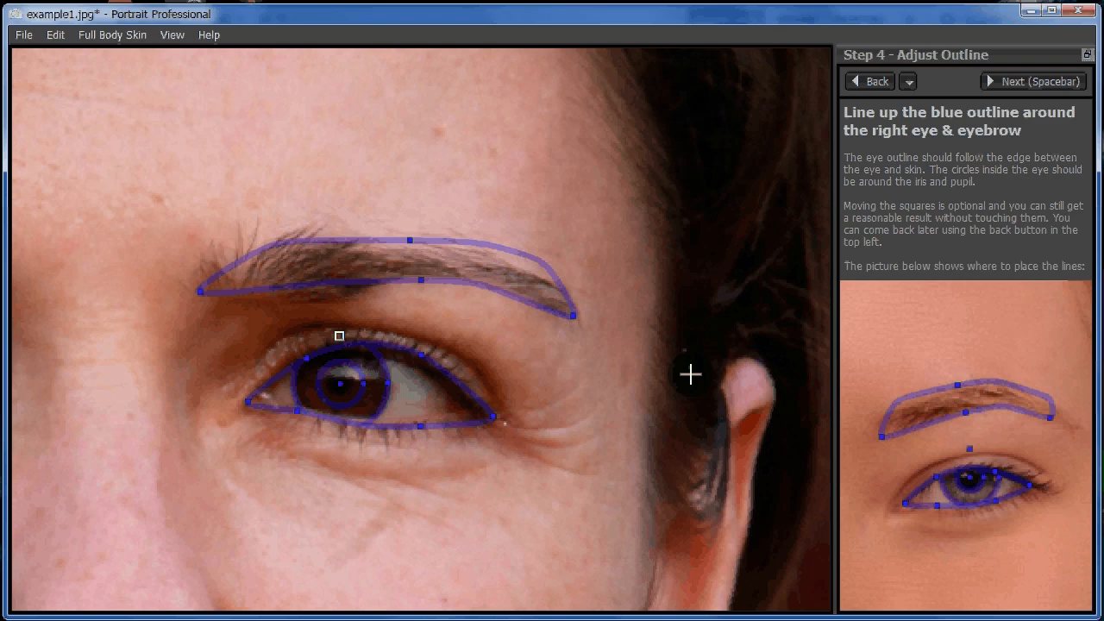
pyautogui.press('space')
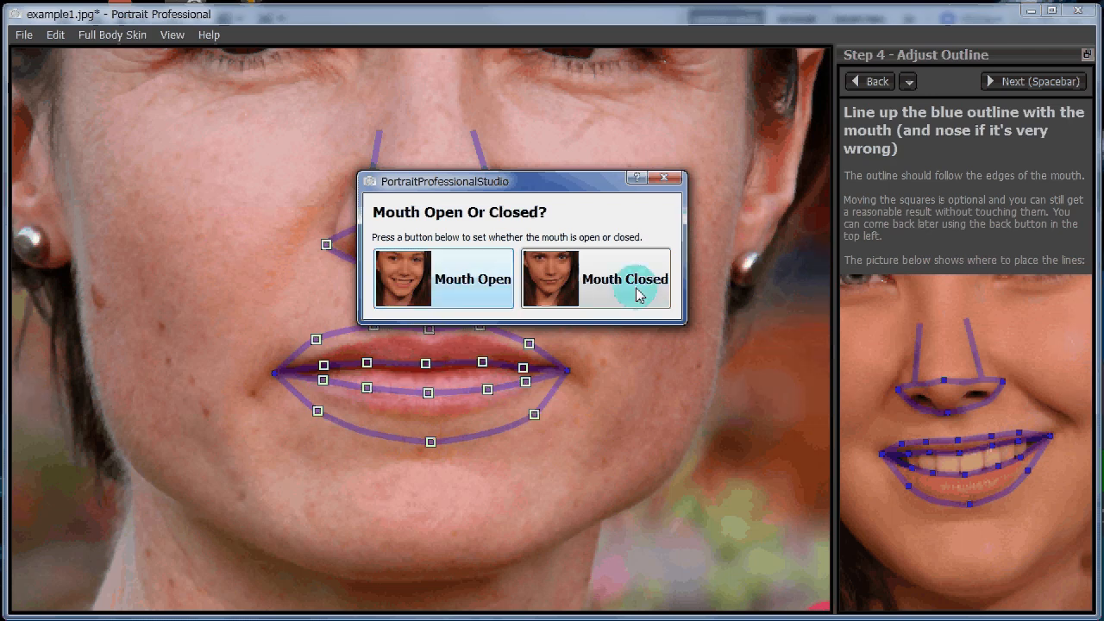
# Set the mouth as closed and fit the upper lip outline to the edge of the upper lip
pyautogui.click(595, 283)
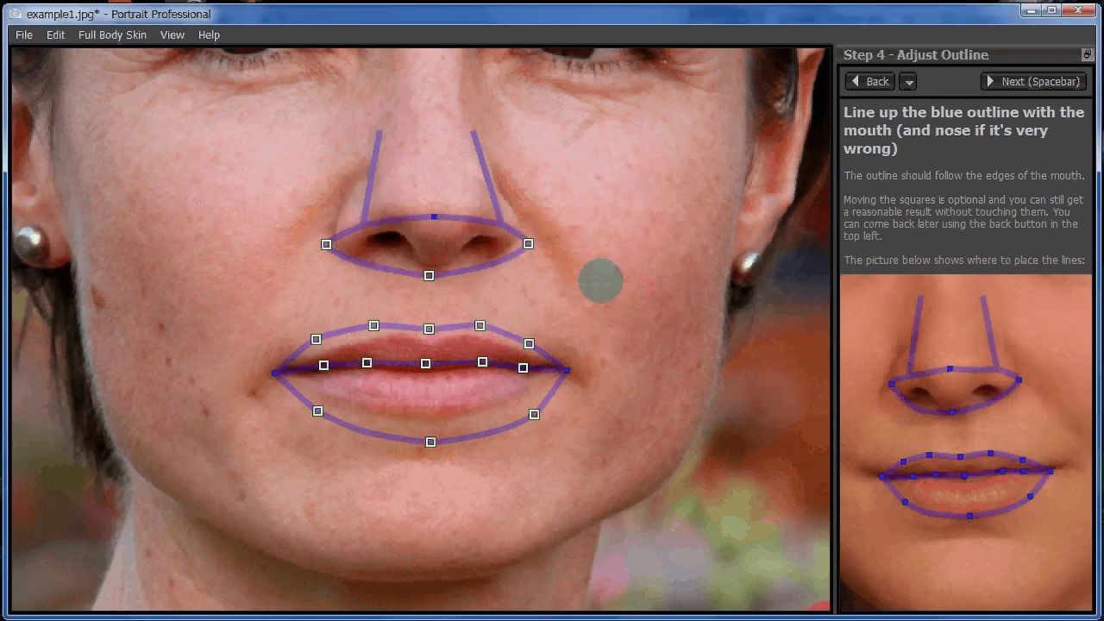
pyautogui.click(445, 372)
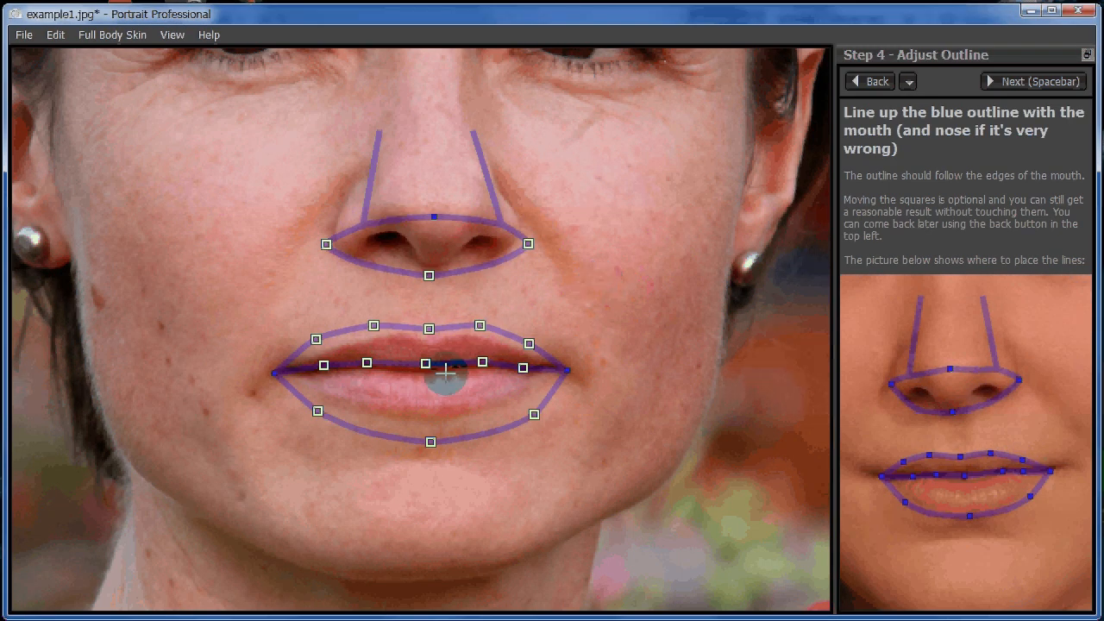
pyautogui.click(429, 328)
pyautogui.click(526, 349)
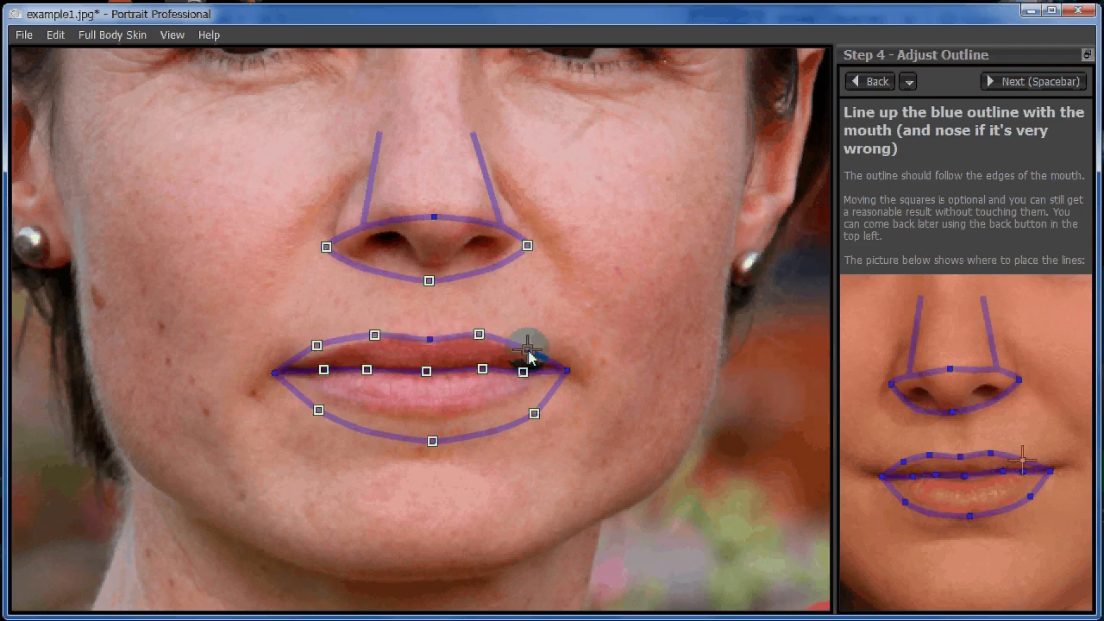
pyautogui.click(375, 344)
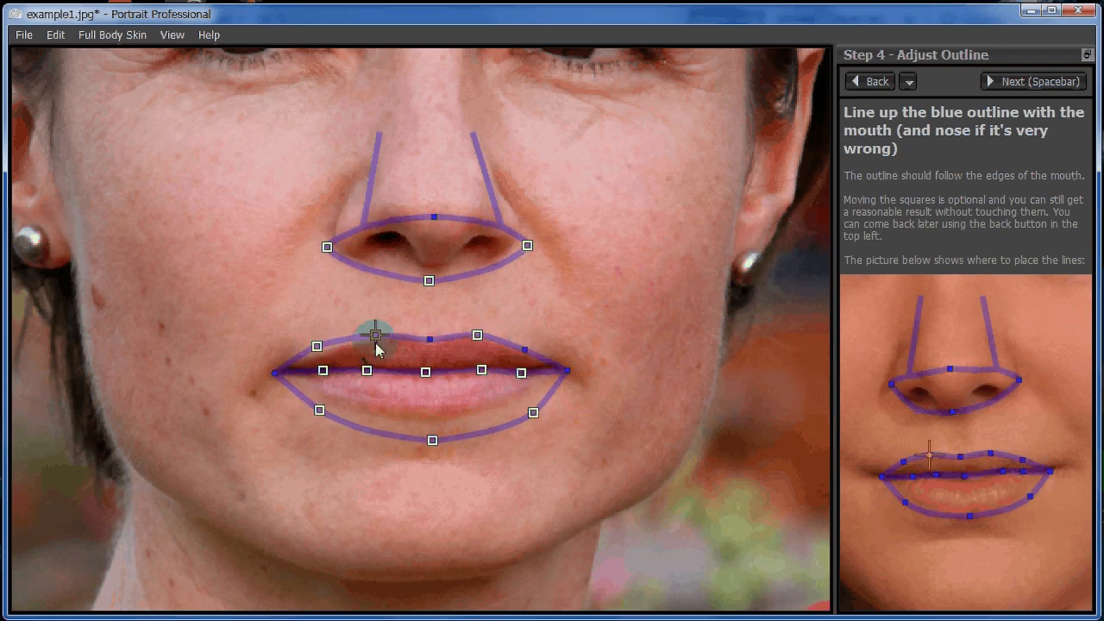
pyautogui.click(316, 351)
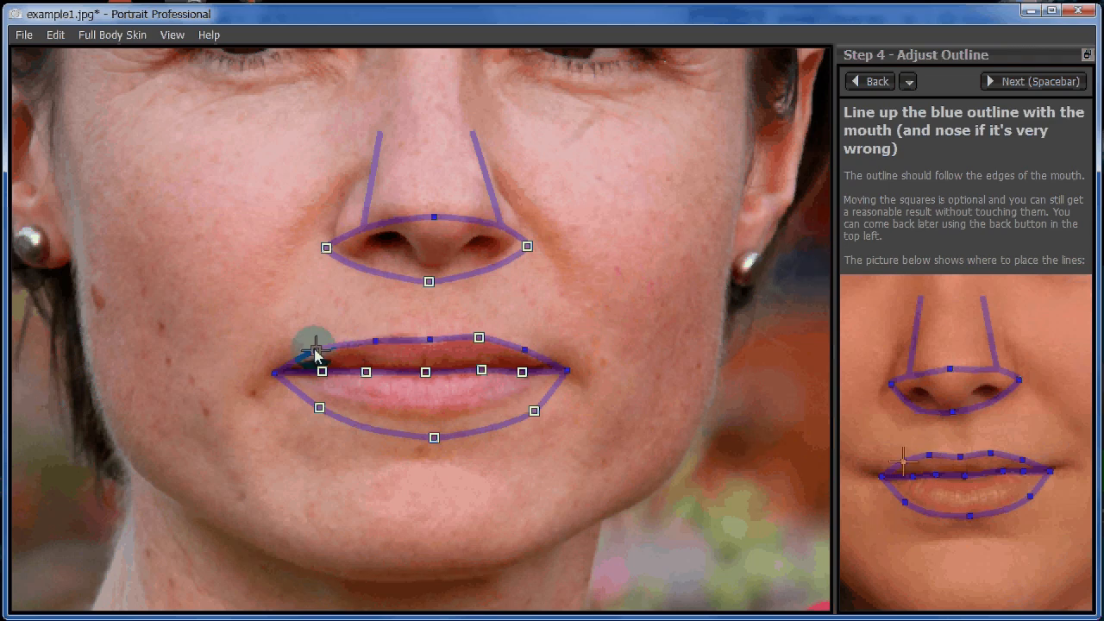
# Fit the lower lip outline to the lip's bottom edge by moving its centre and side points
pyautogui.click(393, 379)
pyautogui.click(420, 435)
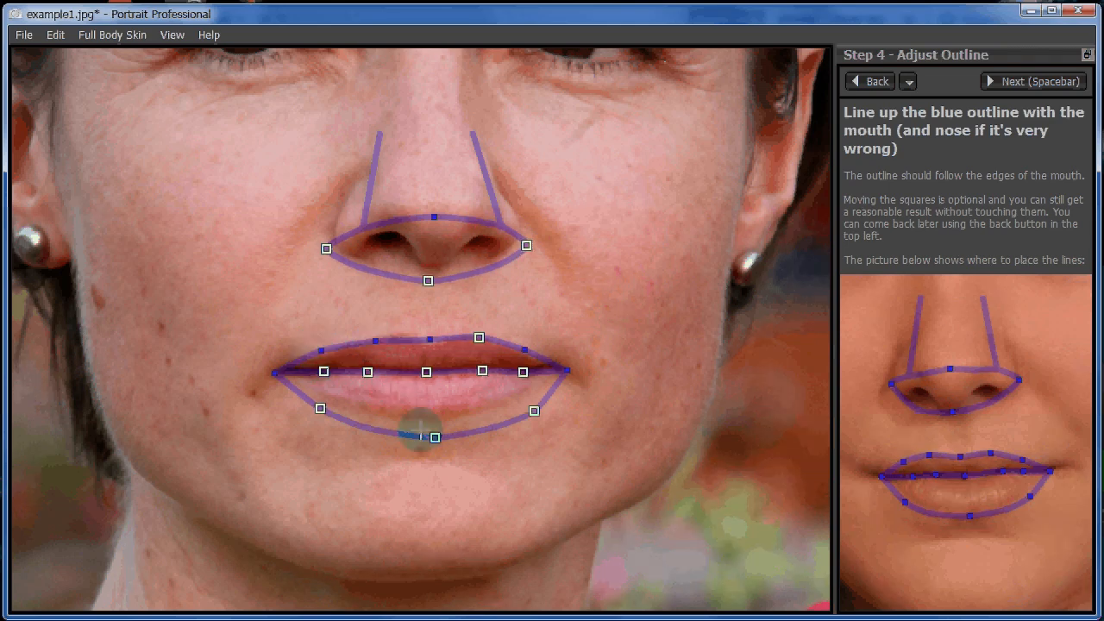
pyautogui.moveTo(420, 430); pyautogui.dragTo(434, 422)
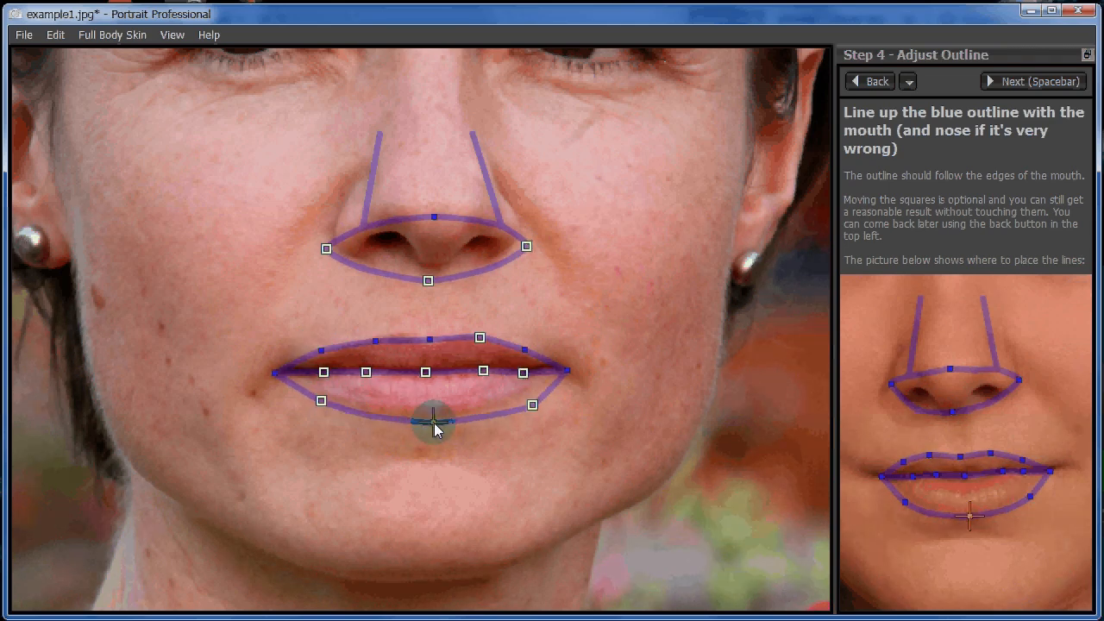
pyautogui.click(533, 405)
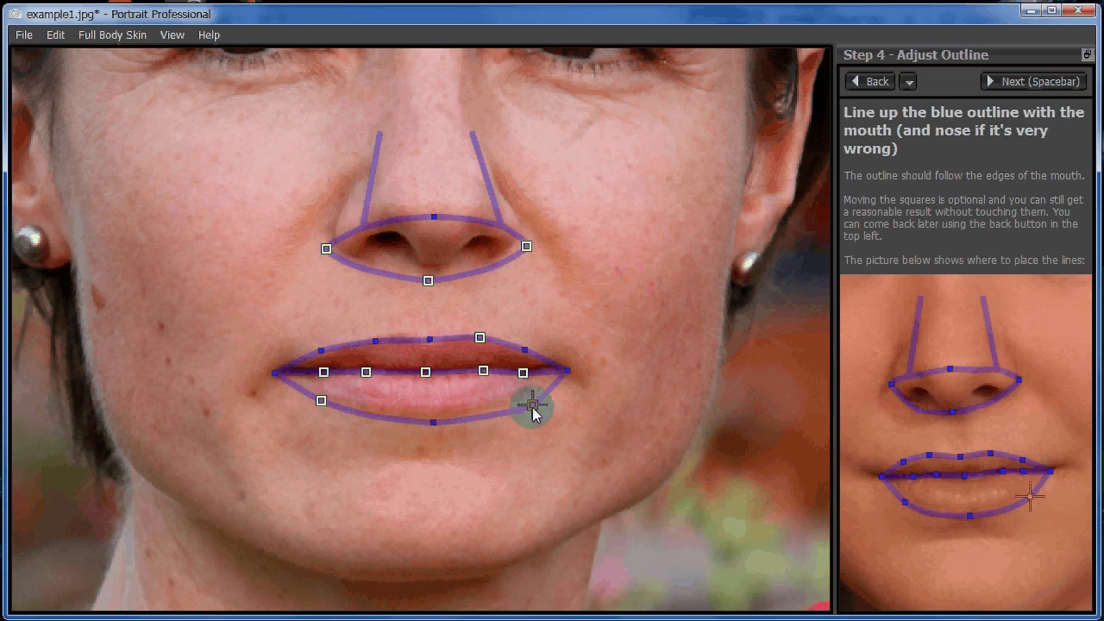
pyautogui.moveTo(532, 407); pyautogui.dragTo(525, 398)
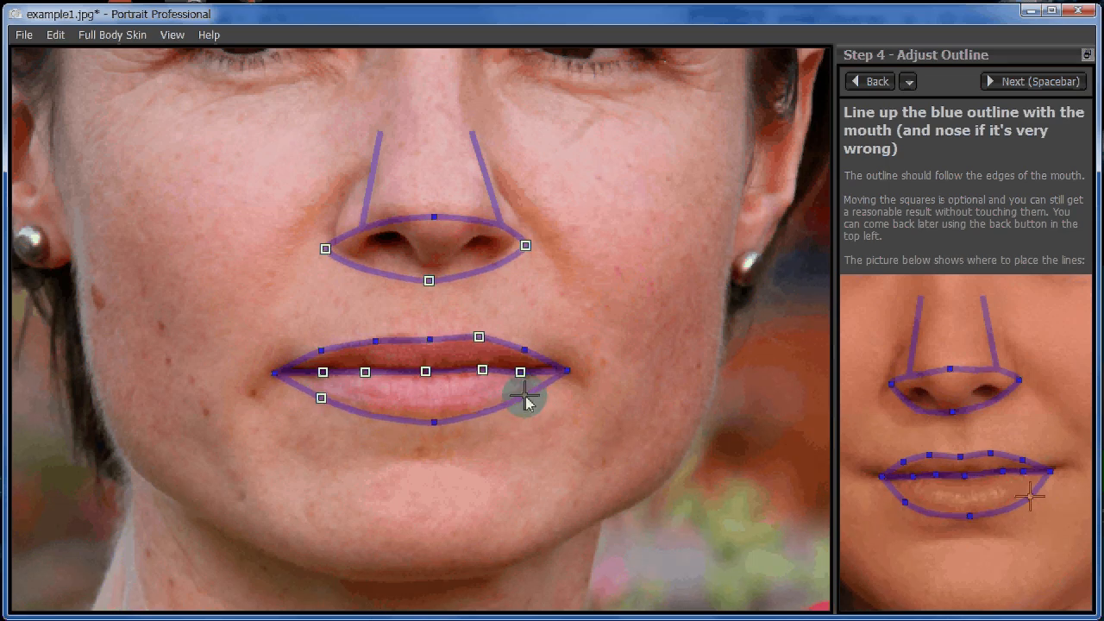
# Align the middle mouth line with the gap between the lips and refine the upper lip peak and the mouth corner
pyautogui.click(365, 373)
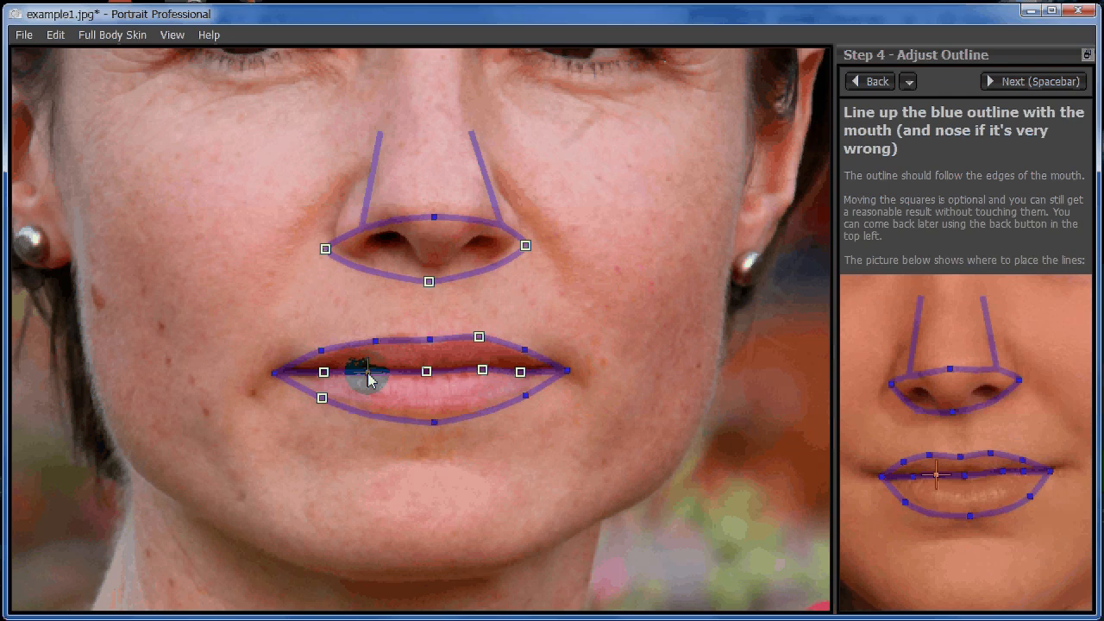
pyautogui.moveTo(368, 373); pyautogui.dragTo(367, 370)
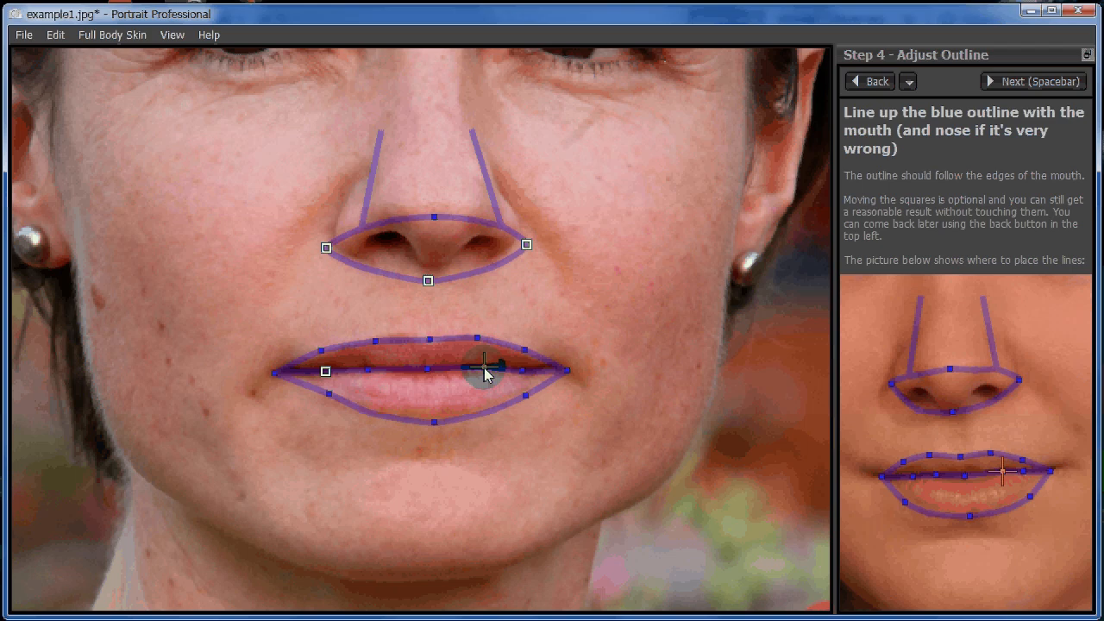
pyautogui.moveTo(329, 377); pyautogui.dragTo(329, 377)
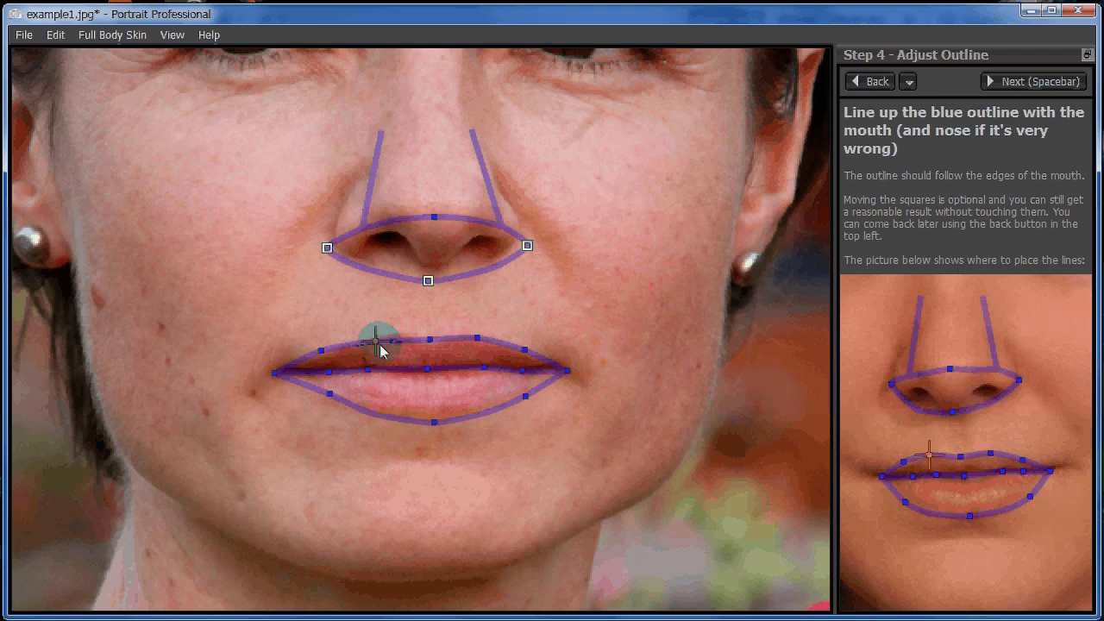
pyautogui.moveTo(380, 346); pyautogui.dragTo(429, 342)
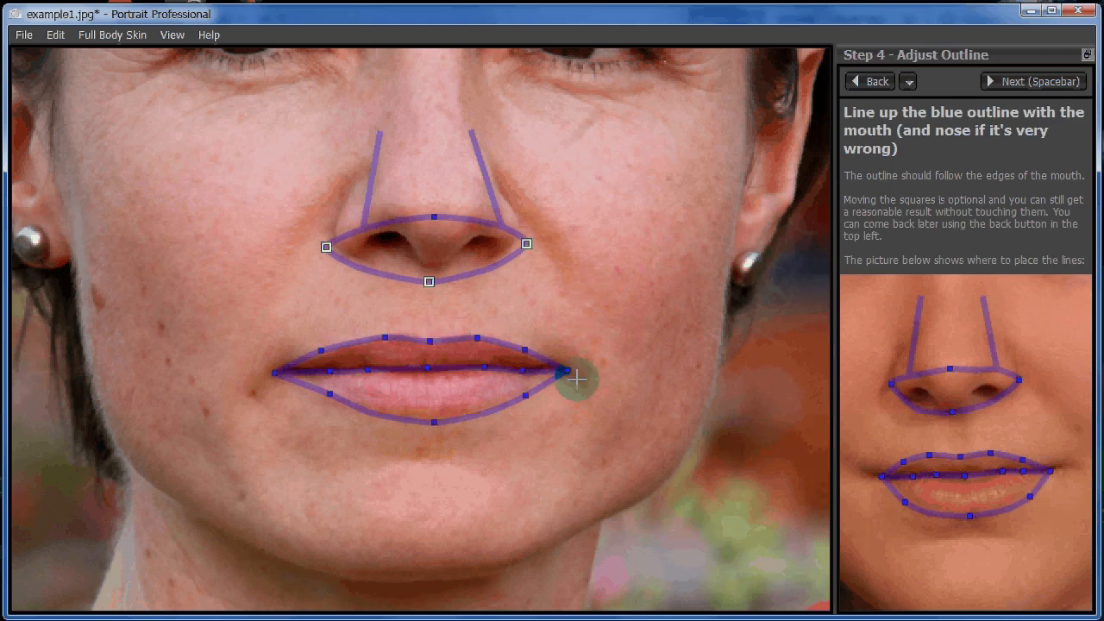
pyautogui.moveTo(577, 379); pyautogui.dragTo(578, 380)
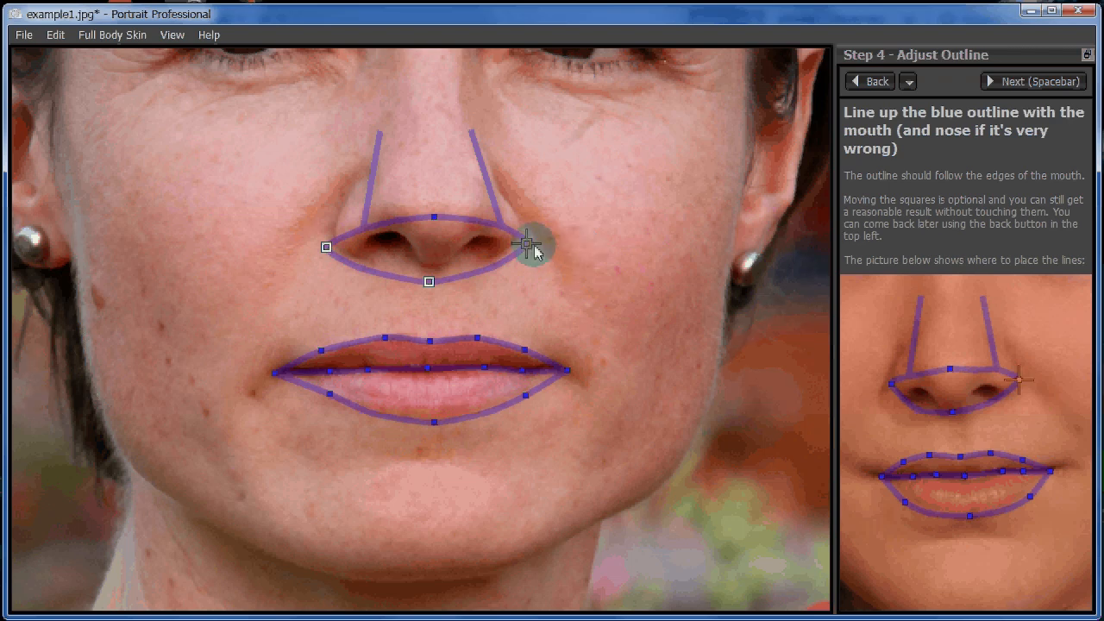
# Fit the nose outline to the nostril sides, base and tip, and accept the mouth and nose outlines
pyautogui.moveTo(526, 244); pyautogui.dragTo(523, 233)
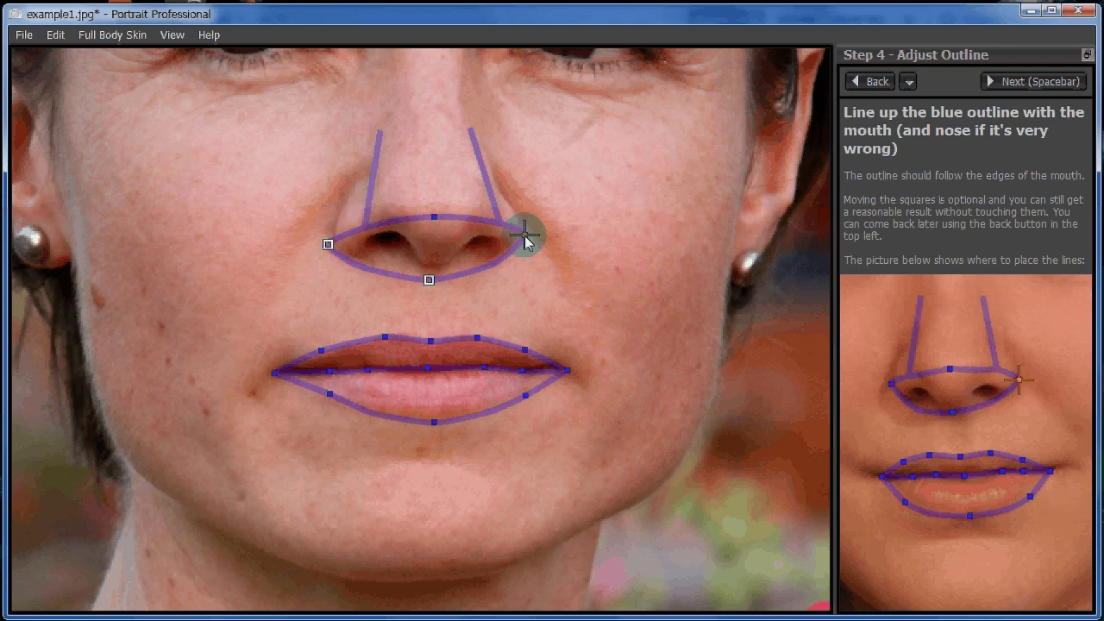
pyautogui.moveTo(437, 282); pyautogui.dragTo(440, 272)
pyautogui.moveTo(325, 244); pyautogui.dragTo(328, 241)
pyautogui.moveTo(435, 217); pyautogui.dragTo(435, 214)
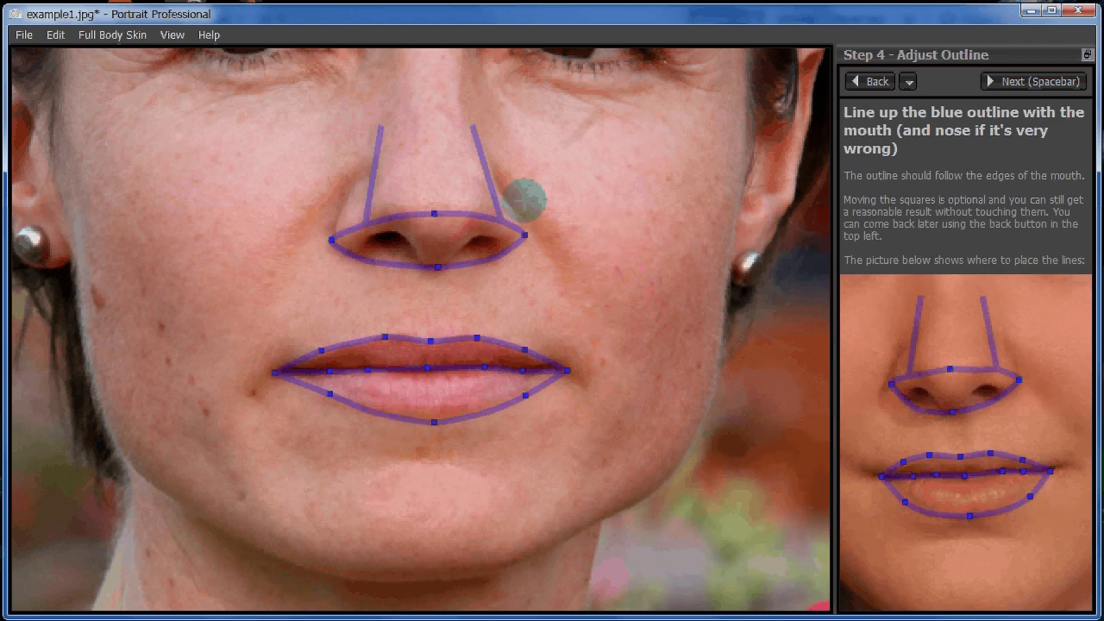
pyautogui.click(1043, 83)
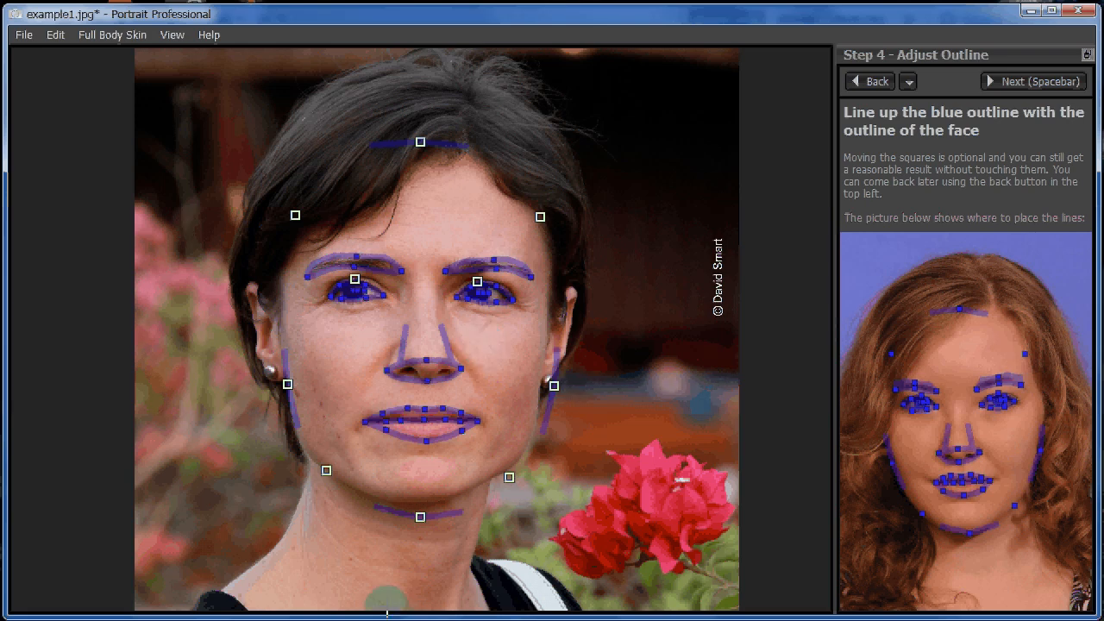
# Fit the face outline to the chin, both cheek edges and the hairline, and proceed to enhancing the photo
pyautogui.moveTo(420, 517); pyautogui.dragTo(422, 509)
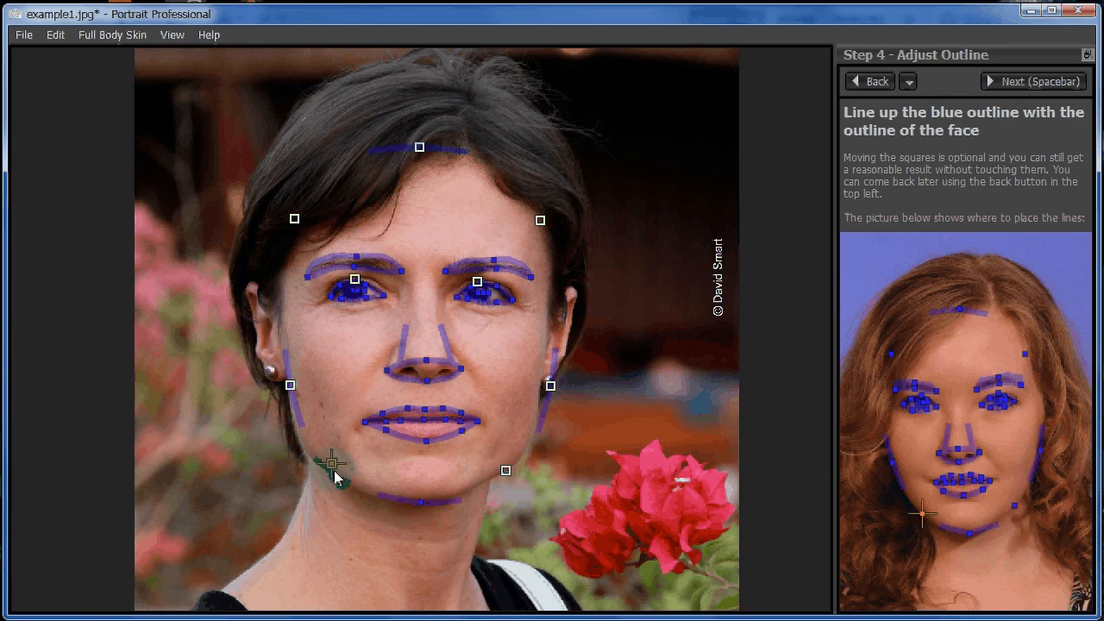
pyautogui.moveTo(553, 385); pyautogui.dragTo(542, 384)
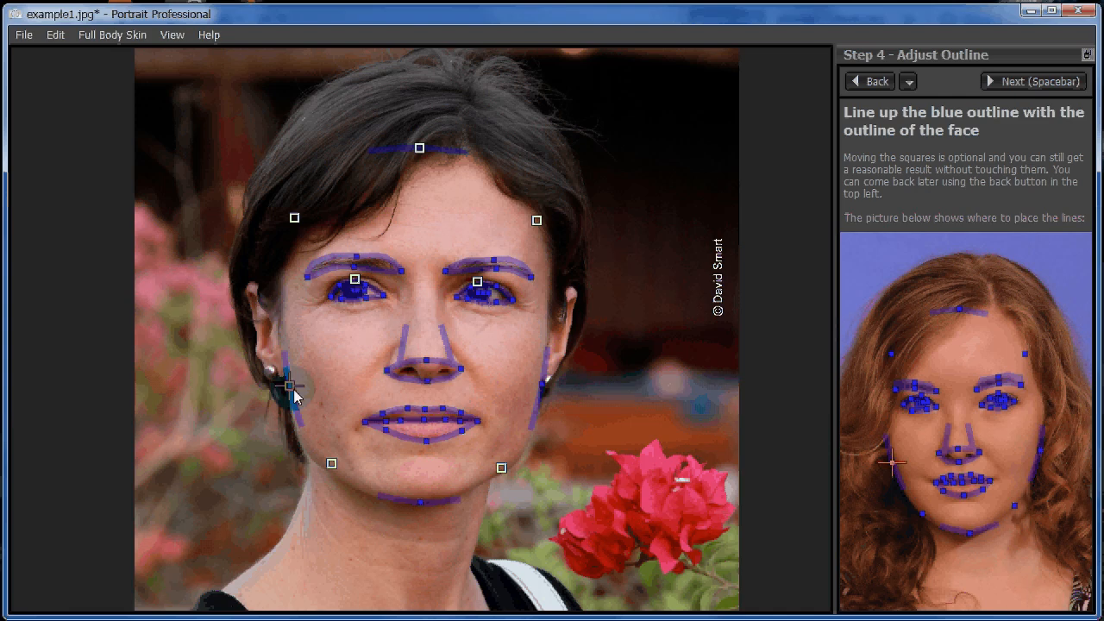
pyautogui.moveTo(294, 391); pyautogui.dragTo(297, 391)
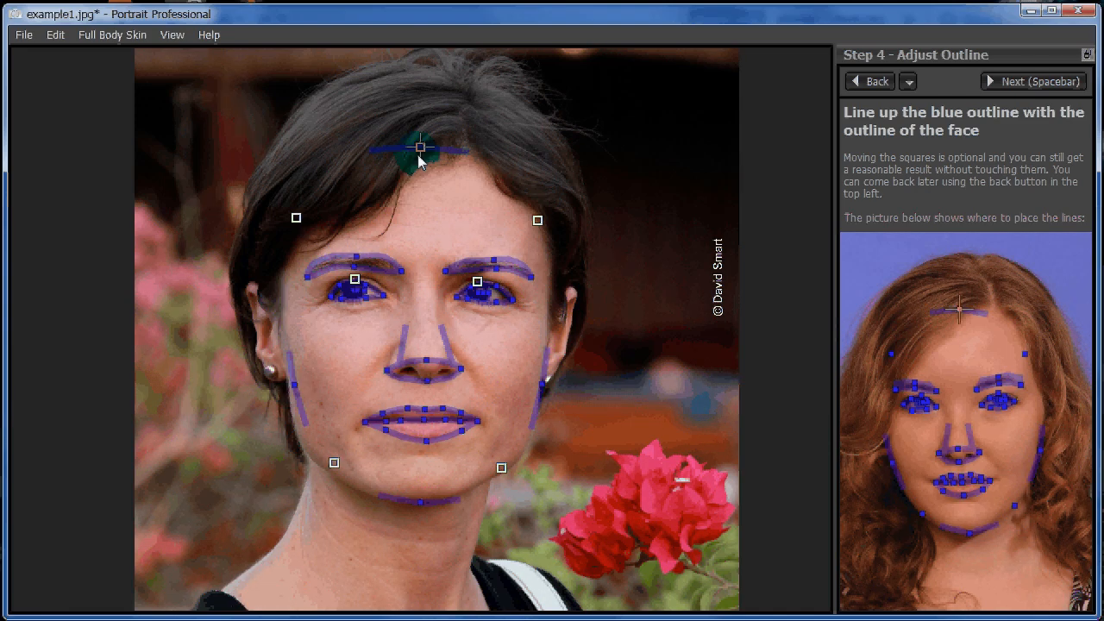
pyautogui.moveTo(420, 146); pyautogui.dragTo(459, 155)
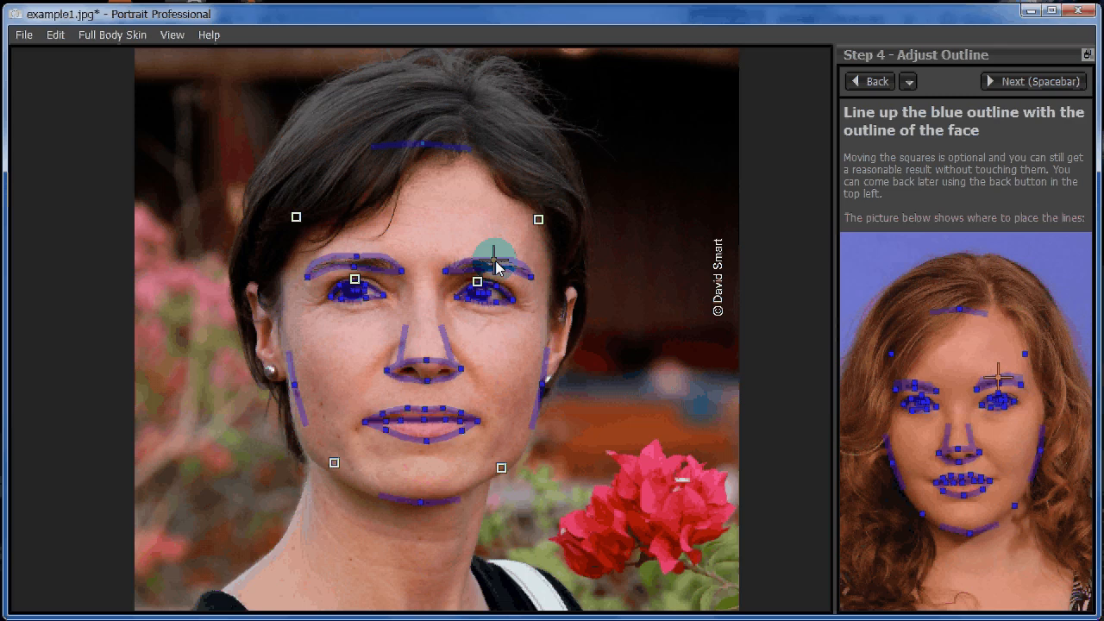
pyautogui.press('space')
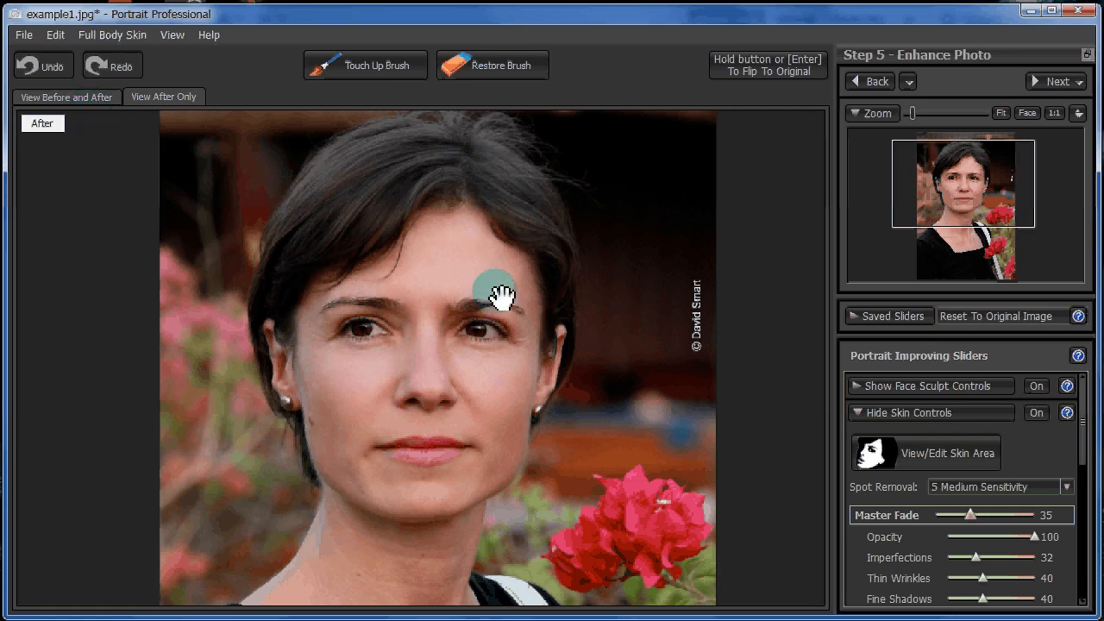
# Flip repeatedly between the original and the enhanced portrait to compare them
pyautogui.click(742, 71)
pyautogui.click(743, 71)
pyautogui.click(743, 72)
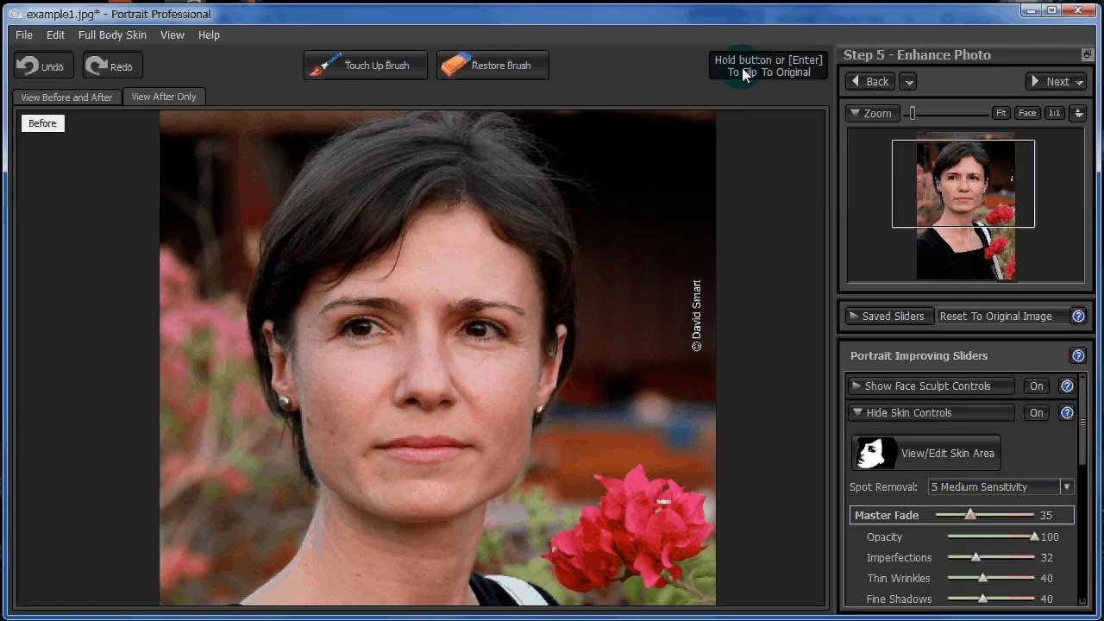
pyautogui.click(743, 72)
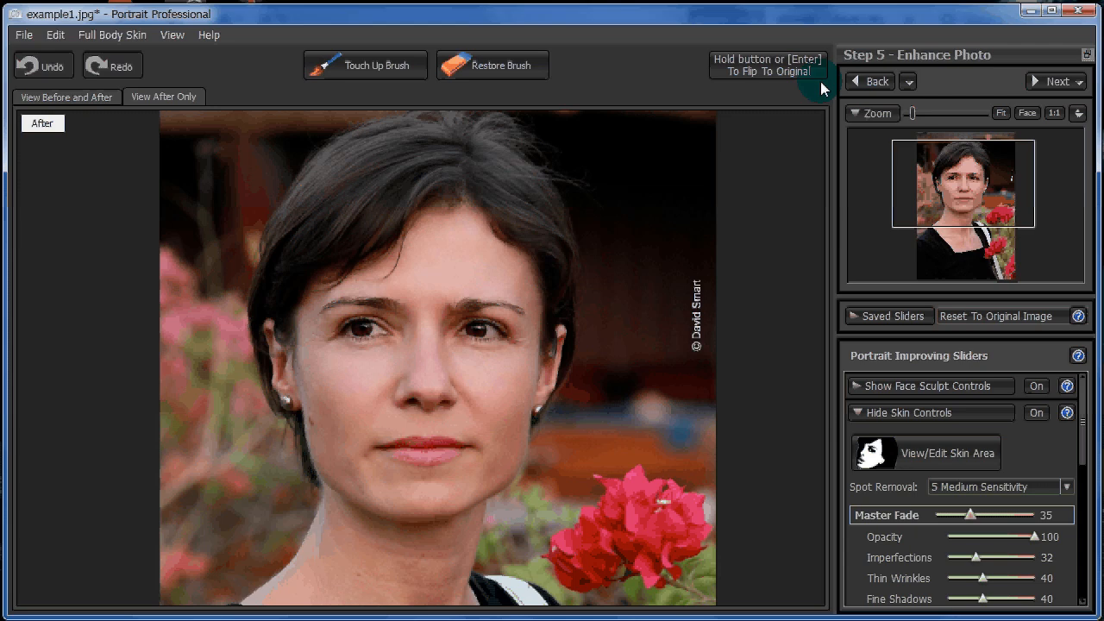
pyautogui.click(793, 78)
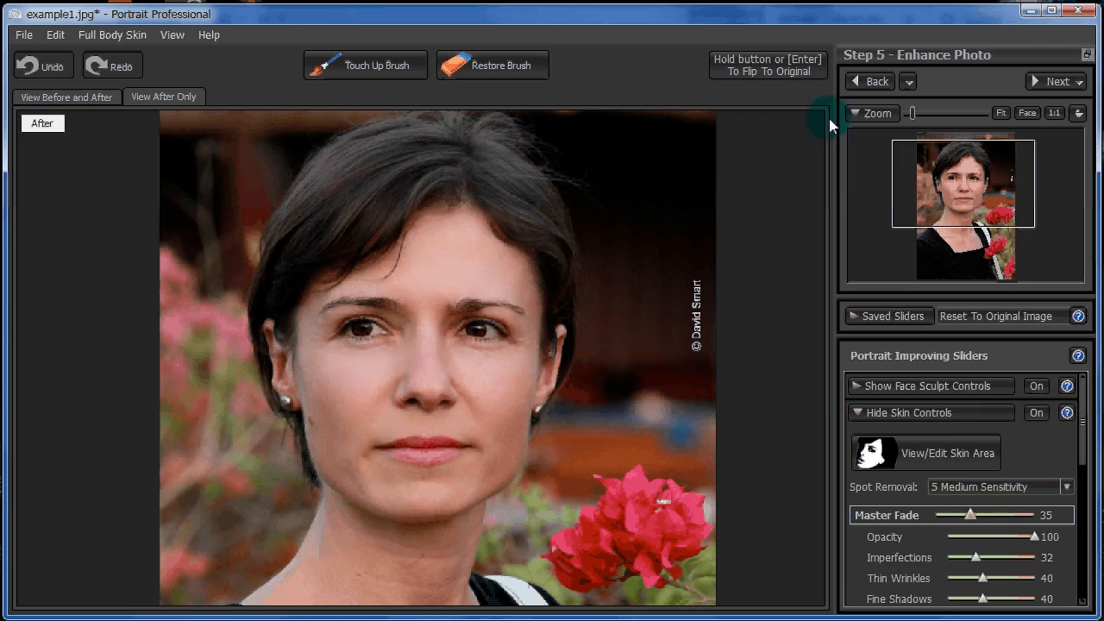
pyautogui.click(792, 73)
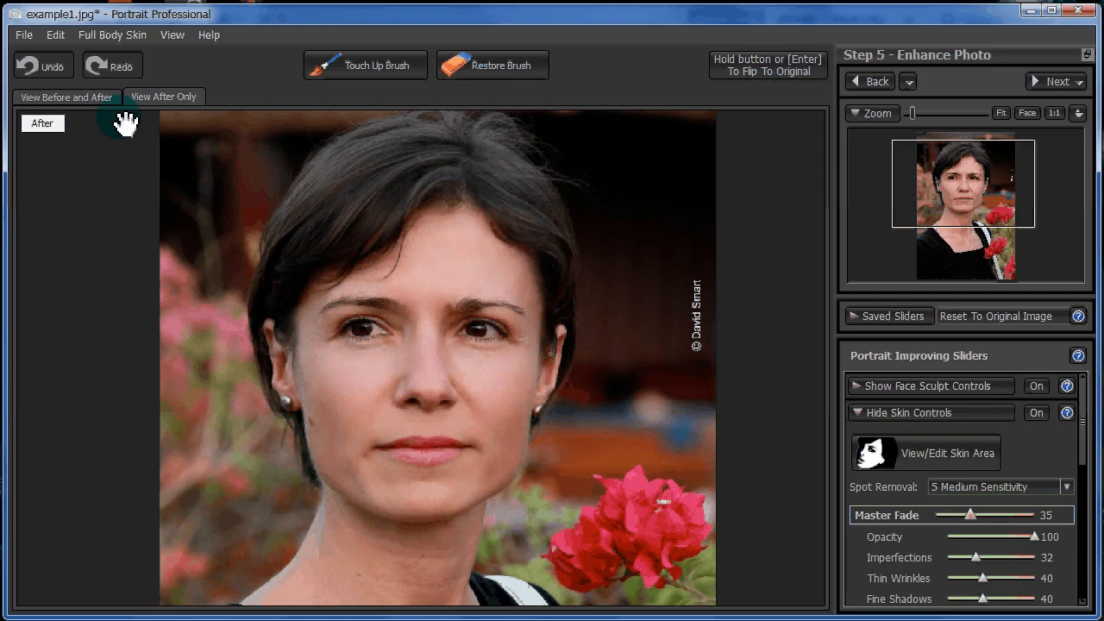
# Compare the before and after portraits side by side, and return to the after-only view
pyautogui.click(82, 97)
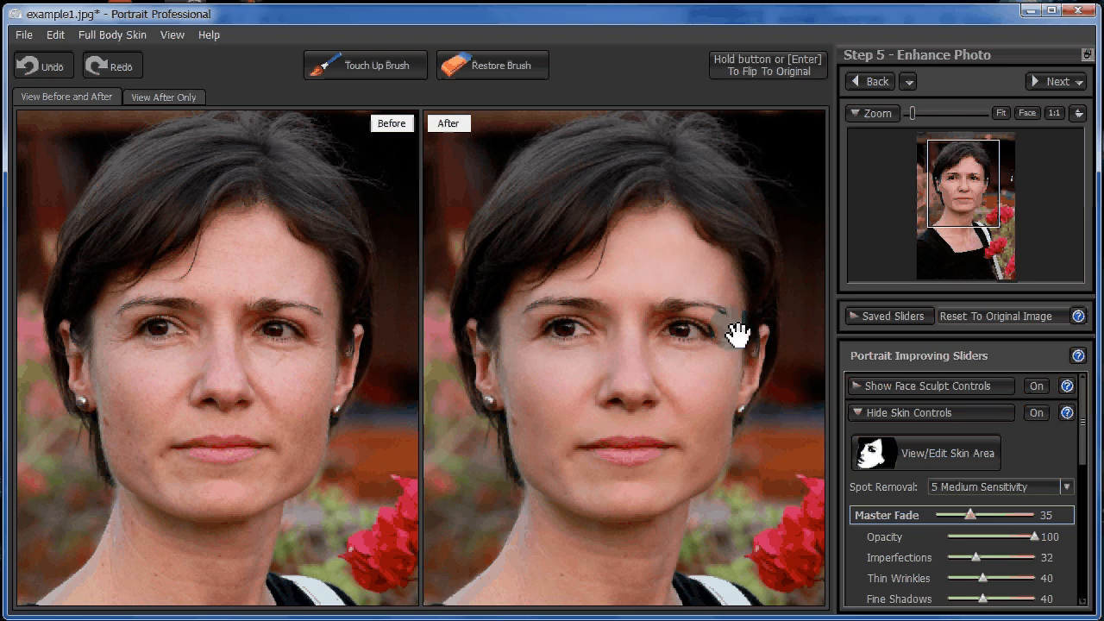
pyautogui.click(788, 71)
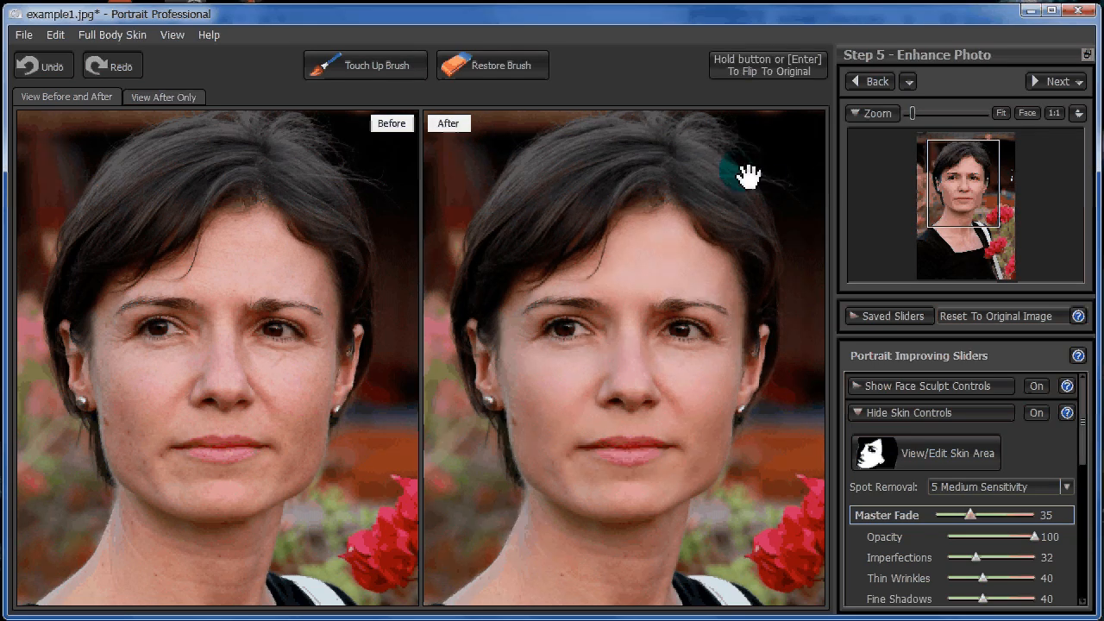
pyautogui.click(165, 99)
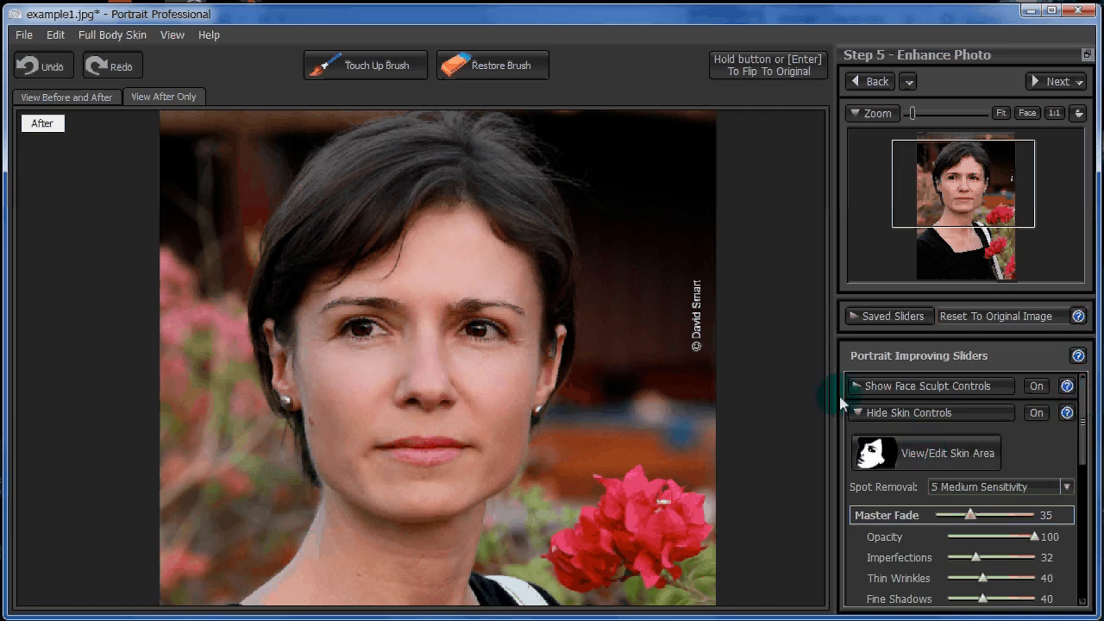
# Fit the whole photo in view, open the skin area for editing, and reduce the Extend brush size to 25
pyautogui.scroll(-1, 1084, 413)
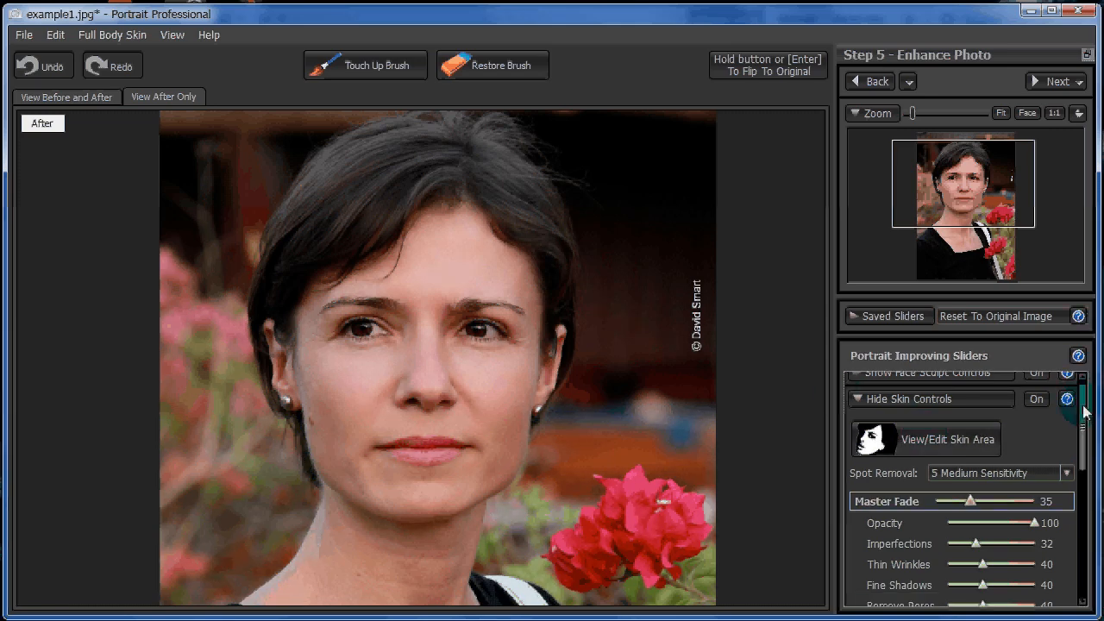
pyautogui.scroll(-2, 1085, 412)
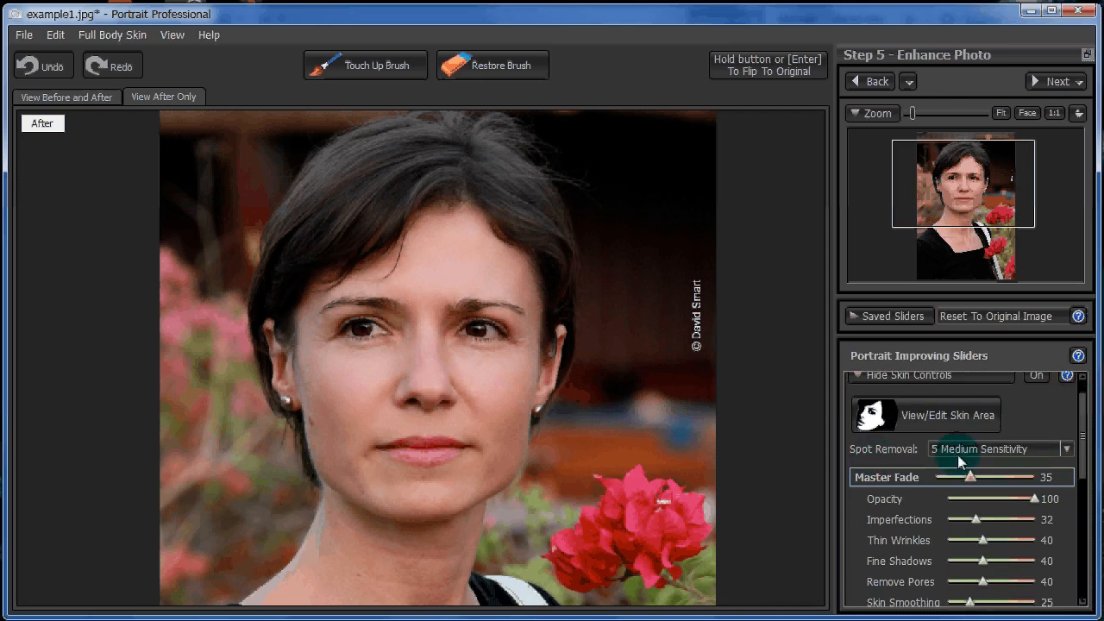
pyautogui.click(998, 113)
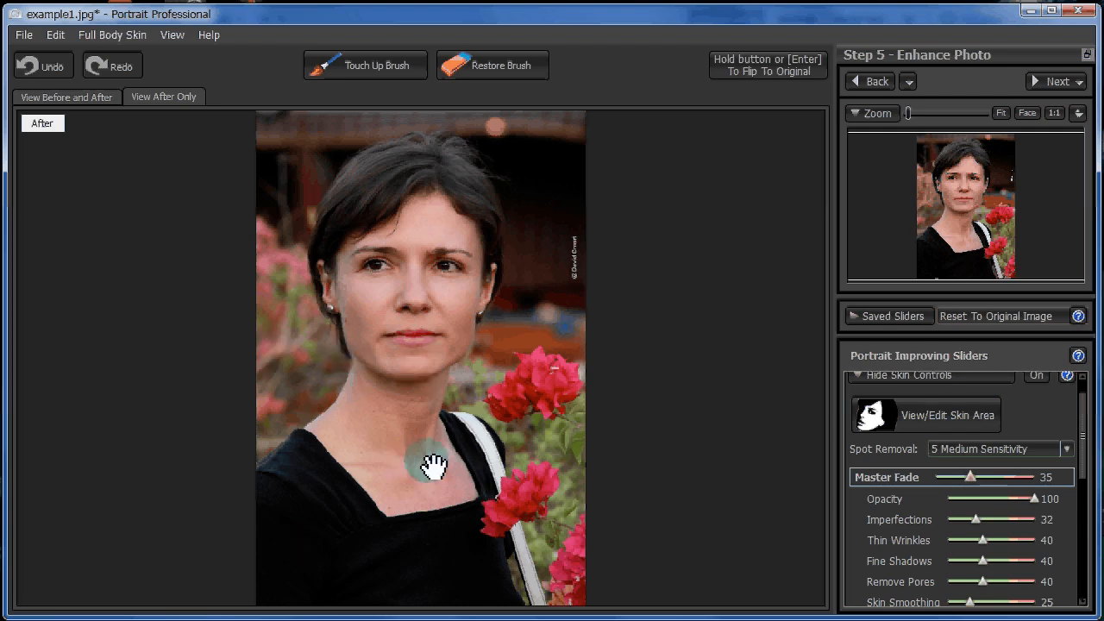
pyautogui.click(930, 415)
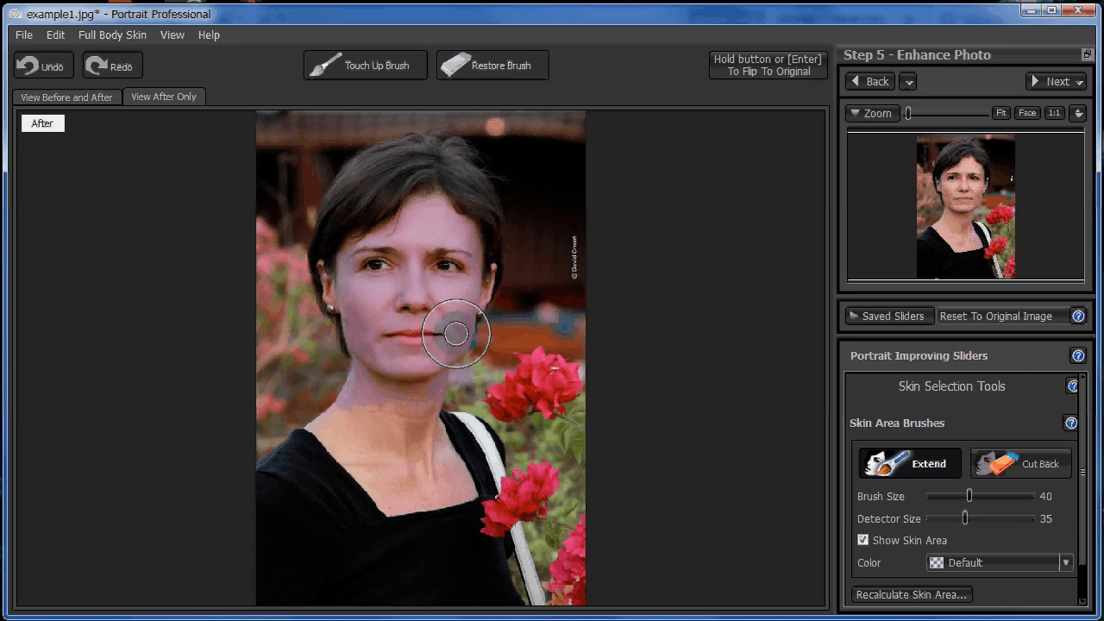
pyautogui.press('[')
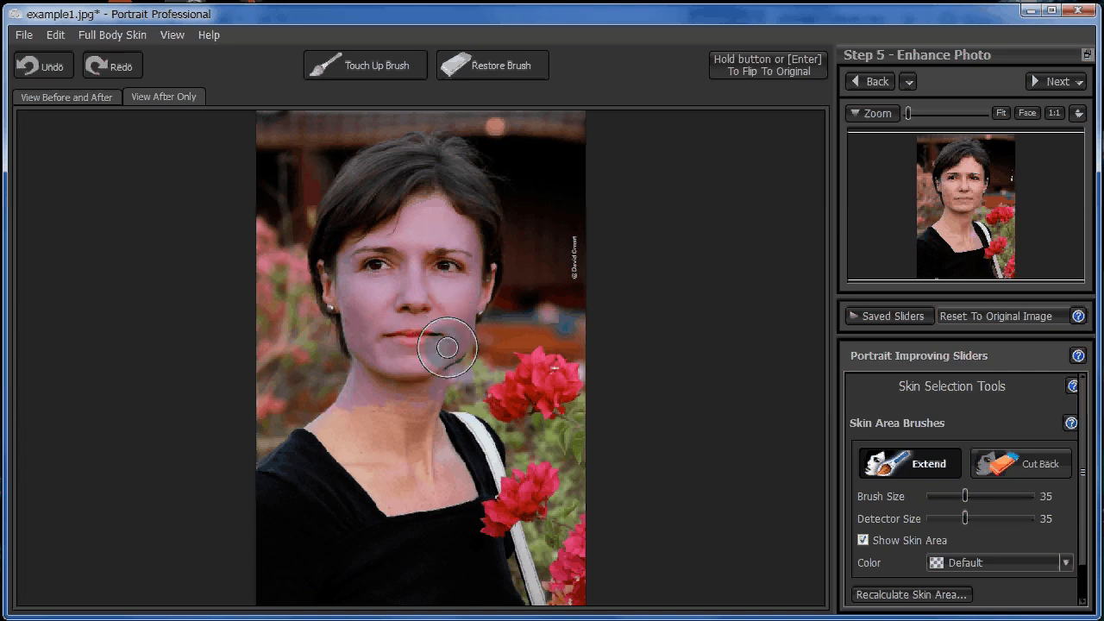
pyautogui.press('[')
pyautogui.press('[')
pyautogui.press('[')
pyautogui.press('[')
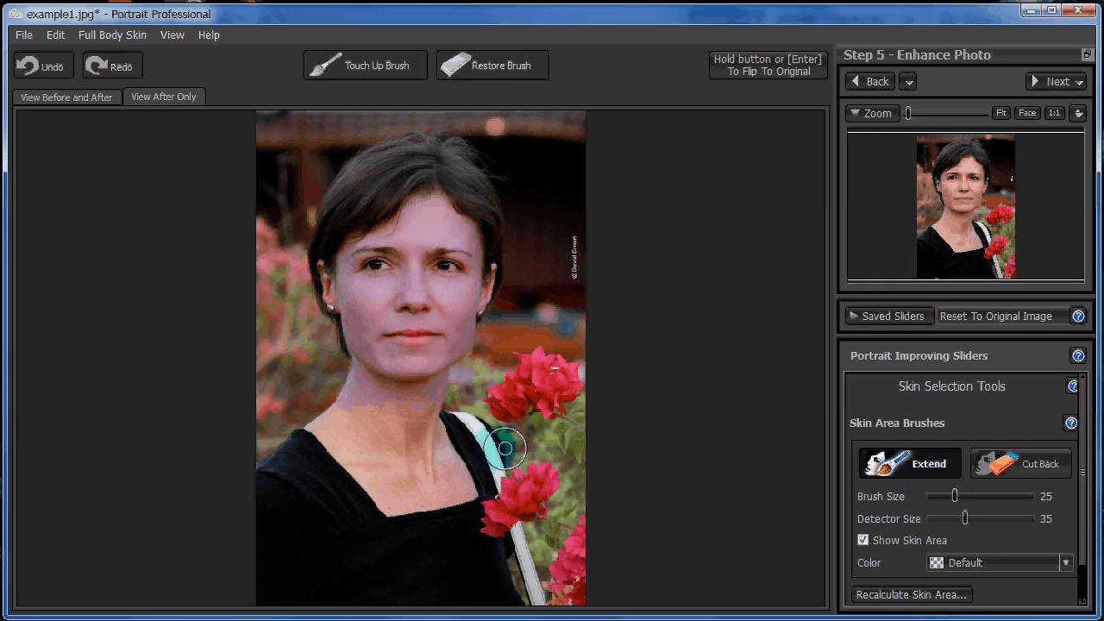
# Extend the skin area over the neck and upper chest, and accept the skin selection
pyautogui.moveTo(418, 437)
pyautogui.mouseDown()
pyautogui.moveTo(443, 468)
pyautogui.moveTo(438, 486)
pyautogui.moveTo(402, 492)
pyautogui.mouseUp()
pyautogui.moveTo(371, 475)
pyautogui.mouseDown()
pyautogui.moveTo(333, 431)
pyautogui.moveTo(368, 411)
pyautogui.moveTo(404, 461)
pyautogui.moveTo(425, 437)
pyautogui.moveTo(386, 438)
pyautogui.moveTo(415, 407)
pyautogui.moveTo(410, 373)
pyautogui.mouseUp()
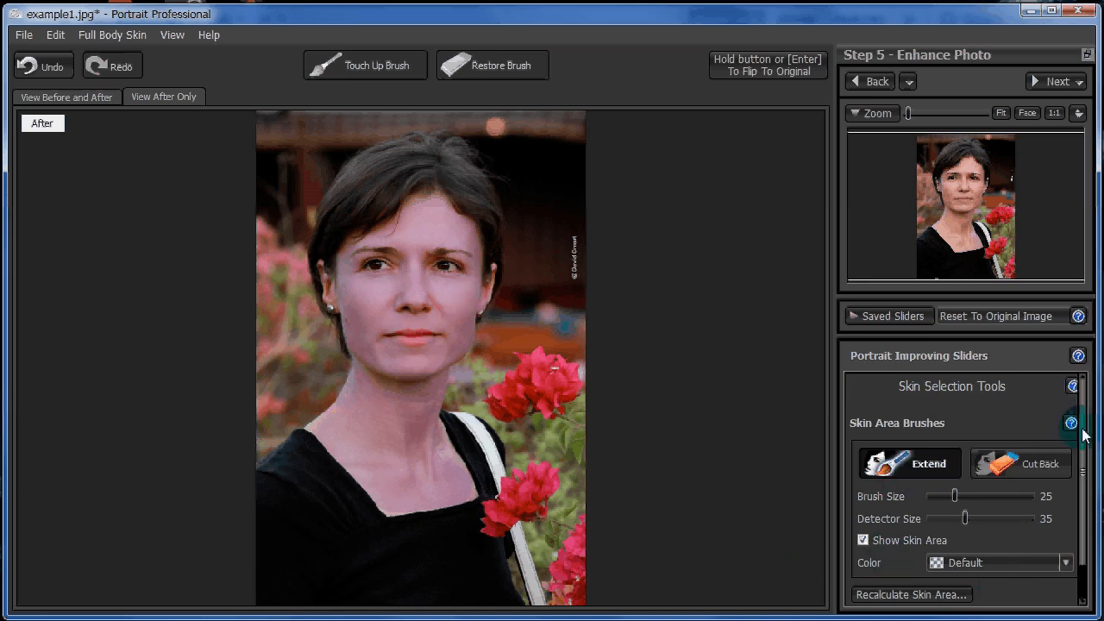
pyautogui.scroll(-1, 1078, 431)
pyautogui.scroll(-3, 1078, 466)
pyautogui.click(1041, 582)
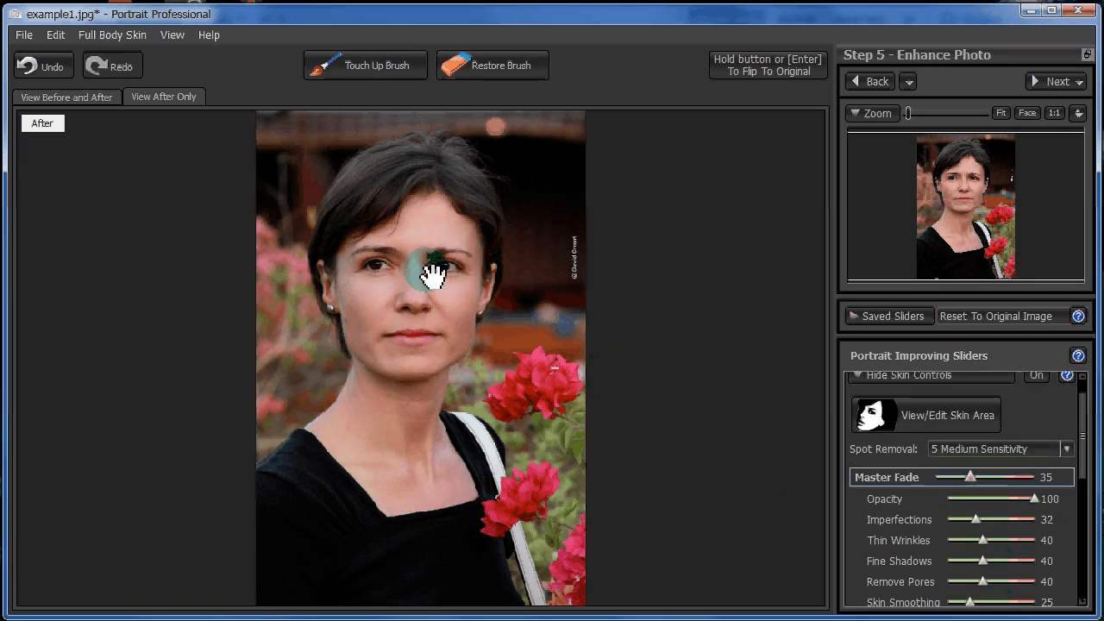
# Compare the original with the enhanced photo, checking the neck and chest skin
pyautogui.click(771, 76)
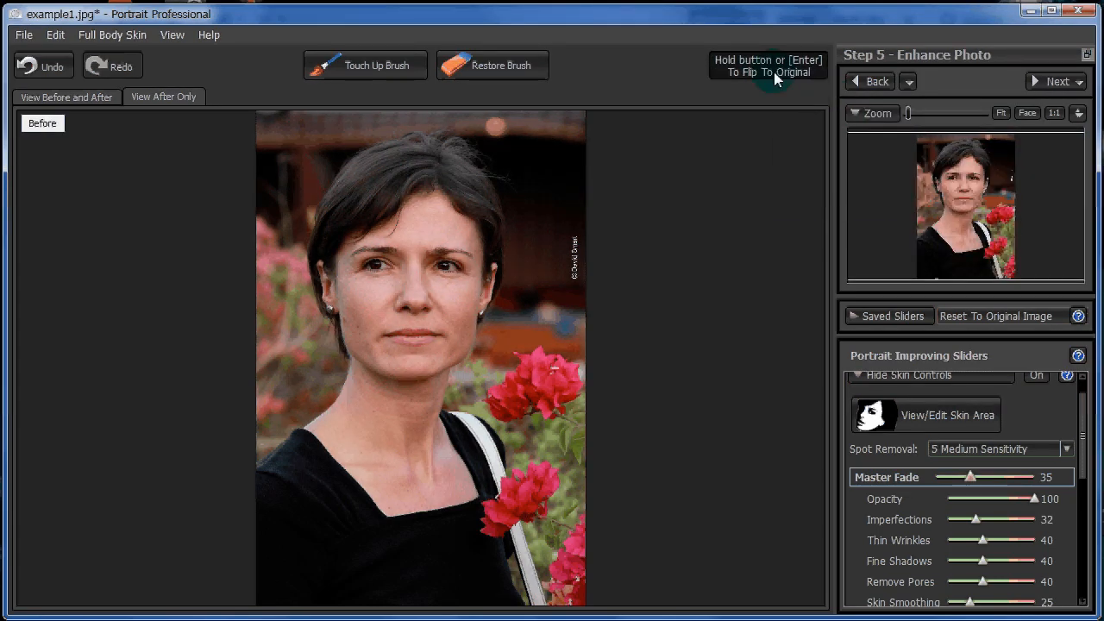
pyautogui.click(774, 72)
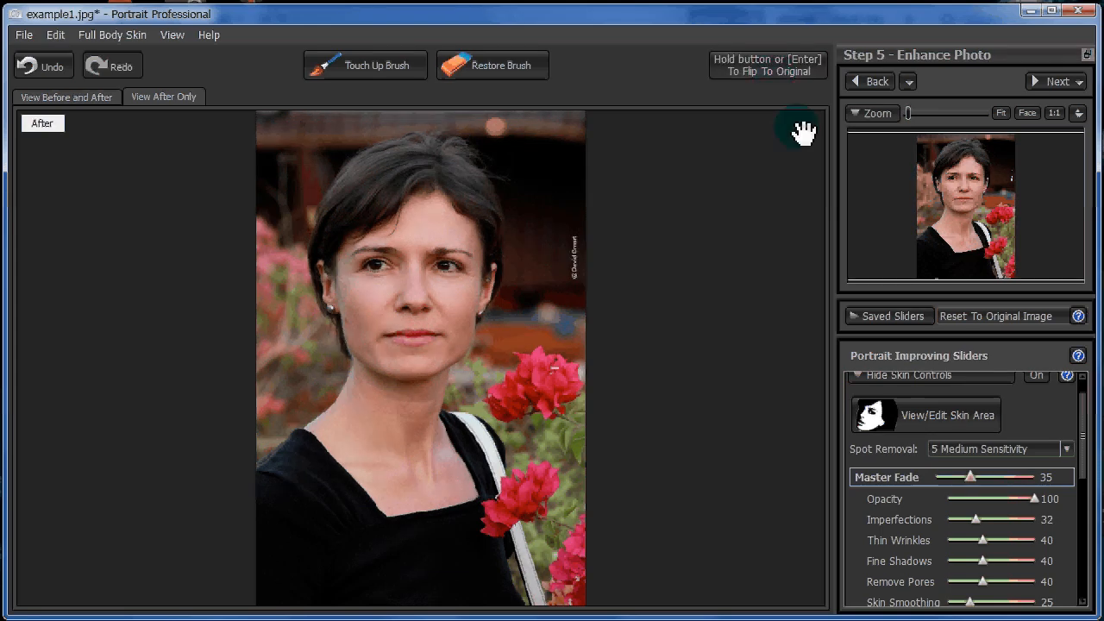
pyautogui.click(759, 80)
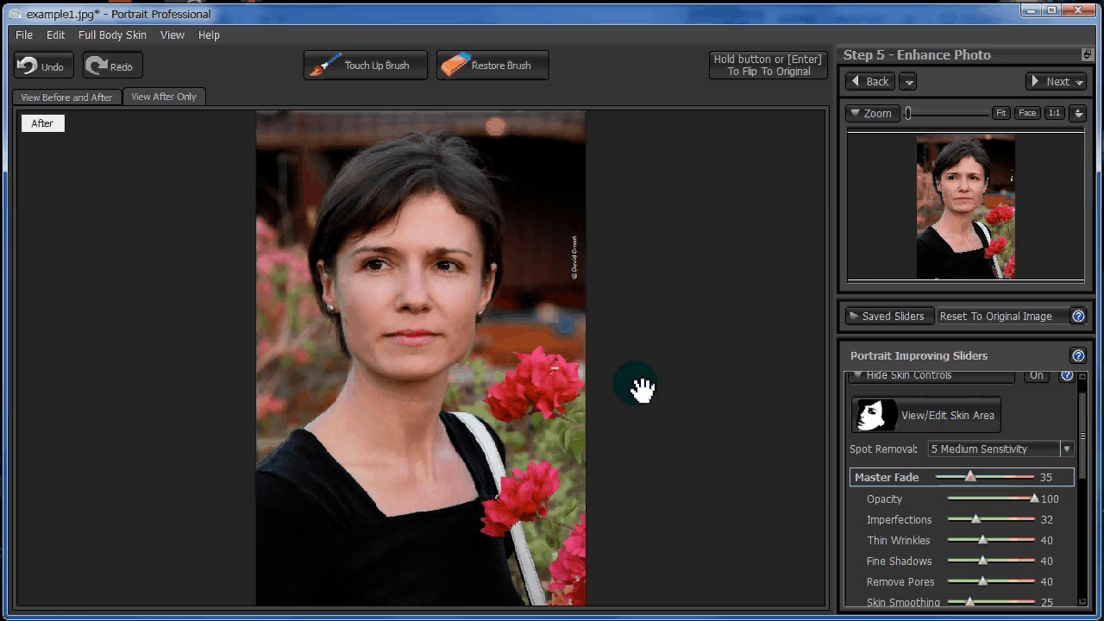
# Zoom in on the neck and upper chest, and compare the enhanced skin there with the original
pyautogui.click(868, 111)
pyautogui.click(866, 111)
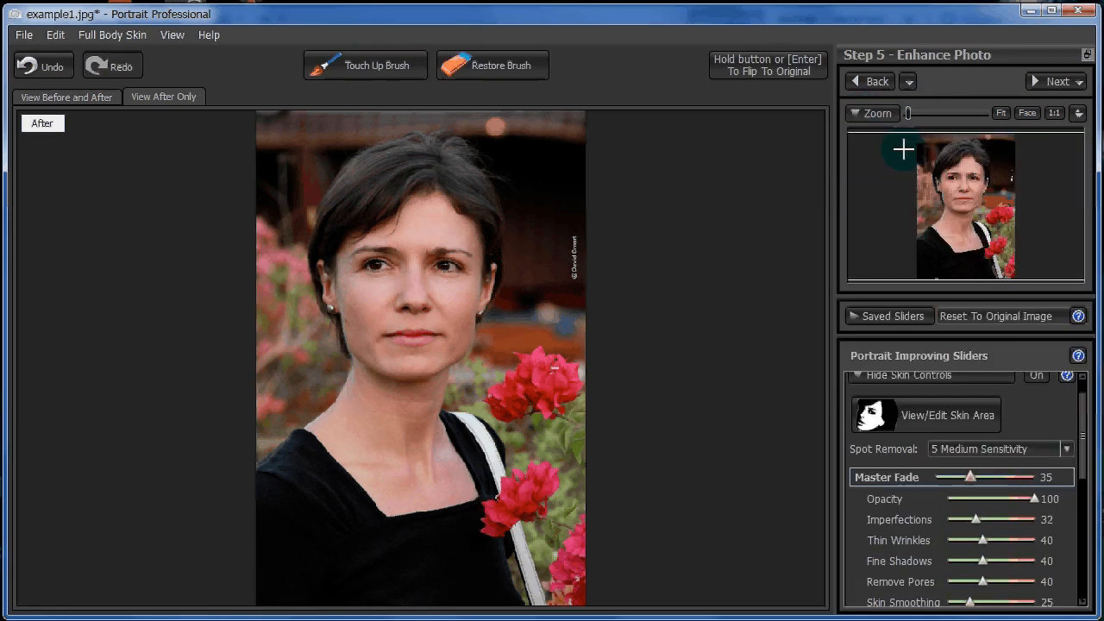
pyautogui.click(1016, 114)
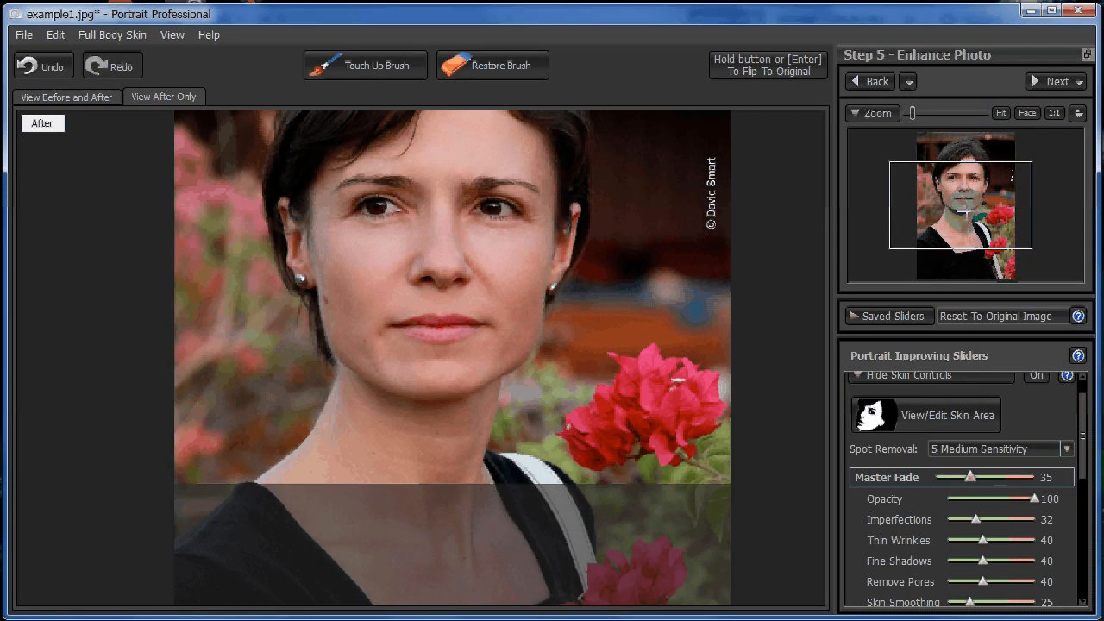
pyautogui.moveTo(963, 211); pyautogui.dragTo(963, 235)
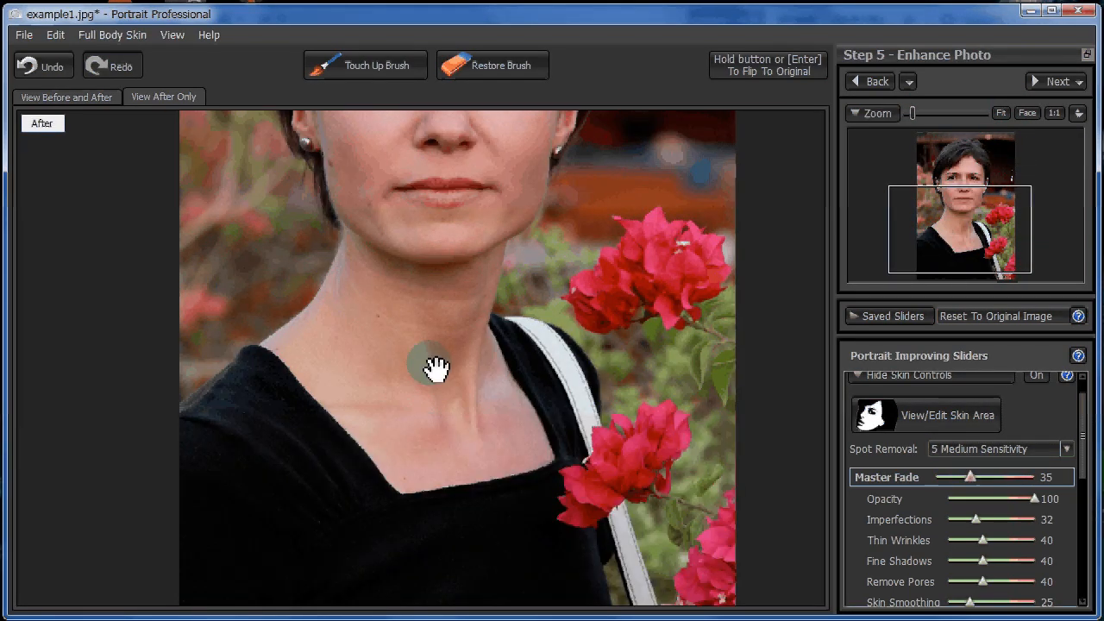
pyautogui.click(767, 69)
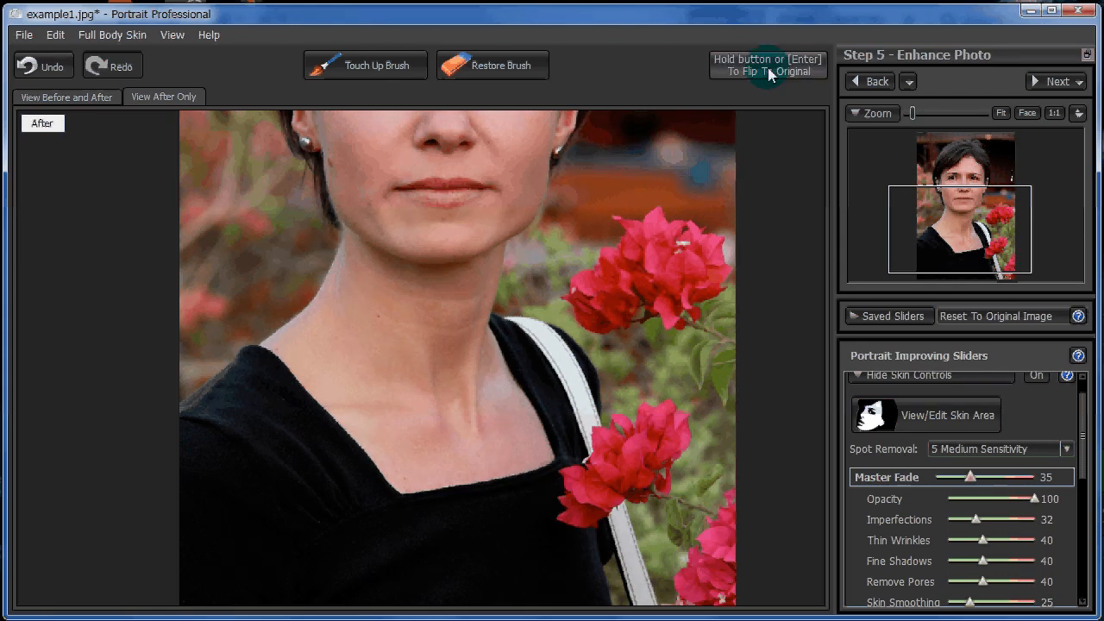
pyautogui.click(767, 67)
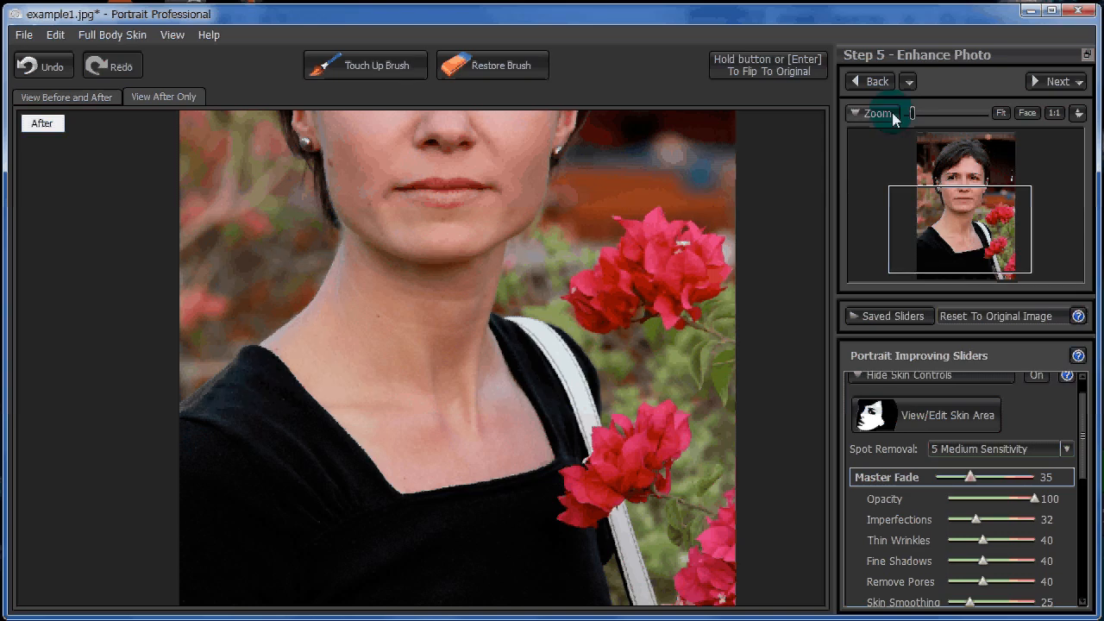
# Bring the face back into view, look through the skin enhancement settings, and collapse the skin controls
pyautogui.click(1027, 114)
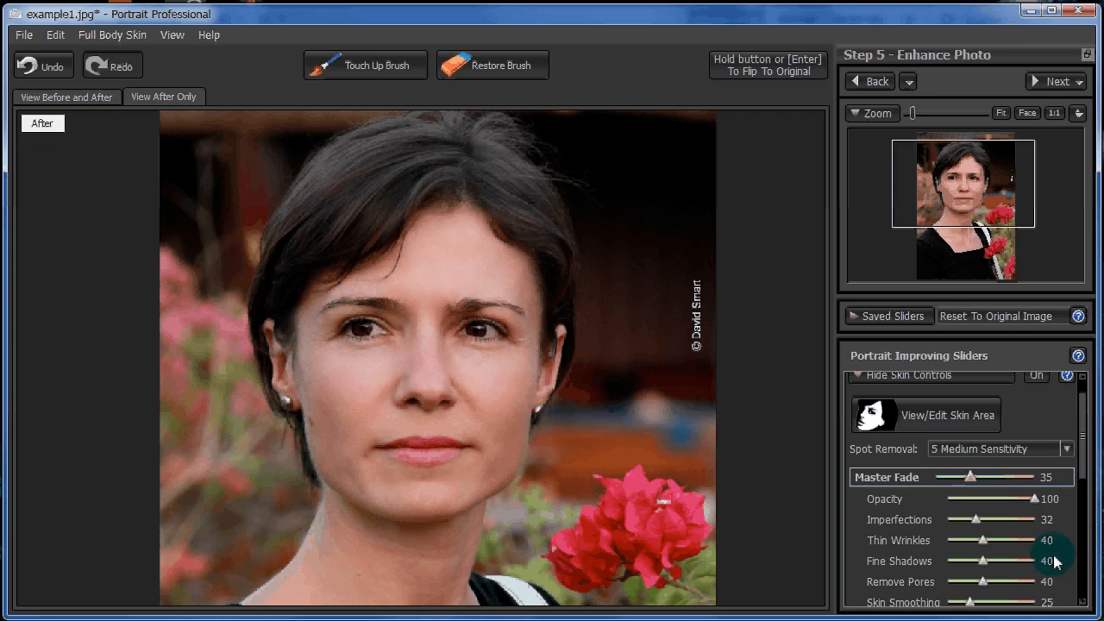
pyautogui.scroll(-2, 1034, 444)
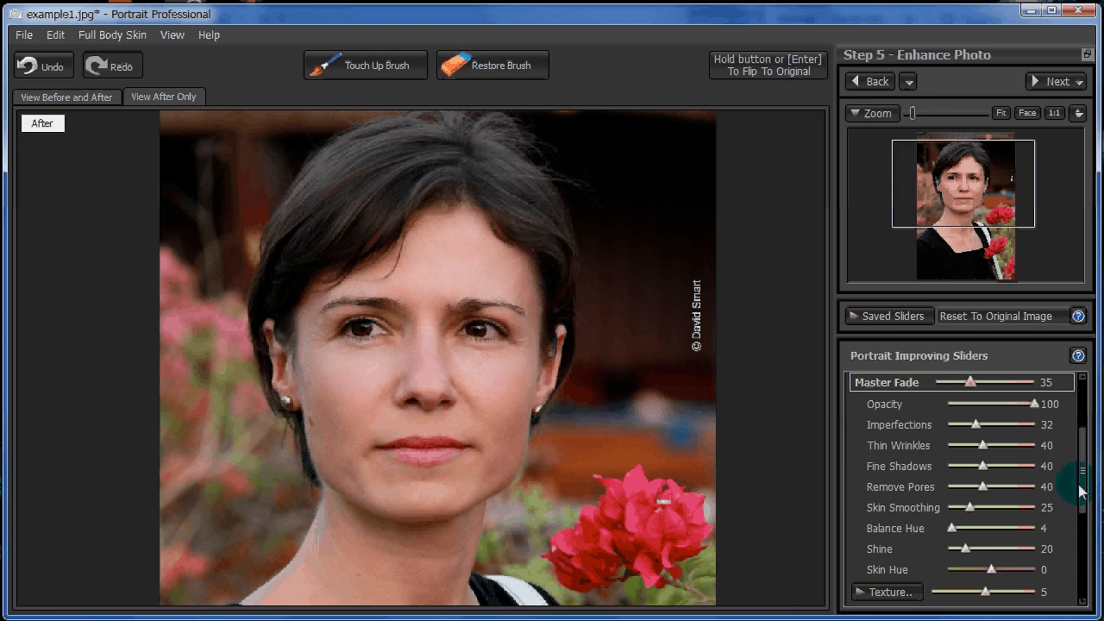
pyautogui.moveTo(1083, 457); pyautogui.dragTo(1088, 412)
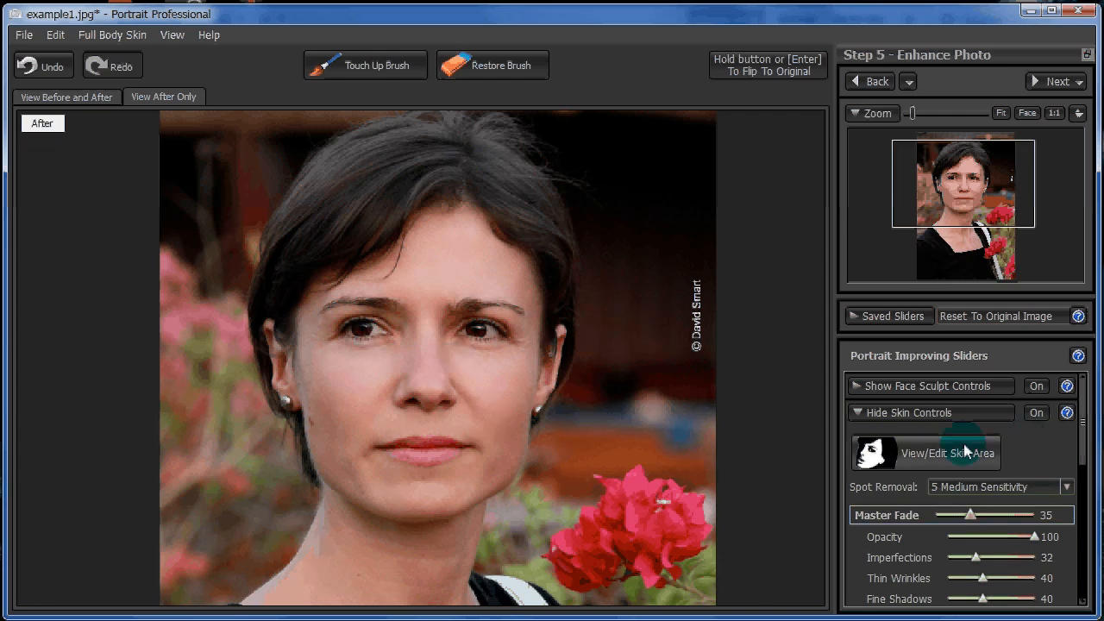
pyautogui.click(859, 413)
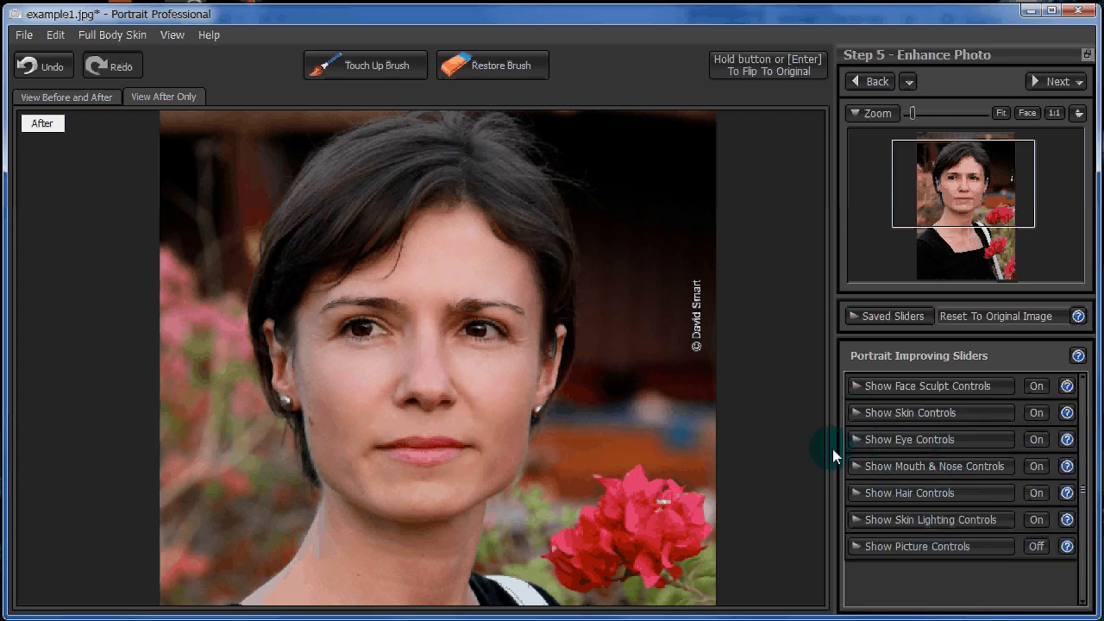
# Expand the eye controls, and set Brighten Eyes to 11 and the eyes' Master Fade to 24
pyautogui.click(858, 439)
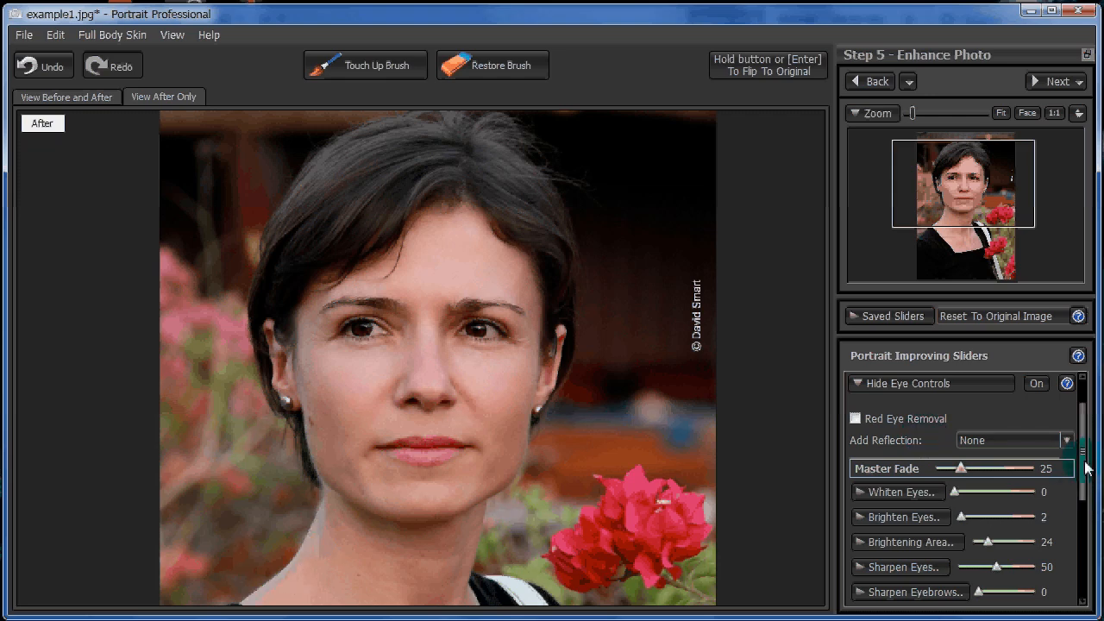
pyautogui.moveTo(1091, 468); pyautogui.dragTo(1097, 498)
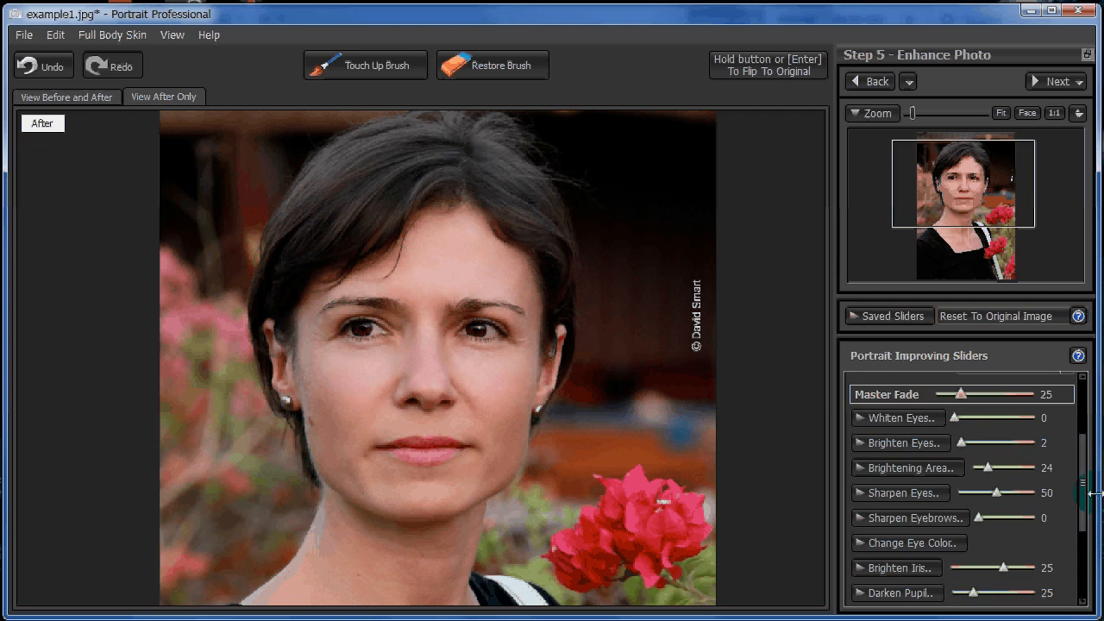
pyautogui.moveTo(955, 420); pyautogui.dragTo(969, 442)
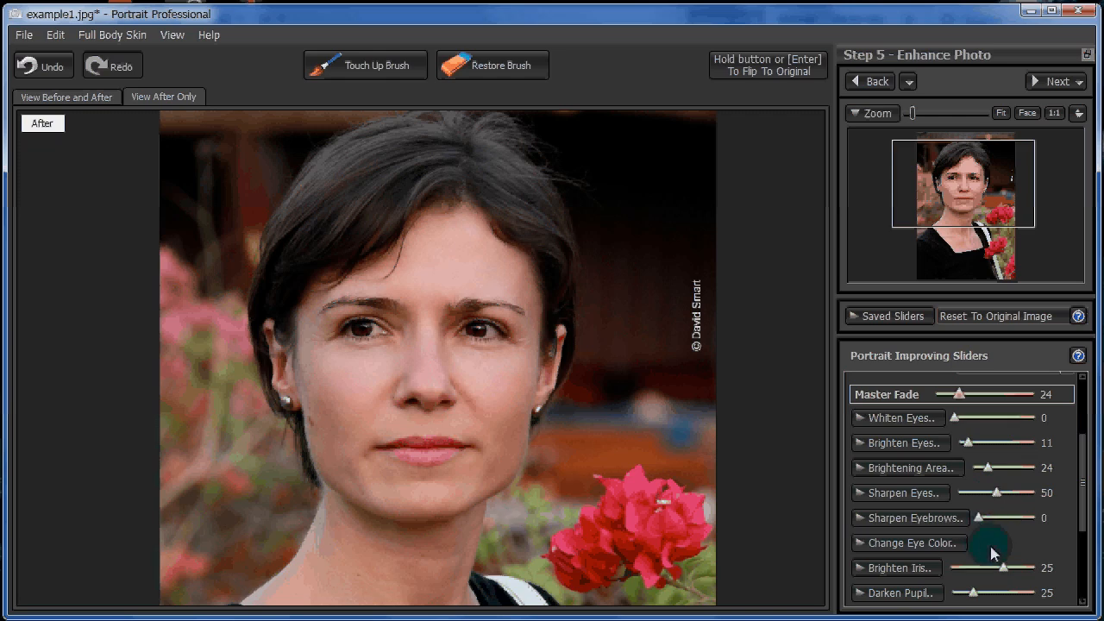
# Try an eye color change with Amount of Change 100, Color 100 and Intensity 7, and compare it with the original
pyautogui.moveTo(1084, 451); pyautogui.dragTo(1088, 493)
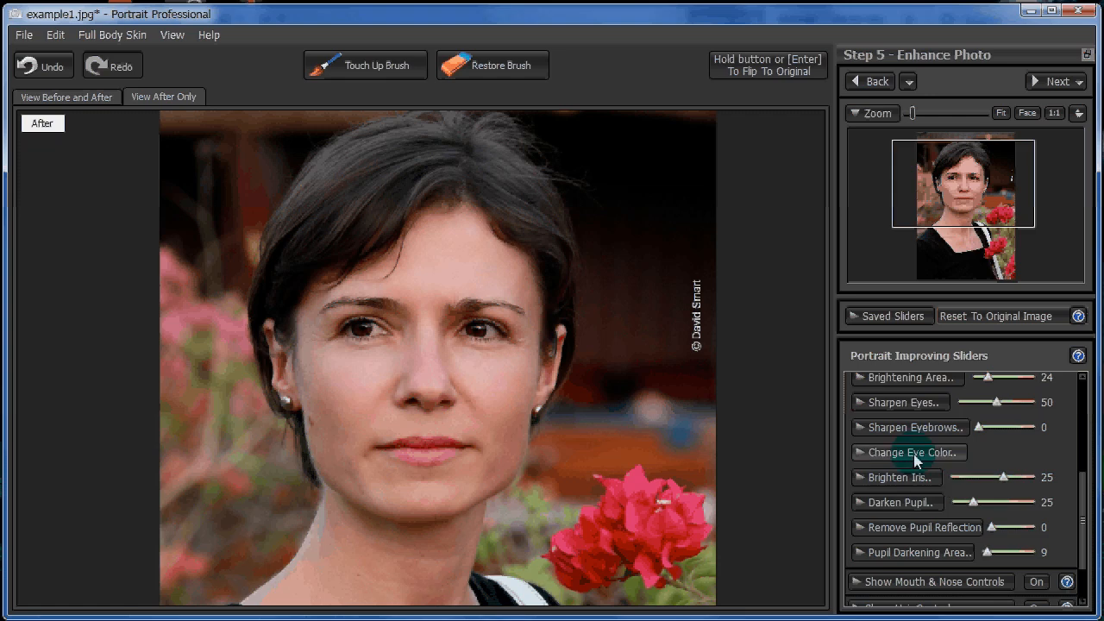
pyautogui.click(868, 454)
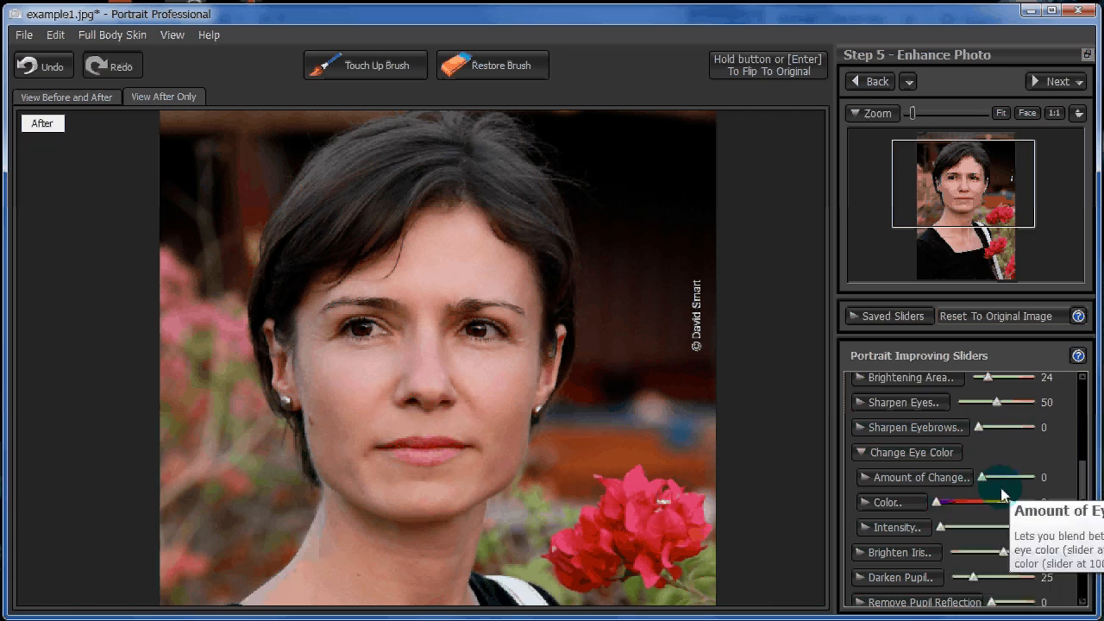
pyautogui.moveTo(937, 502); pyautogui.dragTo(1028, 504)
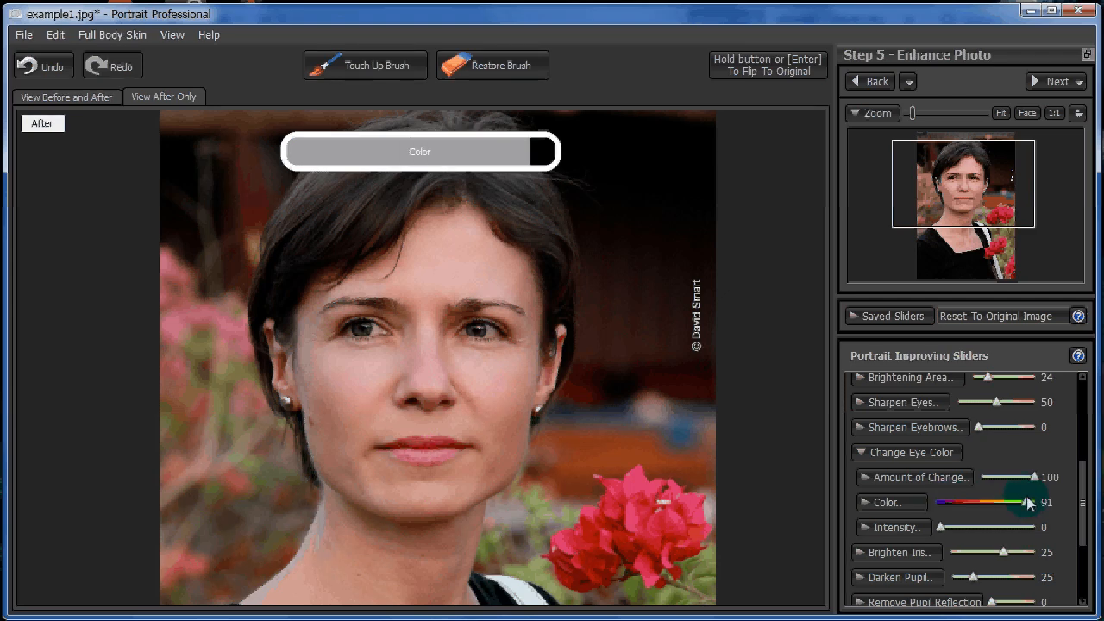
pyautogui.moveTo(1023, 506); pyautogui.dragTo(1042, 510)
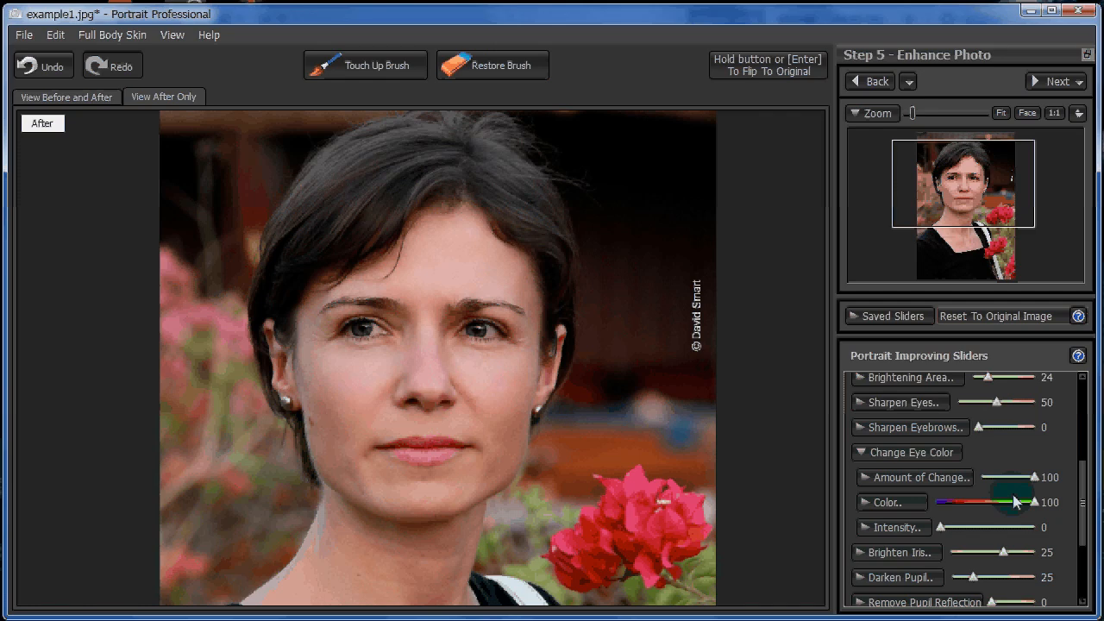
pyautogui.moveTo(940, 527)
pyautogui.mouseDown()
pyautogui.moveTo(973, 527)
pyautogui.moveTo(945, 526)
pyautogui.mouseUp()
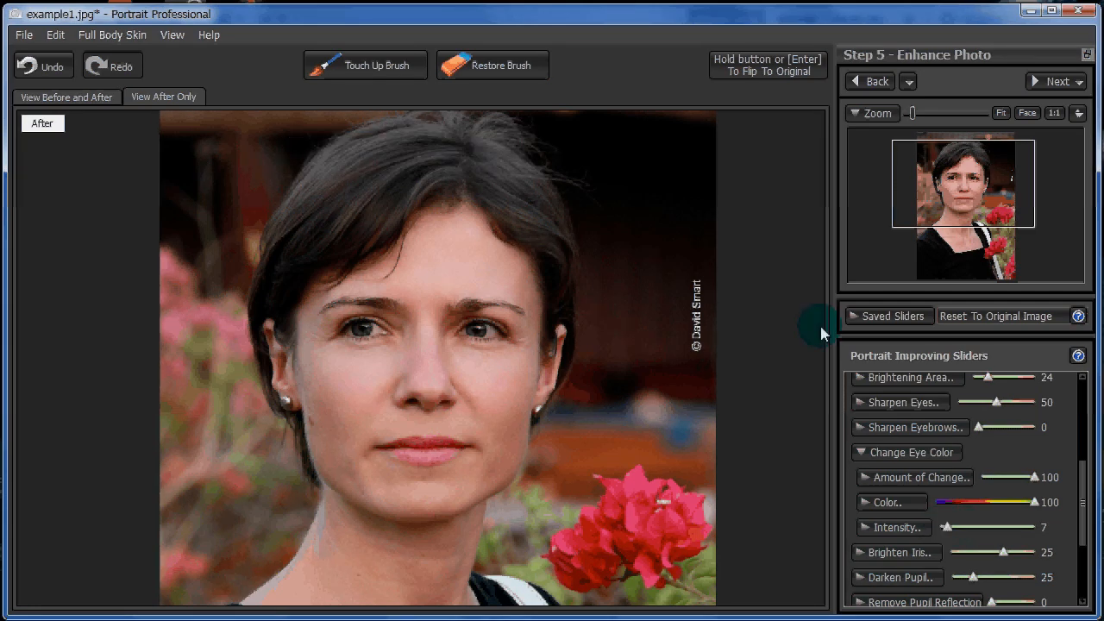
pyautogui.click(773, 73)
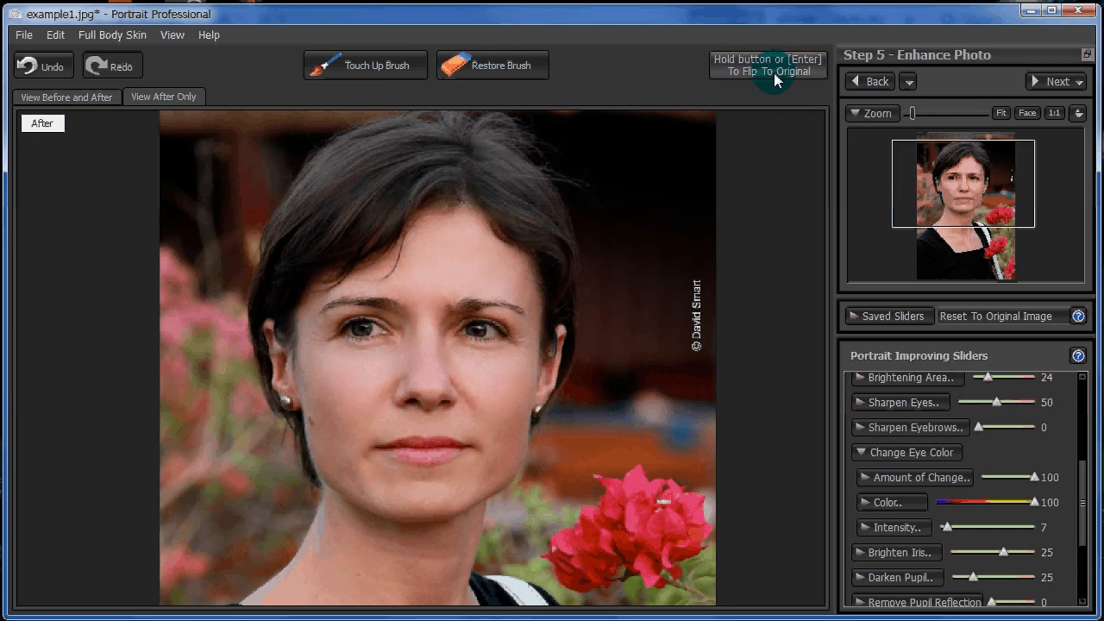
# Reset the eye color's Amount of Change to 0, and collapse the eye controls
pyautogui.click(1035, 479)
pyautogui.moveTo(1035, 479); pyautogui.dragTo(947, 487)
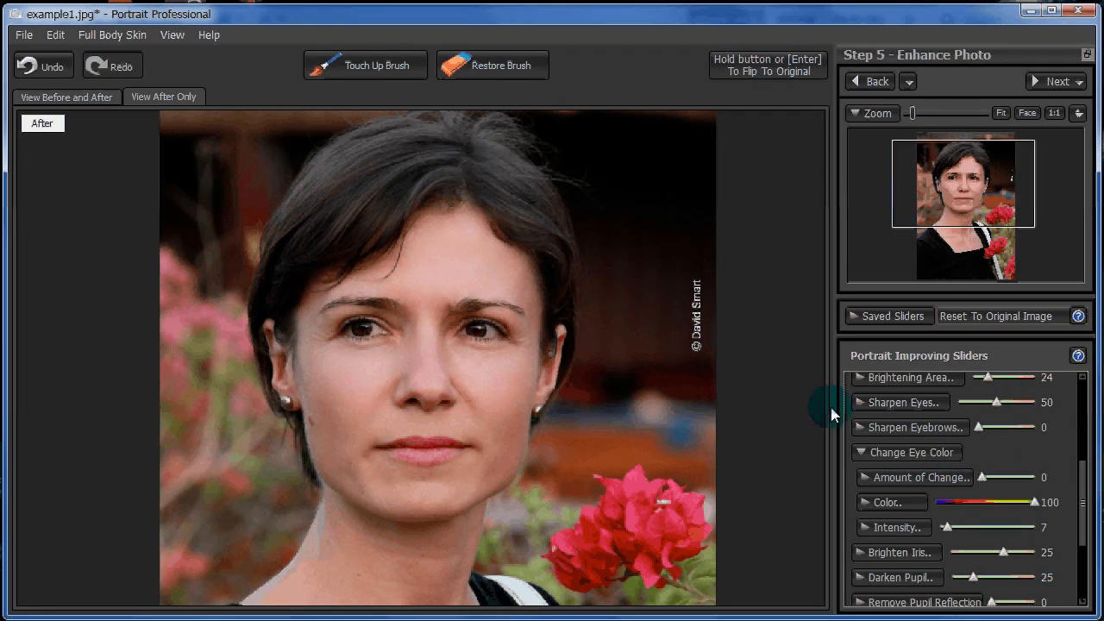
pyautogui.click(859, 457)
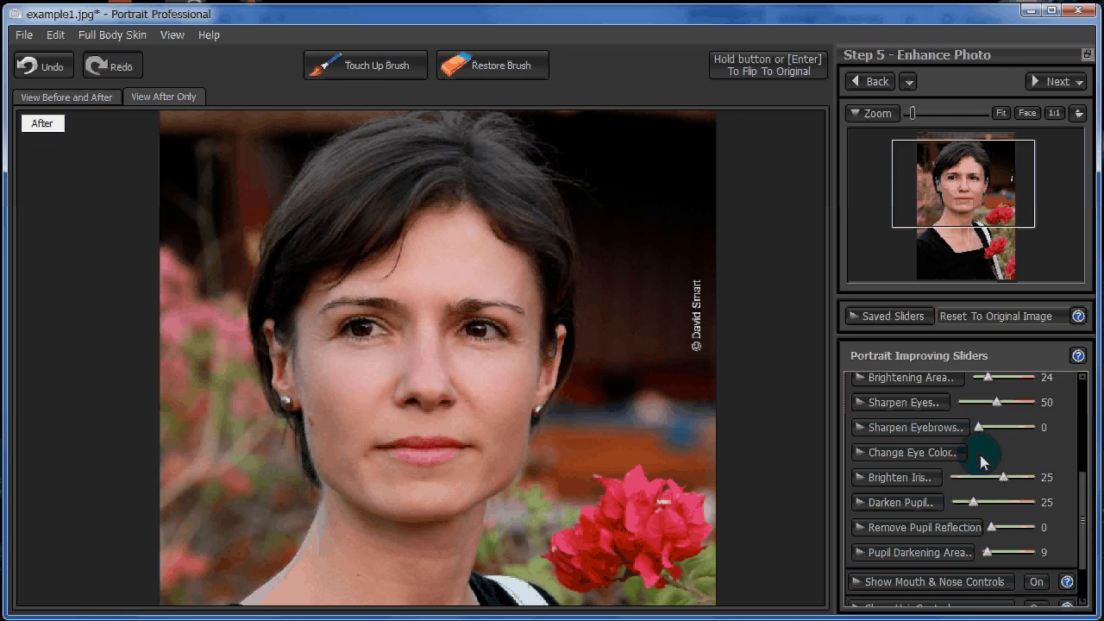
pyautogui.click(1083, 394)
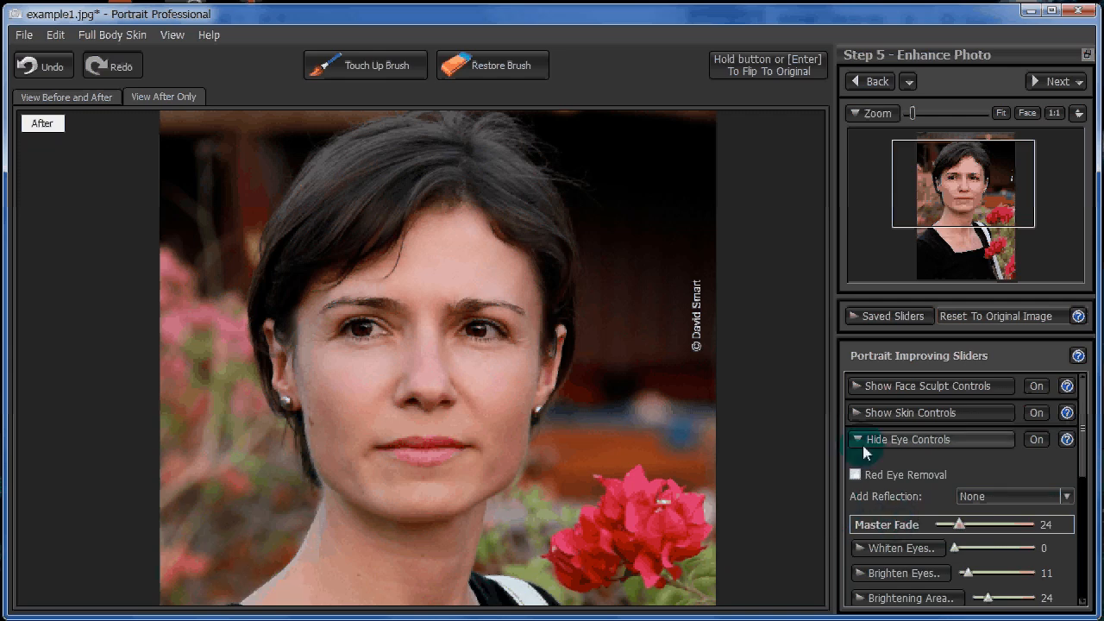
pyautogui.click(905, 439)
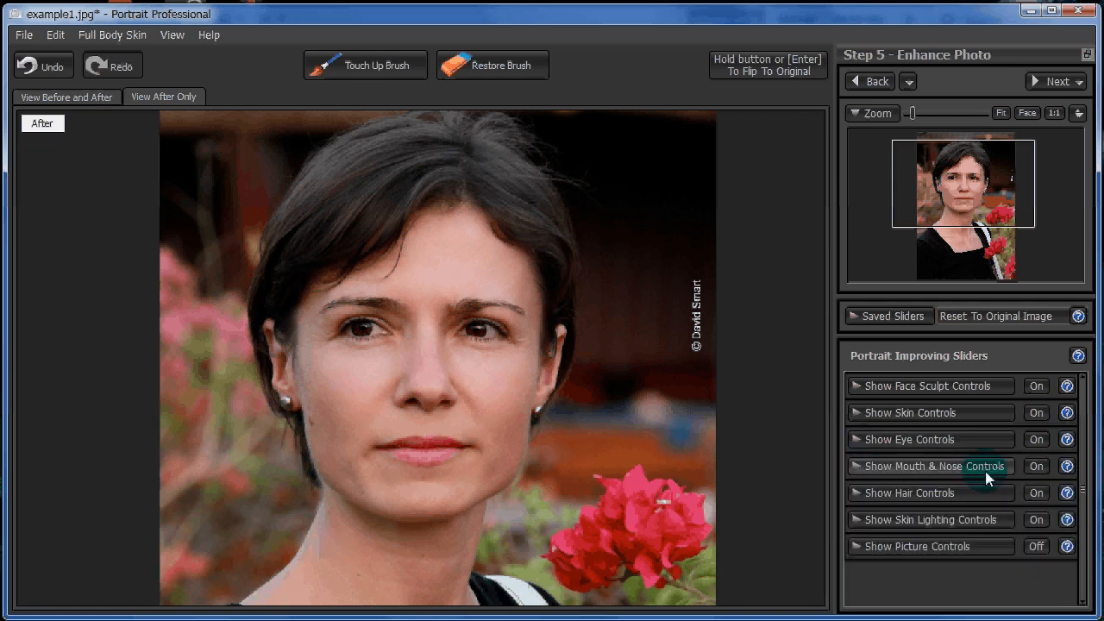
# Open the hair area for editing, cut the selection back from the background around the head, and accept the hair area
pyautogui.click(857, 493)
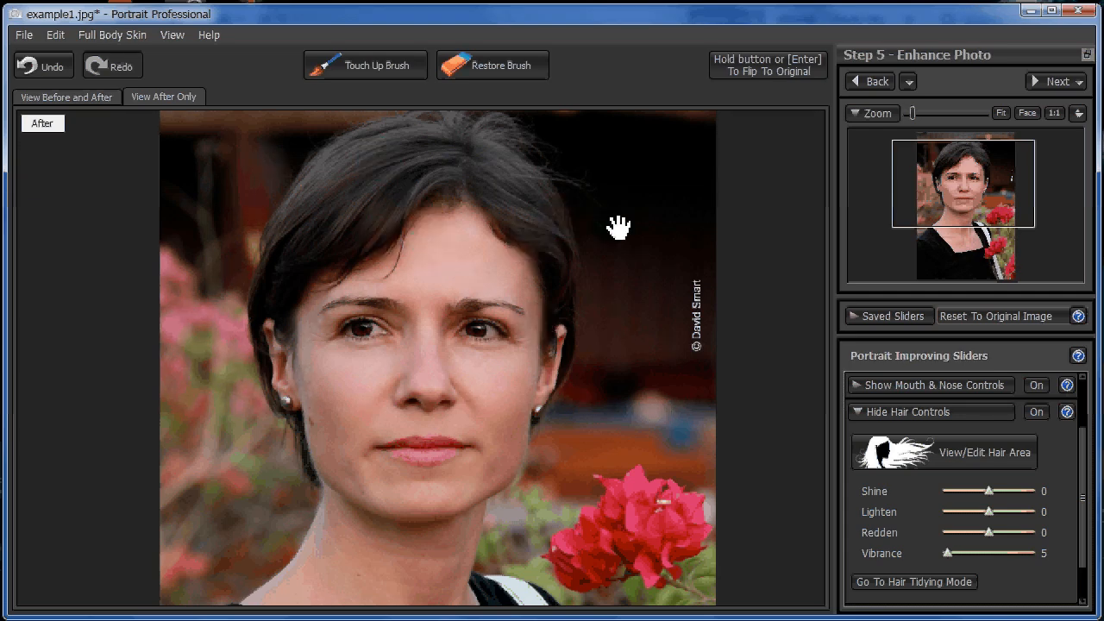
pyautogui.click(940, 450)
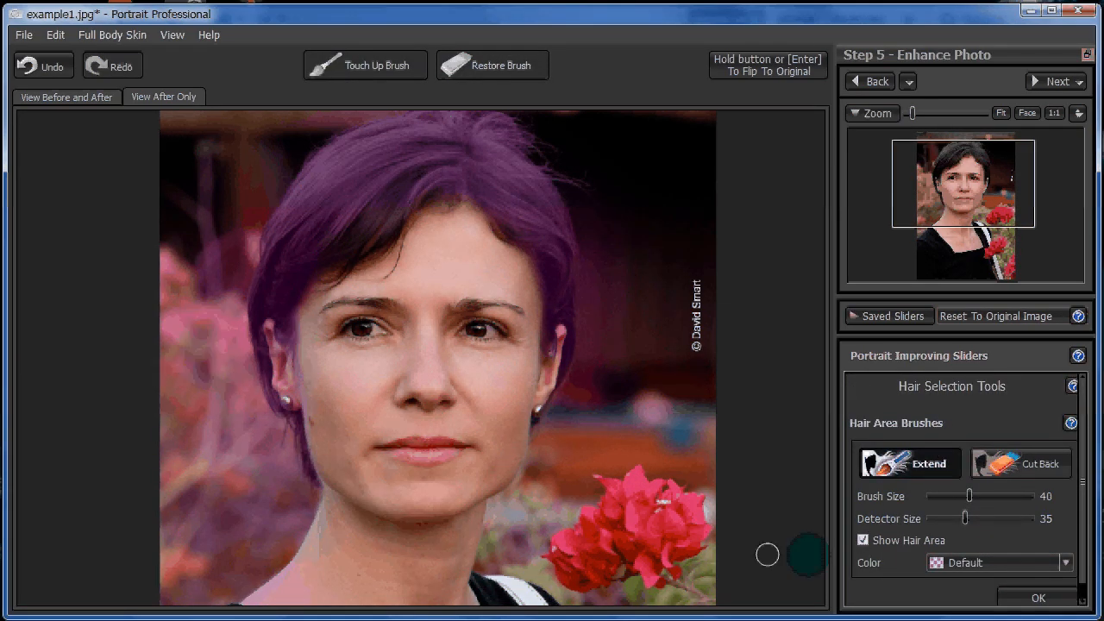
pyautogui.click(1030, 470)
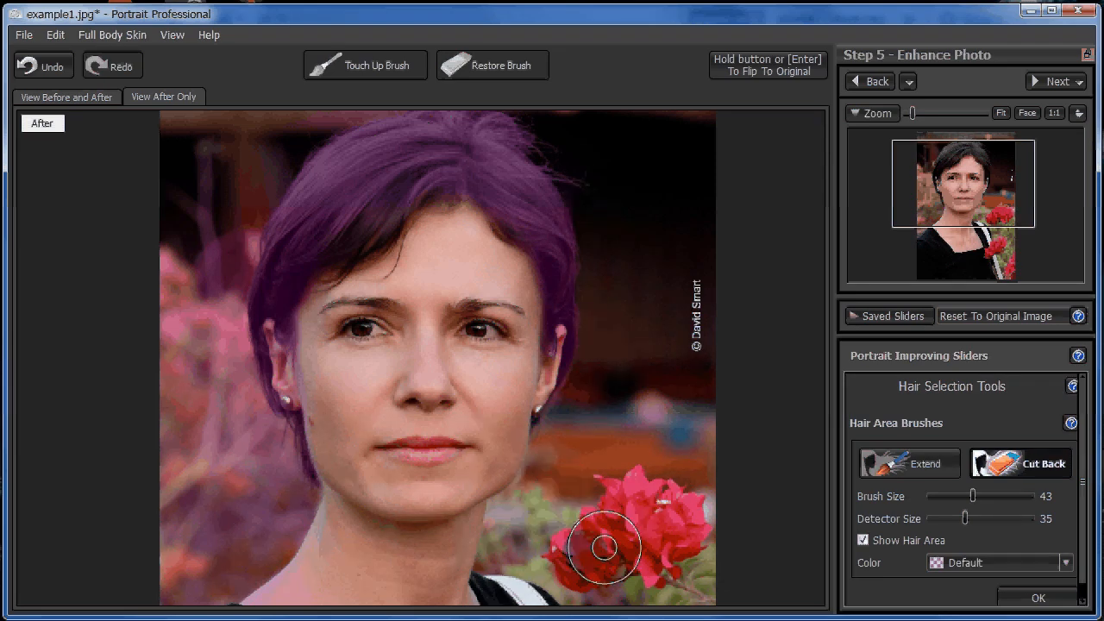
pyautogui.click(245, 438)
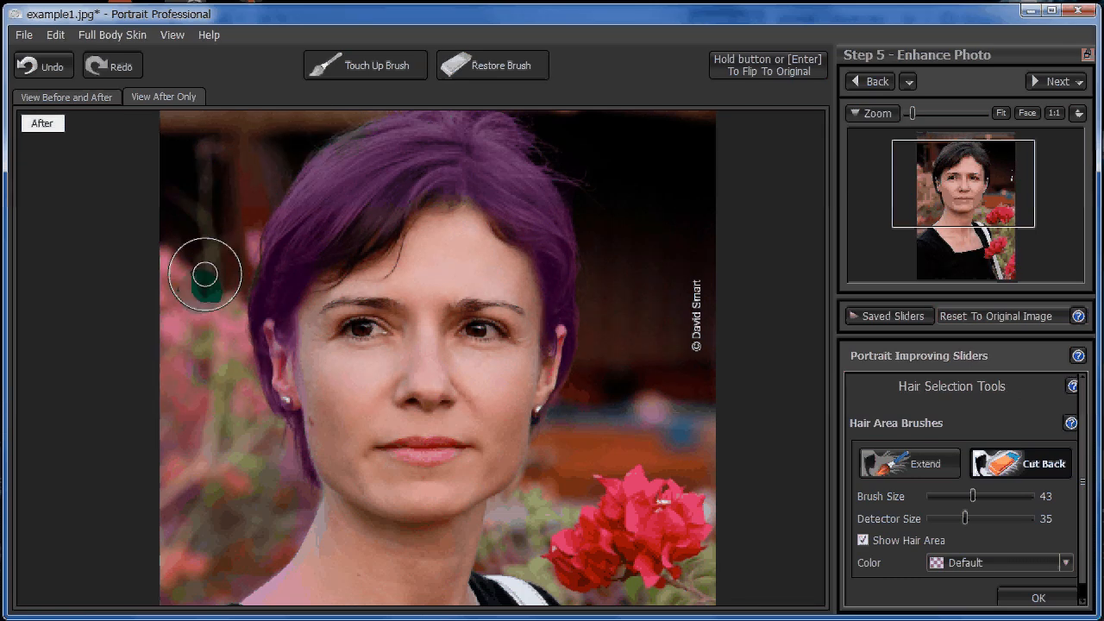
pyautogui.click(904, 467)
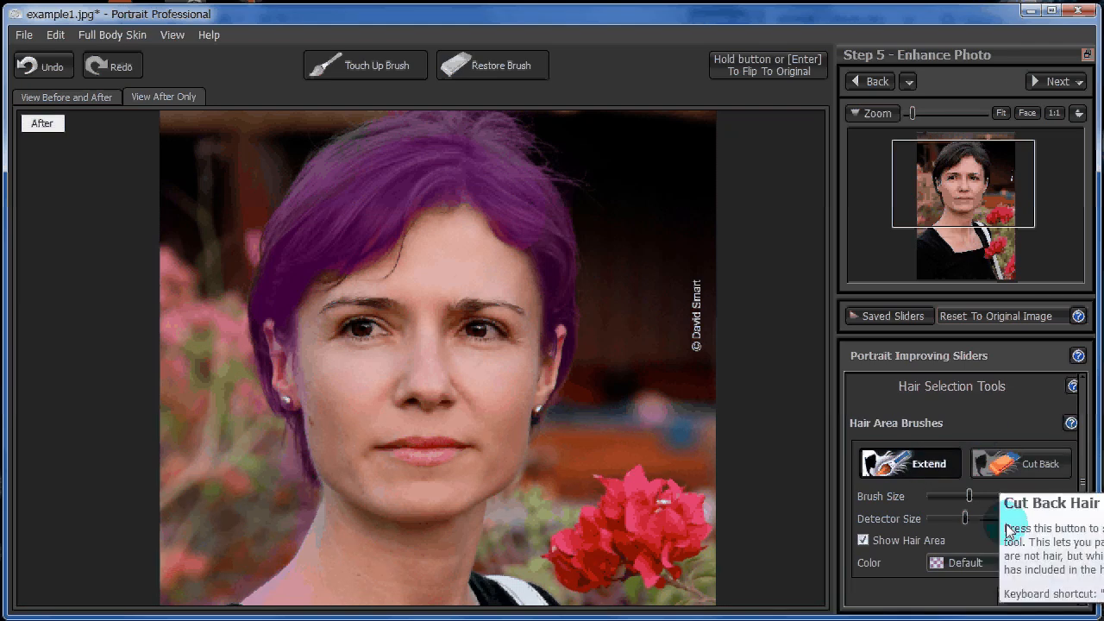
pyautogui.scroll(-1, 1060, 517)
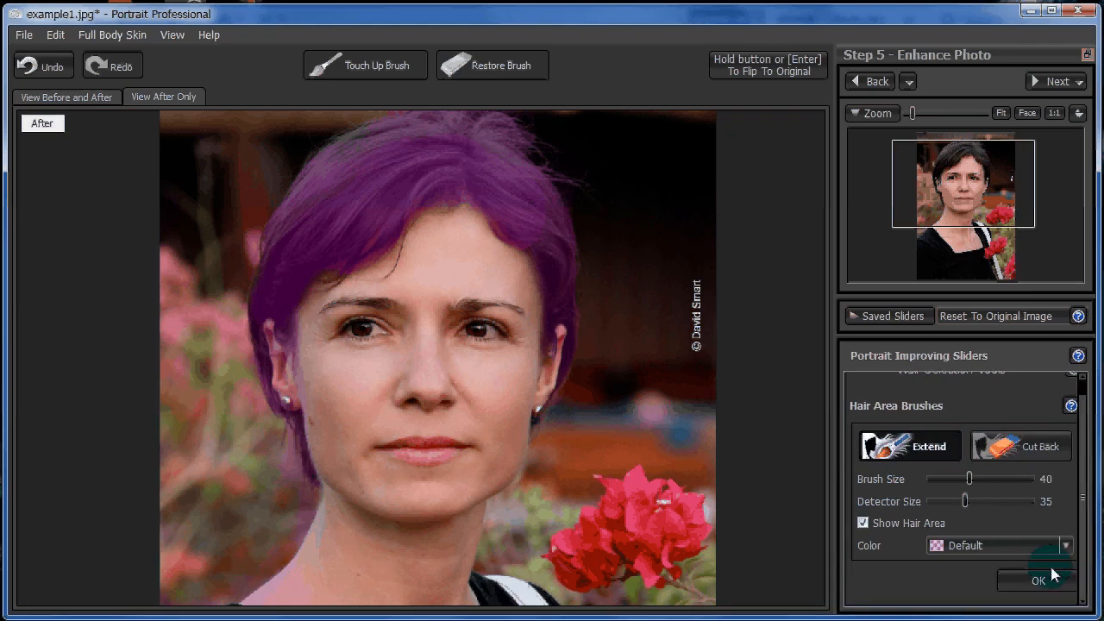
pyautogui.click(1047, 565)
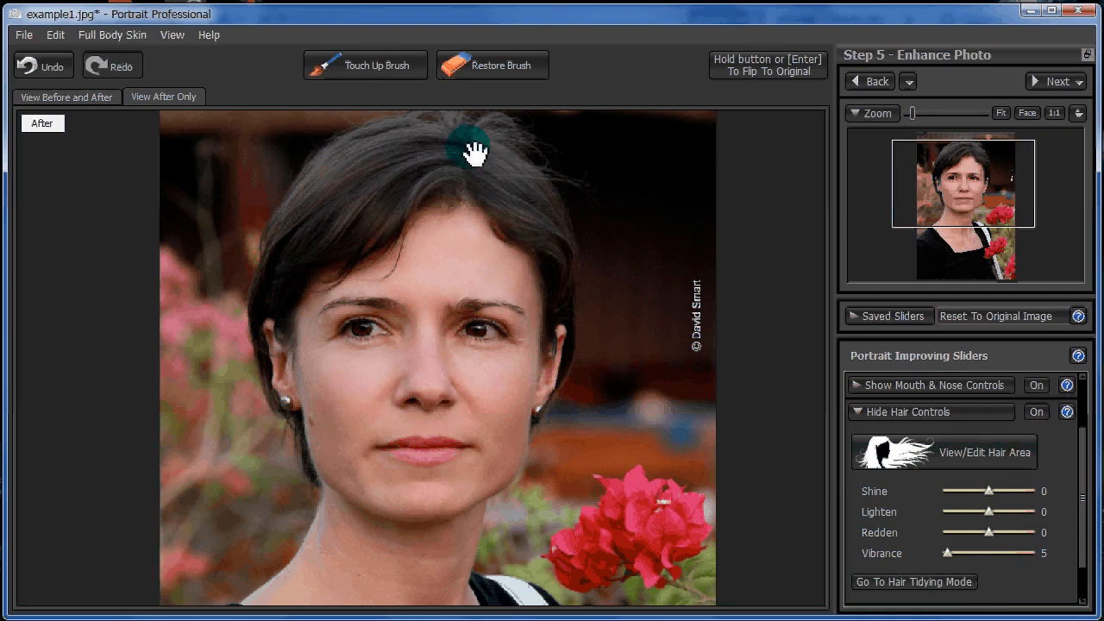
# Compare the hair with the original, and set its Vibrance to 0, Shine to 19 and Lighten to 12
pyautogui.click(771, 61)
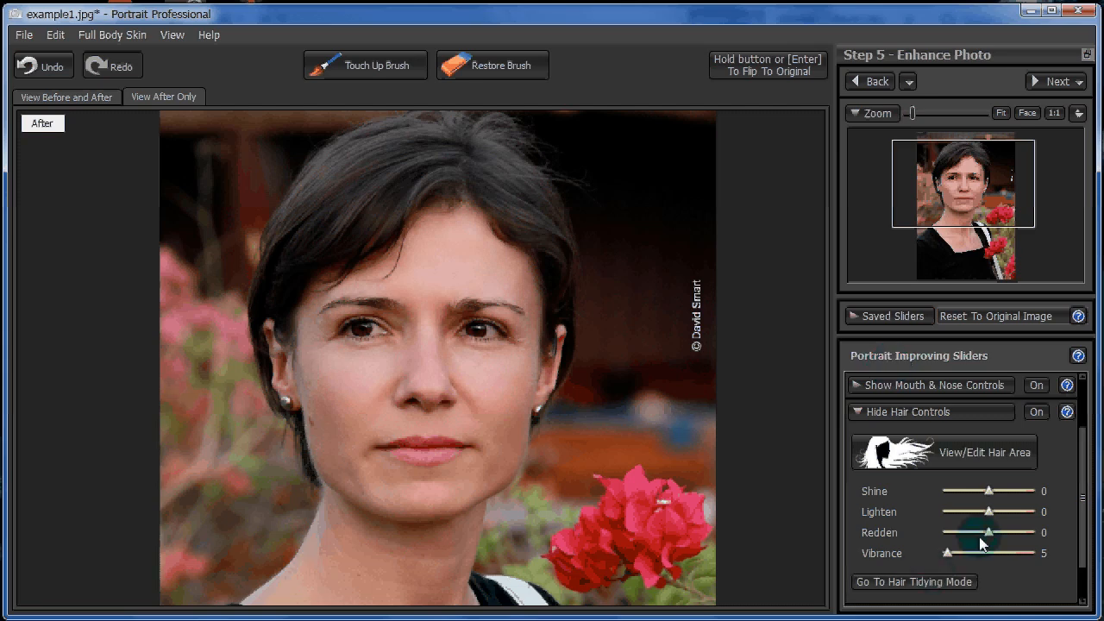
pyautogui.moveTo(988, 535); pyautogui.dragTo(926, 550)
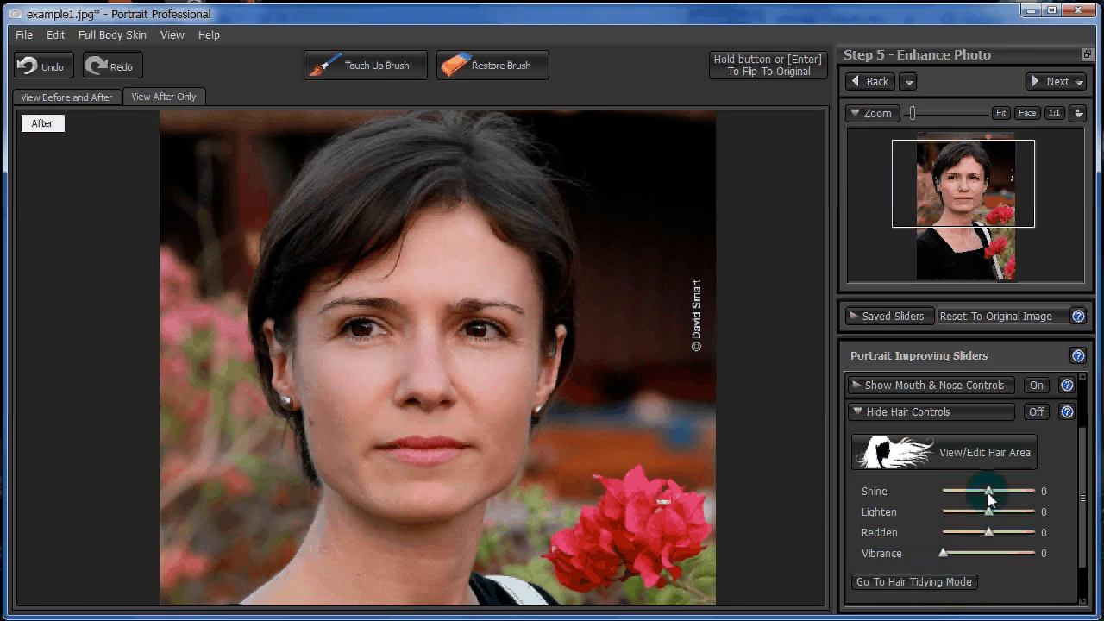
pyautogui.moveTo(990, 492); pyautogui.dragTo(992, 523)
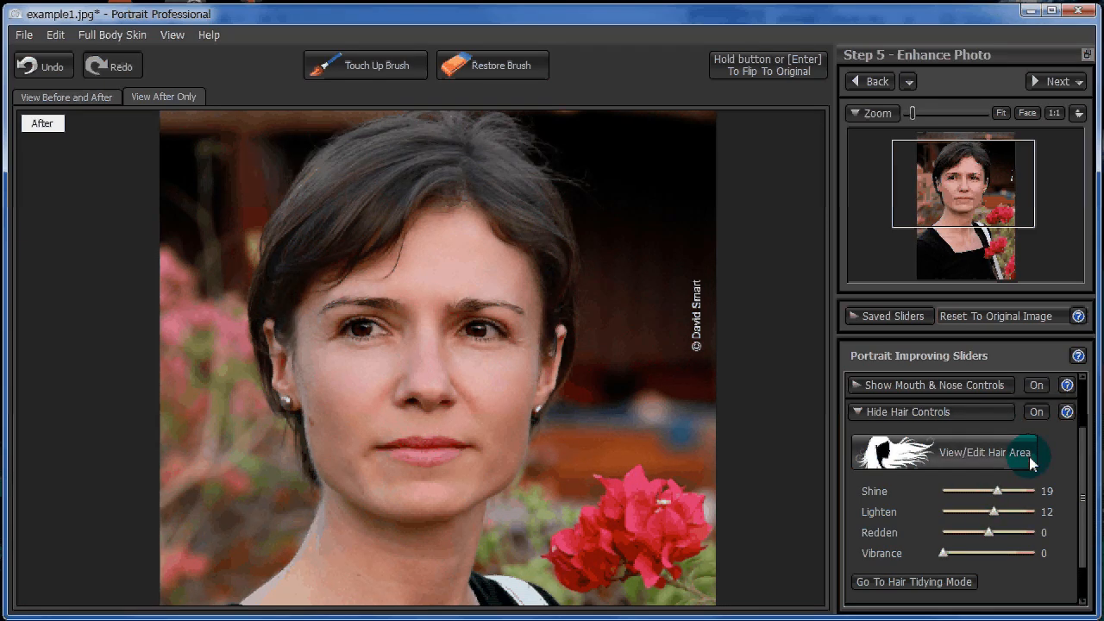
# Examine the picture controls for exposure, color and cropping, and collapse the open control groups
pyautogui.scroll(-2, 1091, 513)
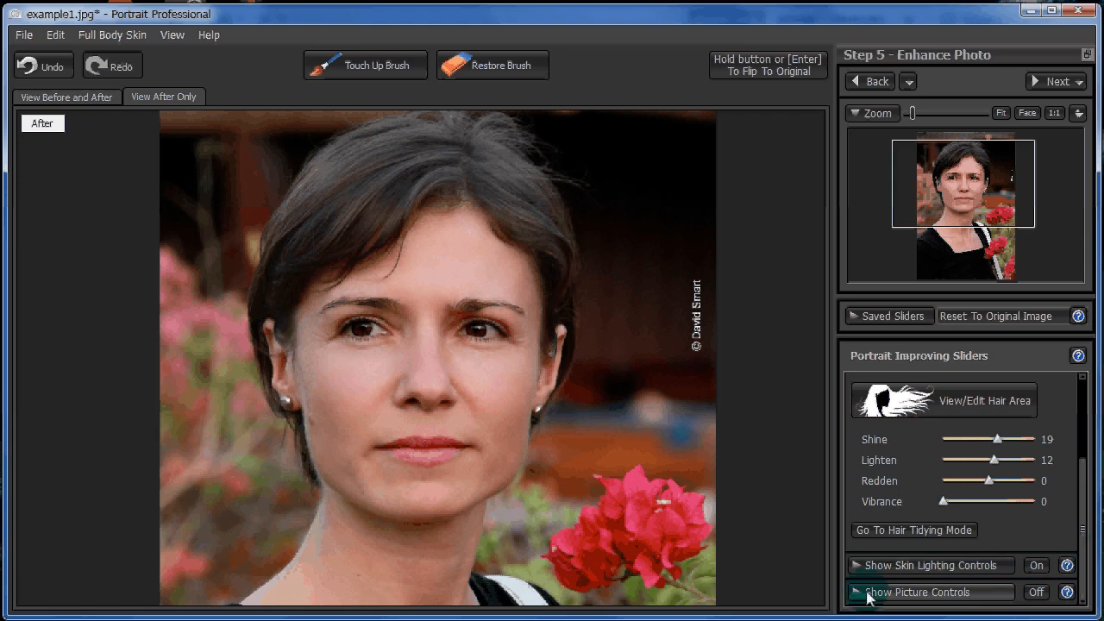
pyautogui.click(897, 592)
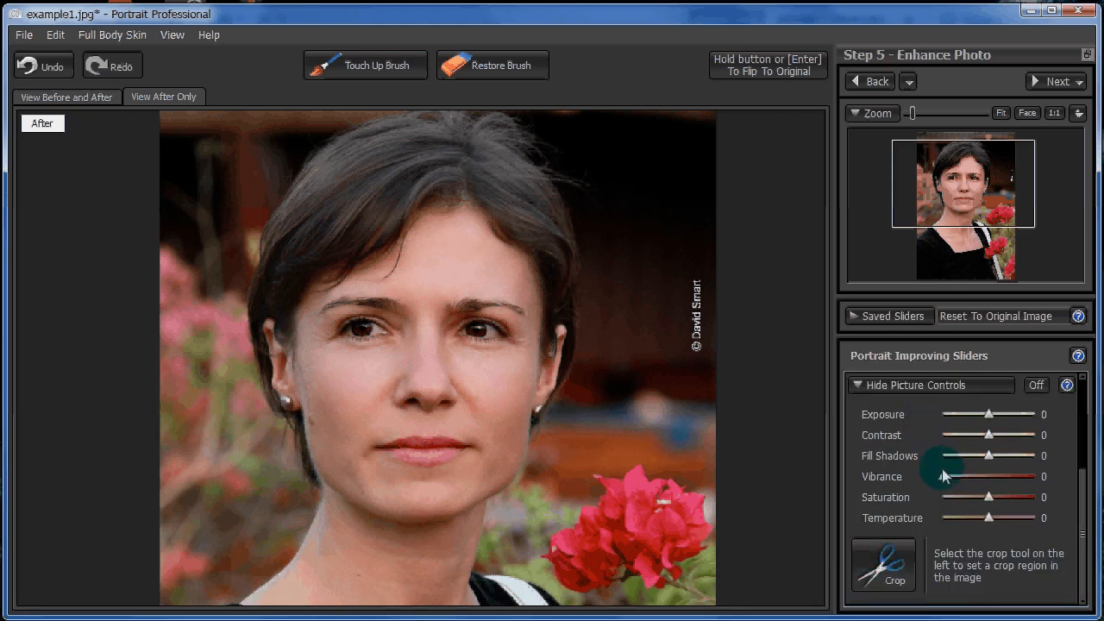
pyautogui.click(859, 385)
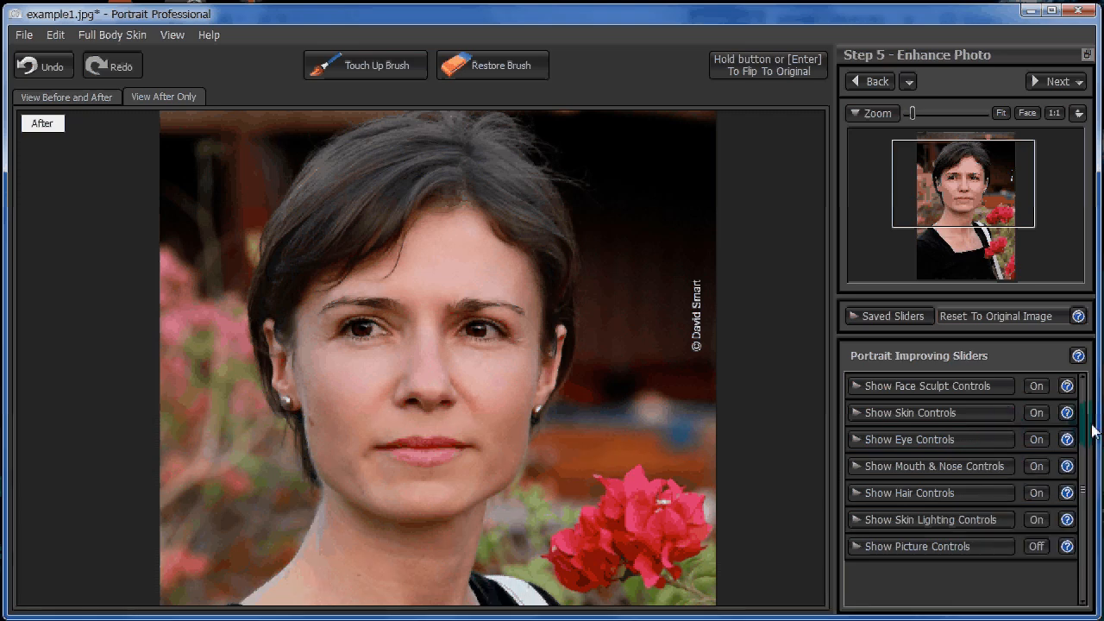
# Open the nose settings in the face sculpt controls and set Short Nose, Short Philtrum, Slim Tip and Slim Nose to 0
pyautogui.click(863, 390)
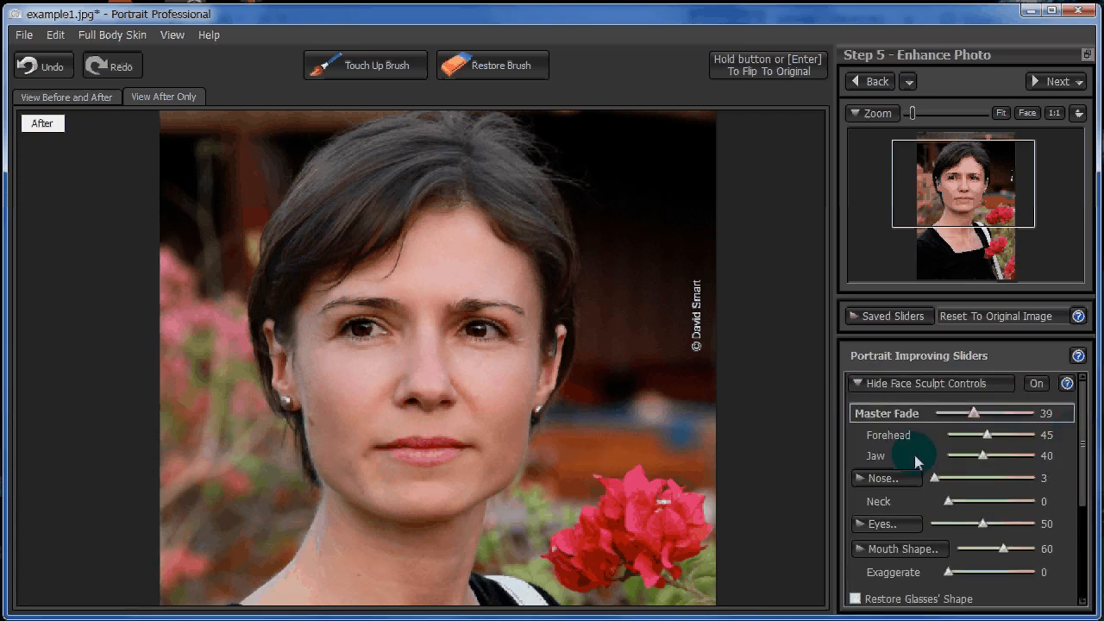
pyautogui.click(857, 478)
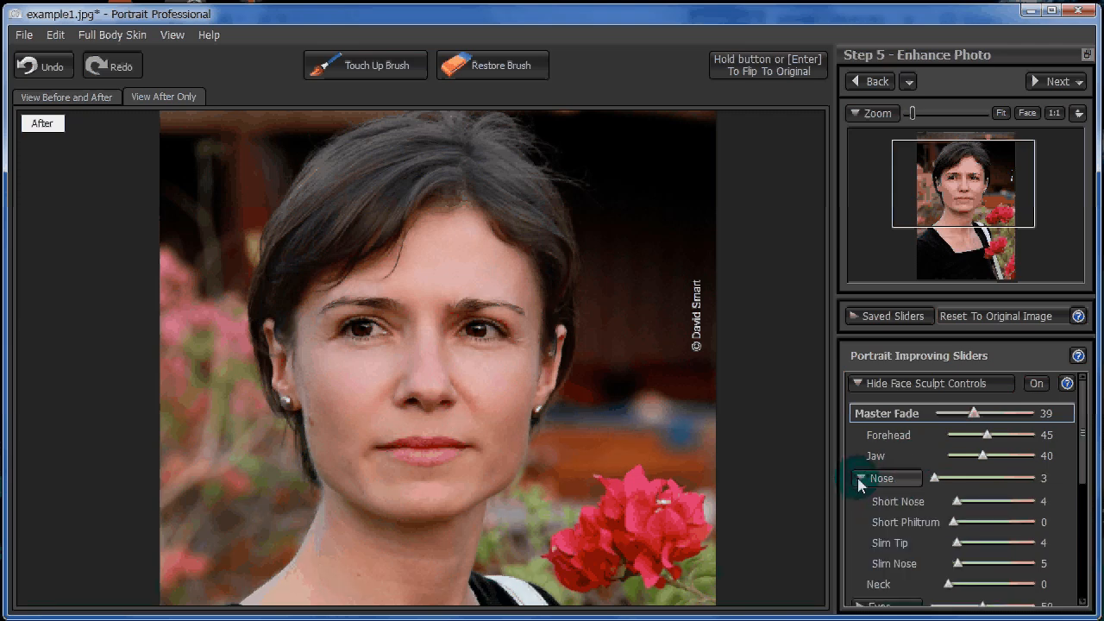
pyautogui.moveTo(1082, 455); pyautogui.dragTo(1083, 488)
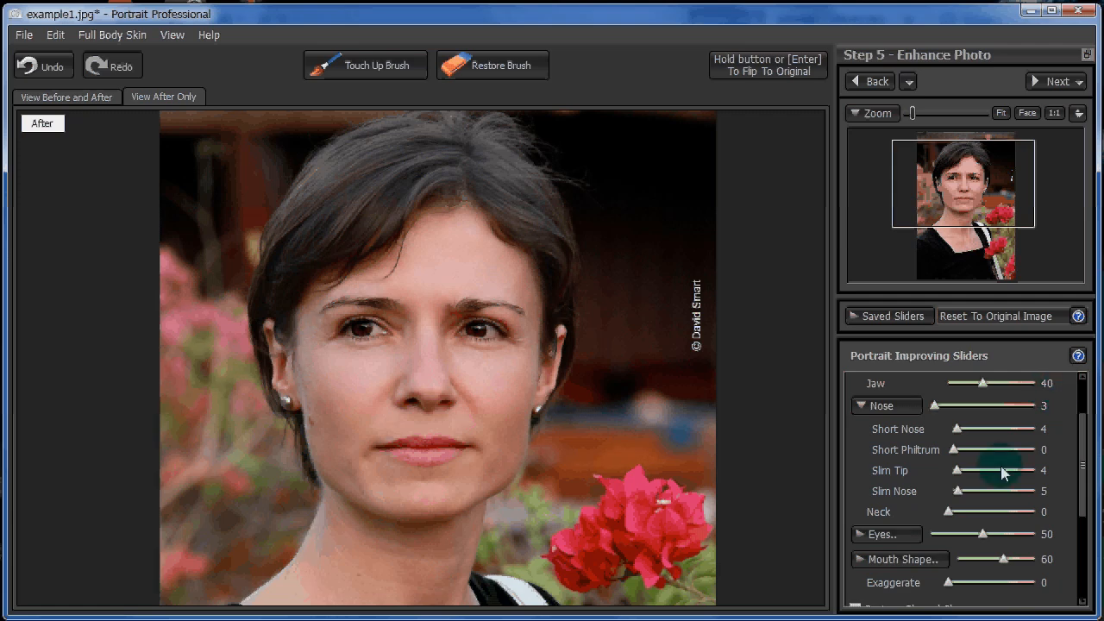
pyautogui.moveTo(957, 491); pyautogui.dragTo(898, 423)
pyautogui.moveTo(954, 449); pyautogui.dragTo(920, 450)
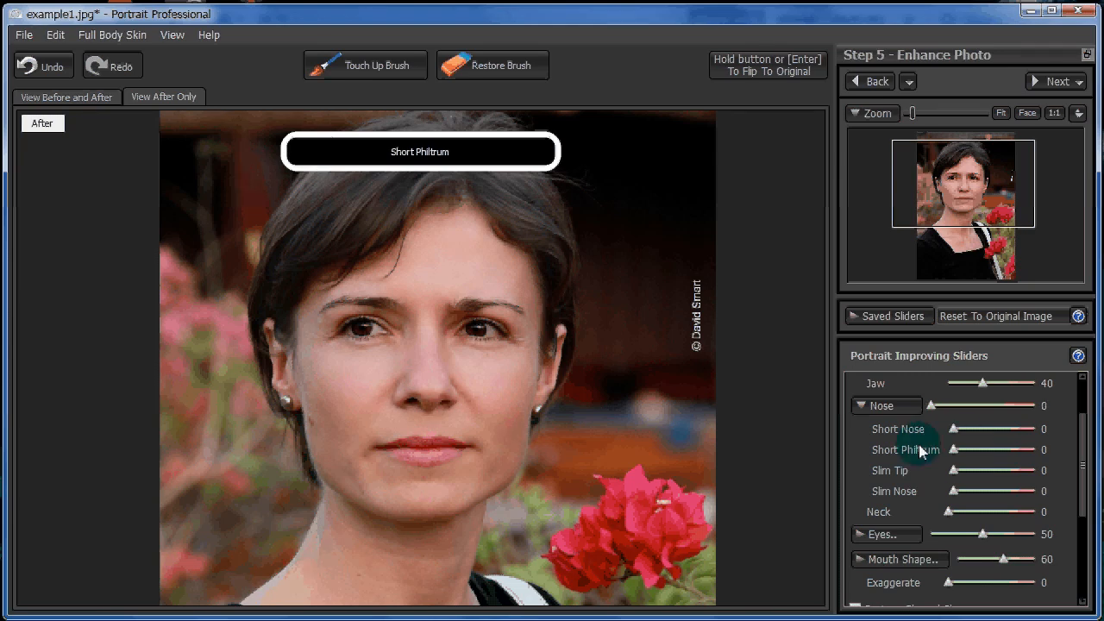
pyautogui.moveTo(953, 520); pyautogui.dragTo(912, 482)
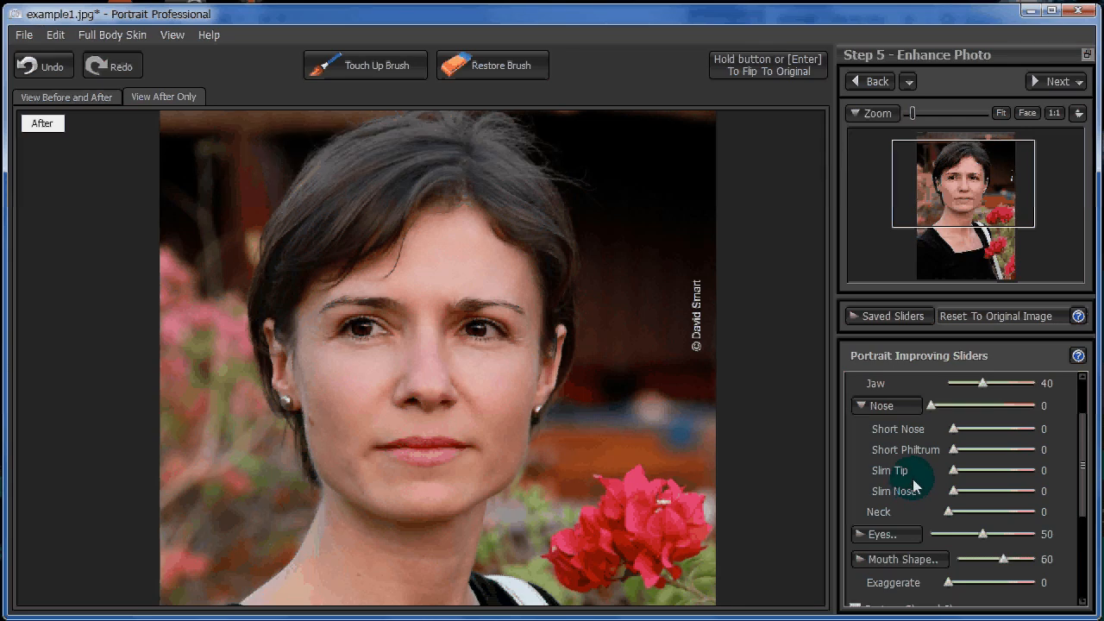
# Reduce the overall Mouth Shape to 54, set Slim Nose to 9, and collapse the face sculpt controls
pyautogui.click(860, 558)
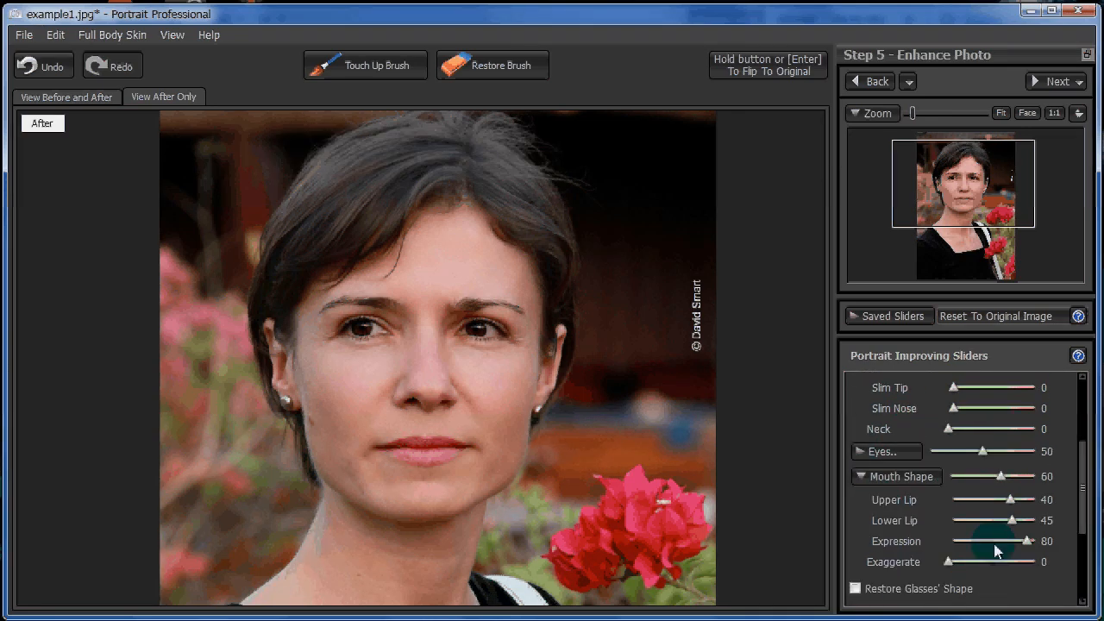
pyautogui.click(881, 477)
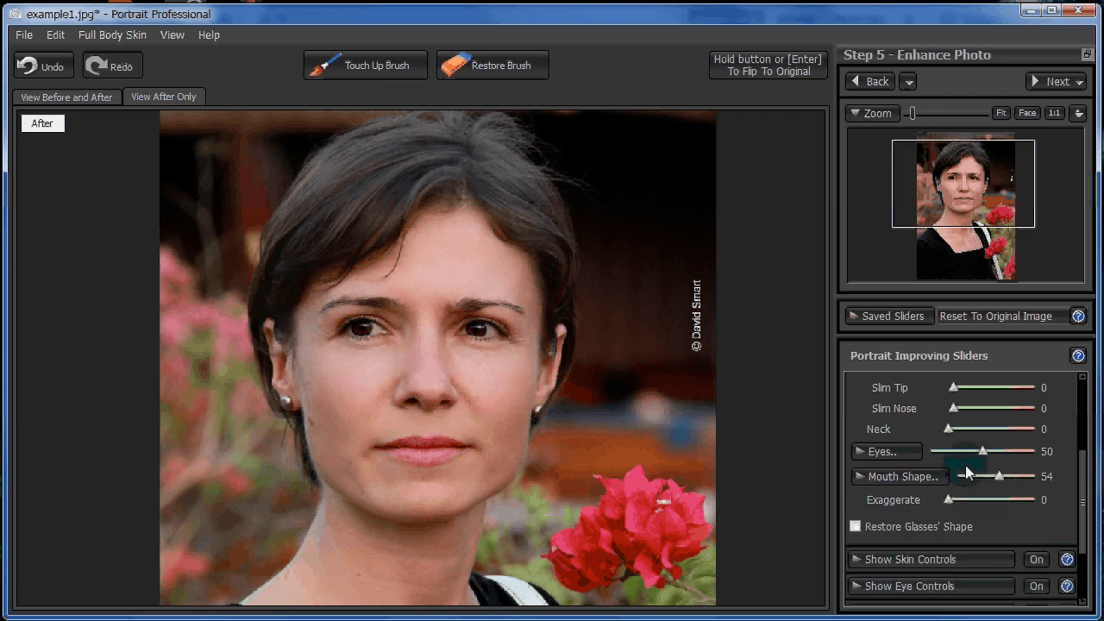
pyautogui.scroll(5, 964, 469)
pyautogui.moveTo(962, 463); pyautogui.dragTo(967, 463)
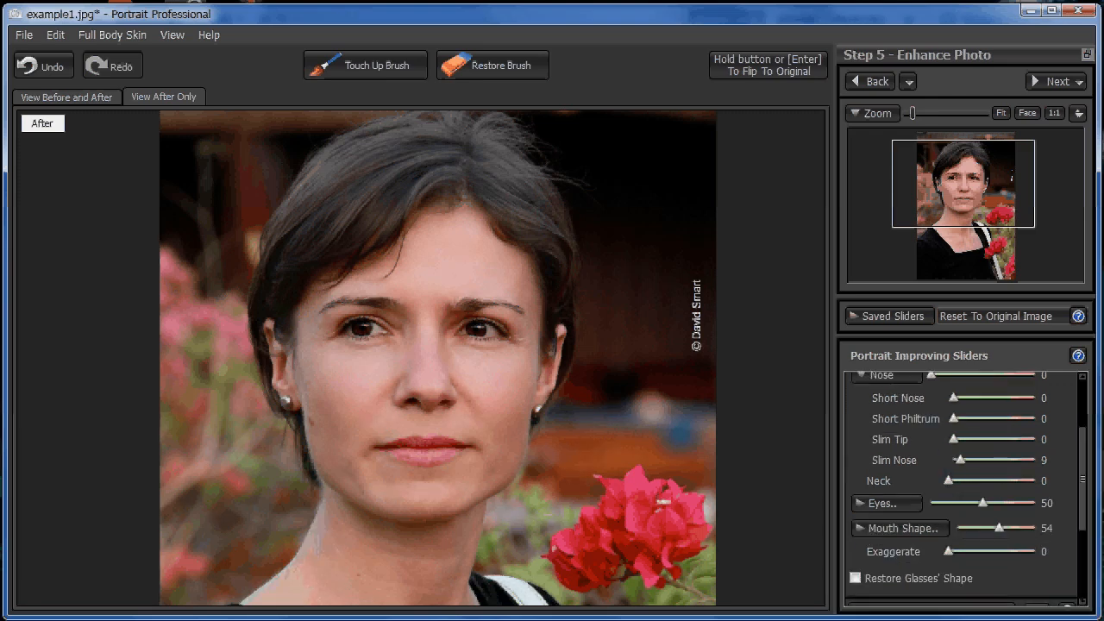
pyautogui.scroll(5, 964, 483)
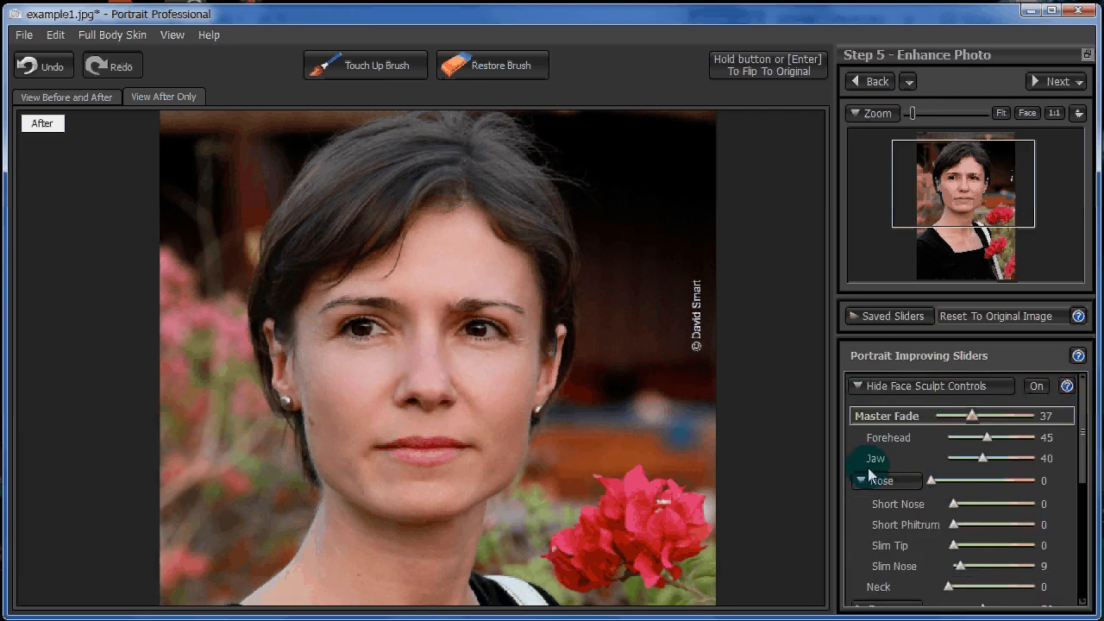
pyautogui.click(897, 386)
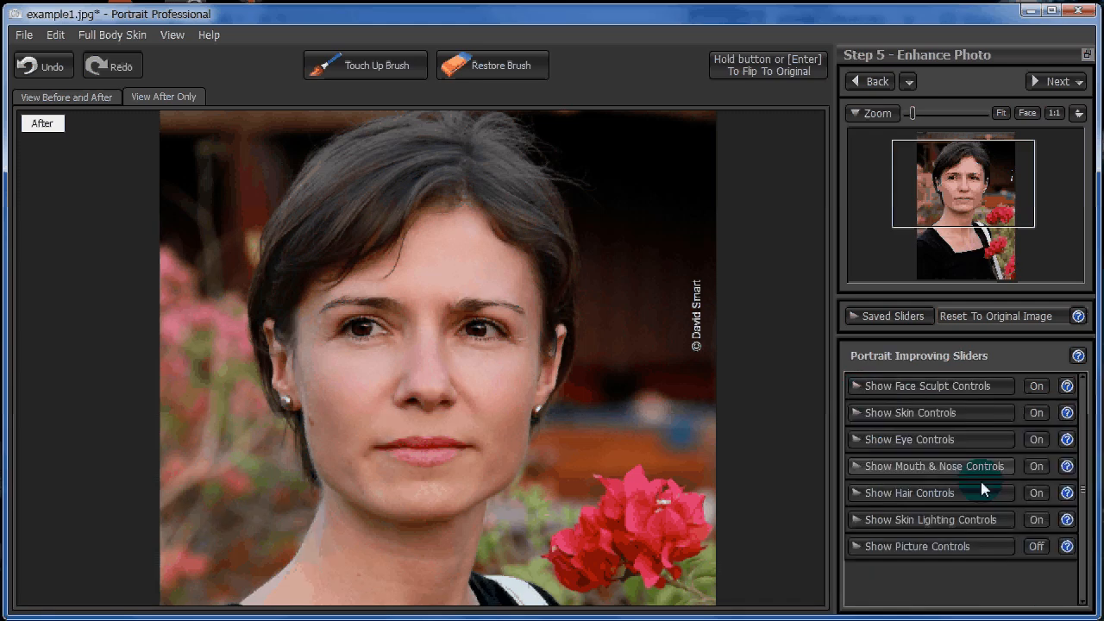
# Set the Lip Hue to 0 in the mouth and nose controls, and collapse that group
pyautogui.click(853, 466)
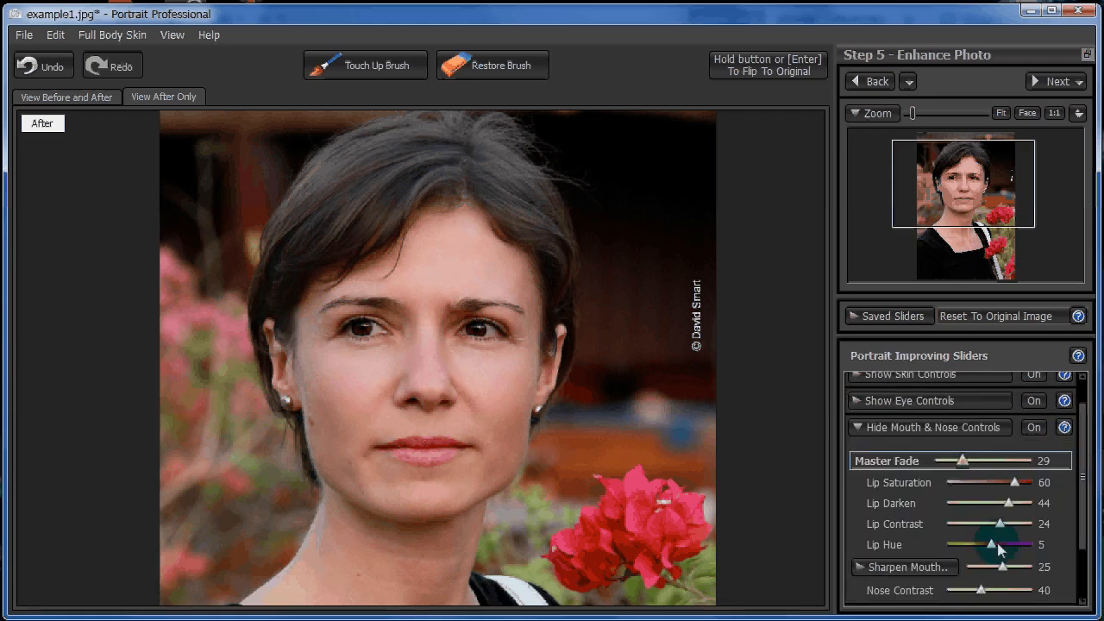
pyautogui.moveTo(945, 543); pyautogui.dragTo(987, 536)
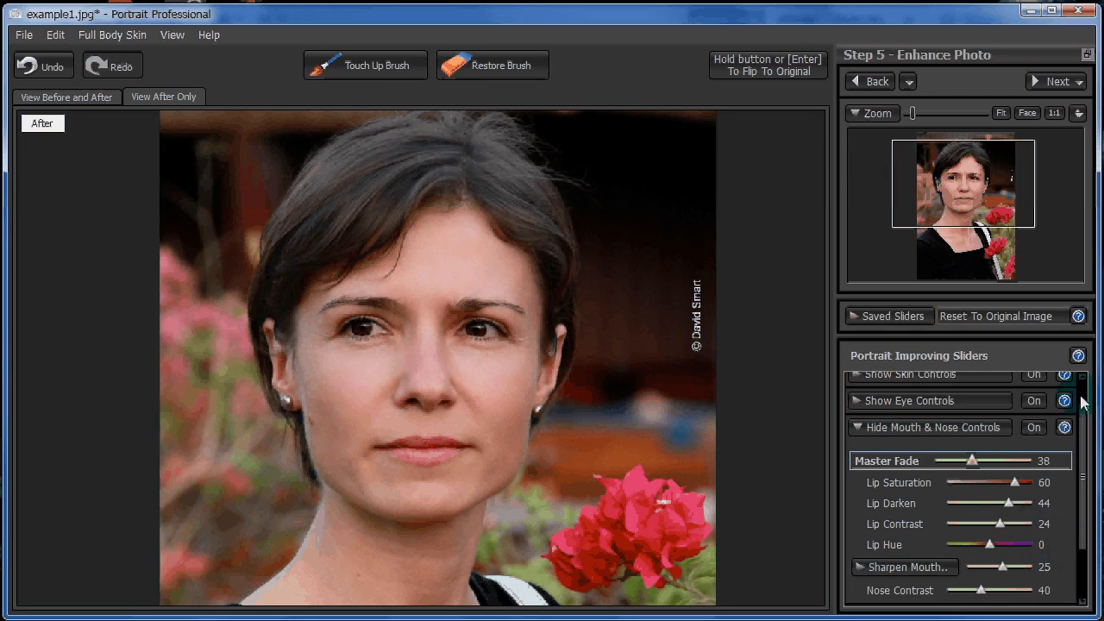
pyautogui.scroll(2, 1083, 403)
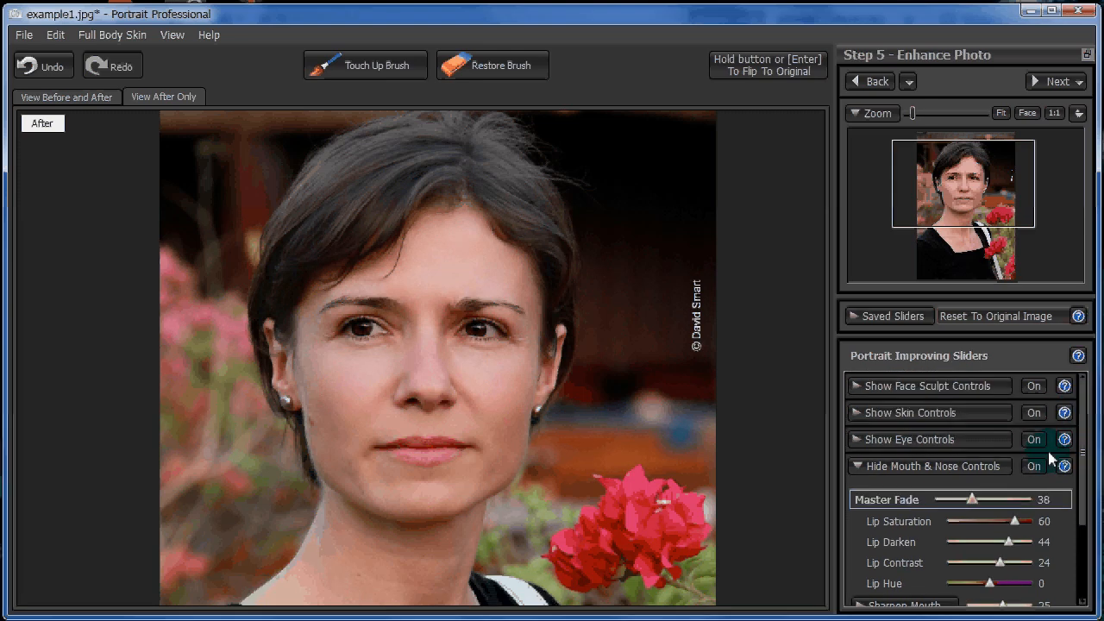
pyautogui.click(860, 469)
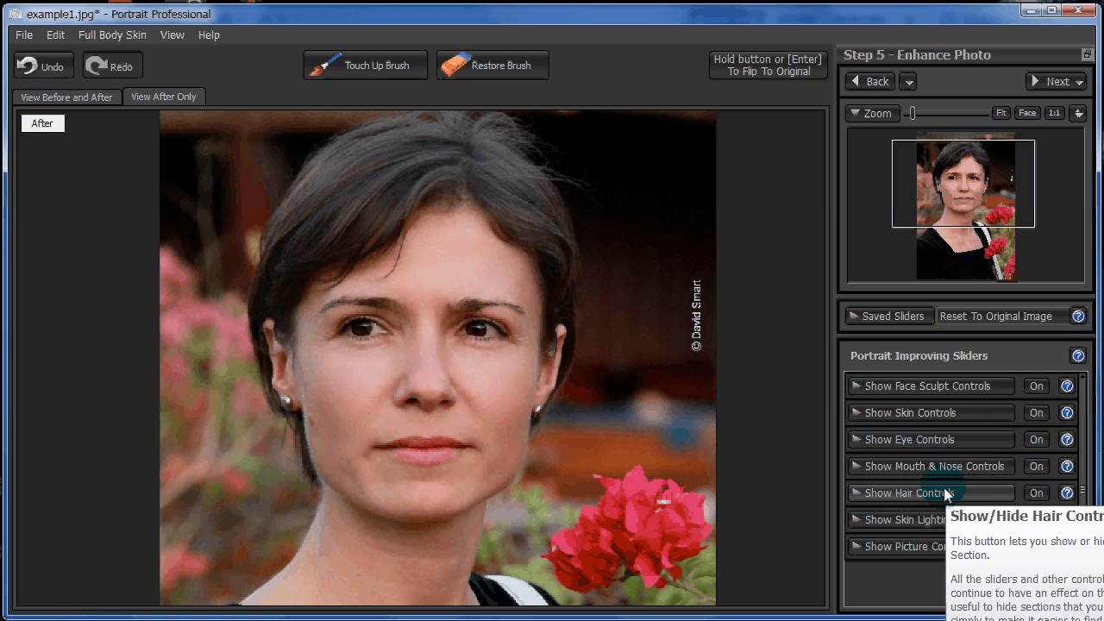
# Fit the whole portrait in view and save it as the JPEG example1_pp.jpg in the data folder, replacing the existing file
pyautogui.moveTo(477, 315); pyautogui.dragTo(520, 362)
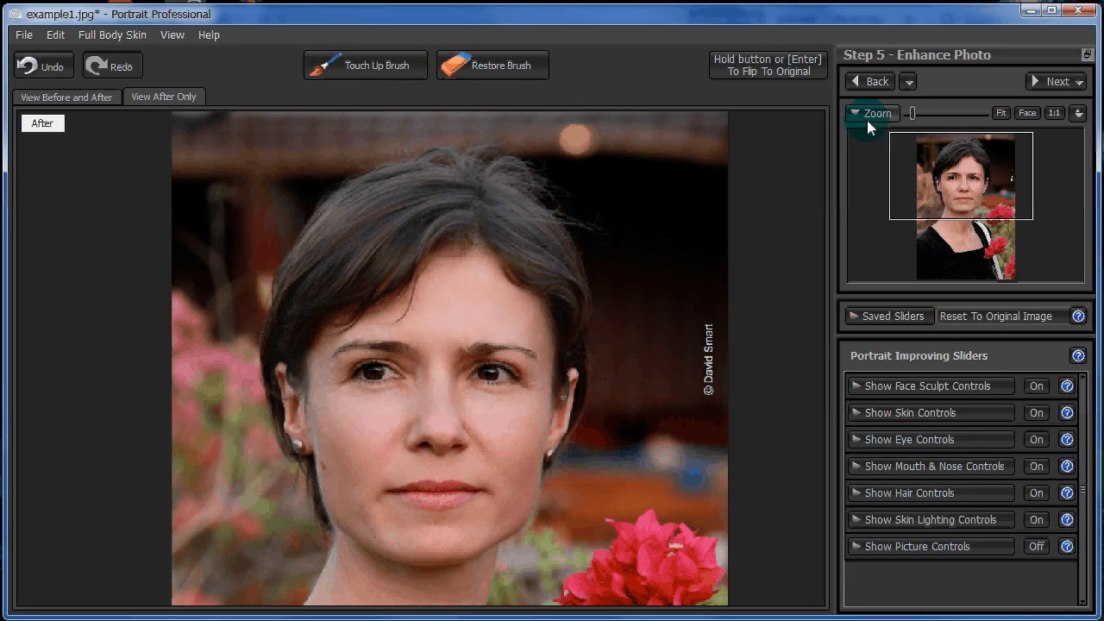
pyautogui.click(999, 113)
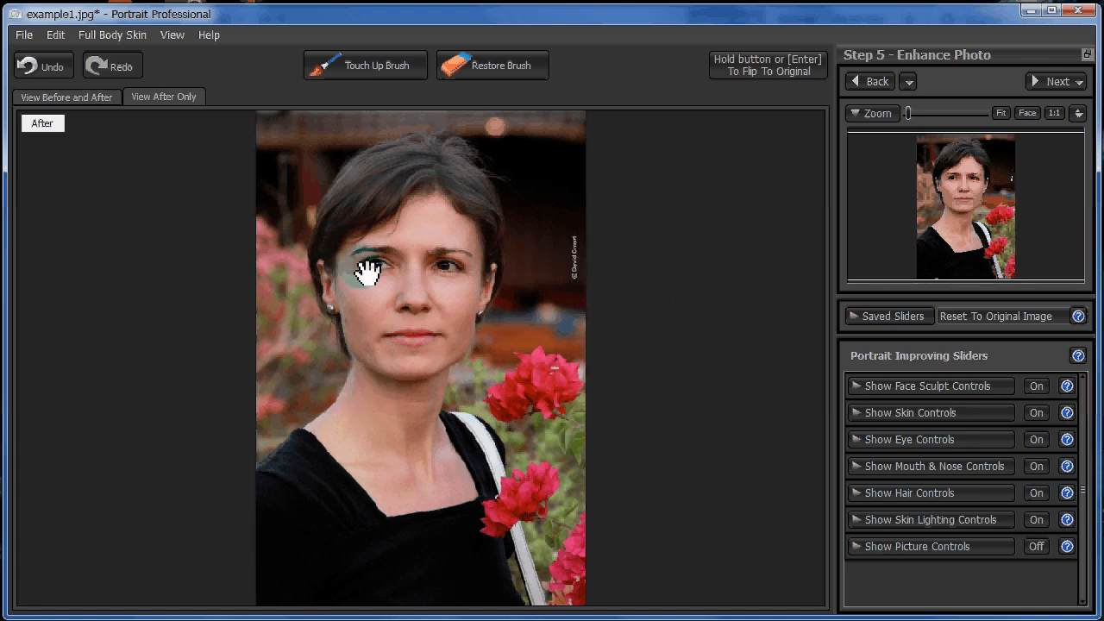
pyautogui.click(24, 35)
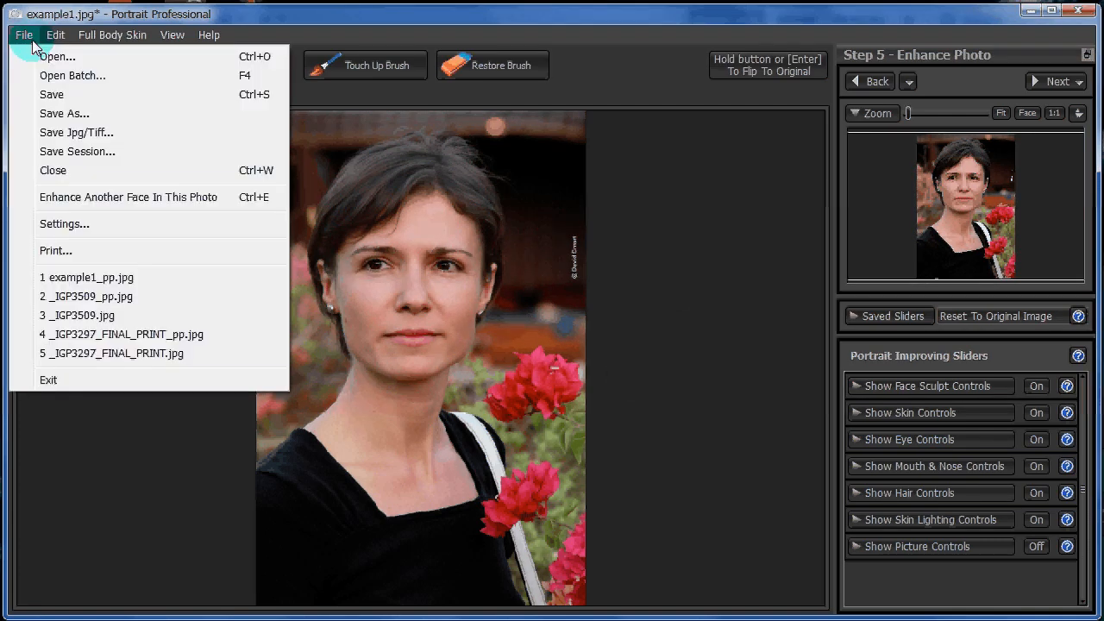
pyautogui.click(70, 97)
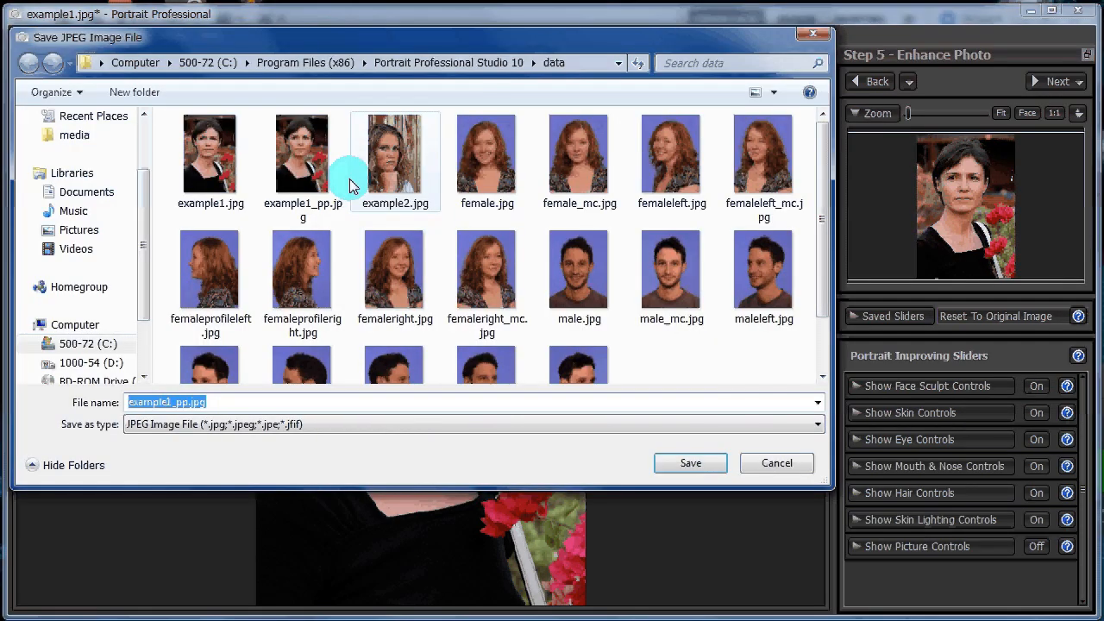
pyautogui.click(302, 160)
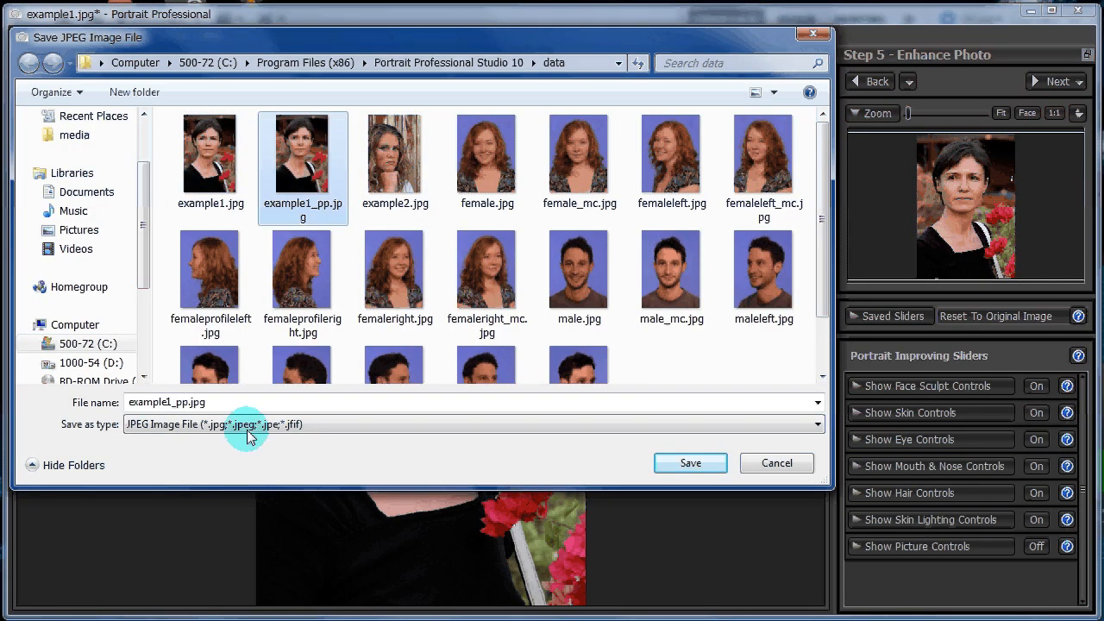
pyautogui.click(689, 463)
pyautogui.click(571, 349)
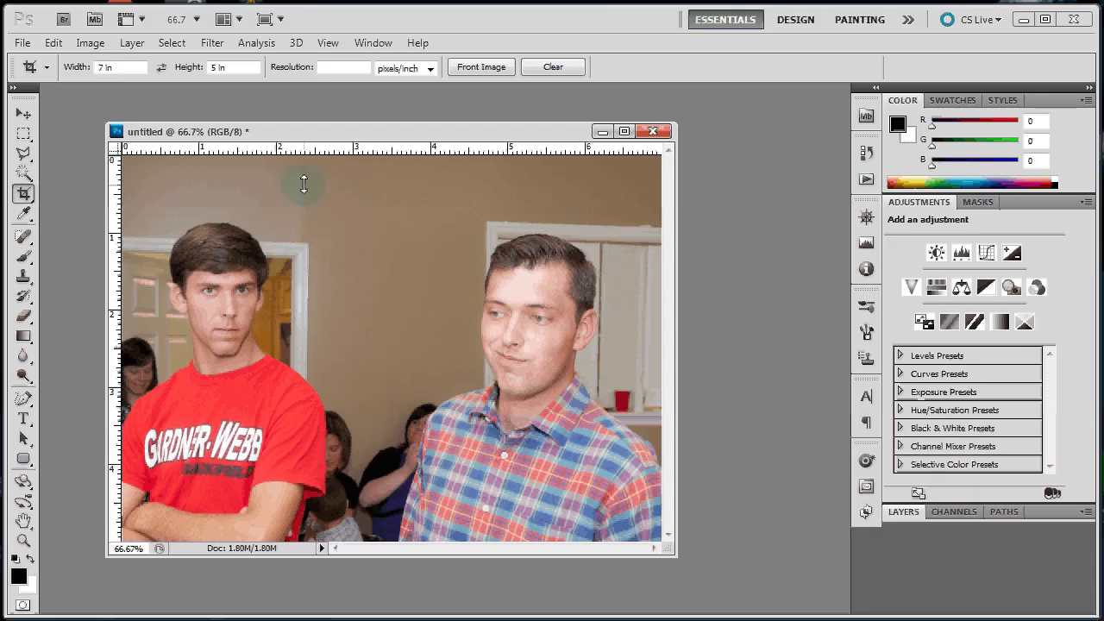
# In Photoshop, run the Anthropics Portrait Professional filter on the open untitled photo of the two men
pyautogui.moveTo(271, 129); pyautogui.dragTo(380, 118)
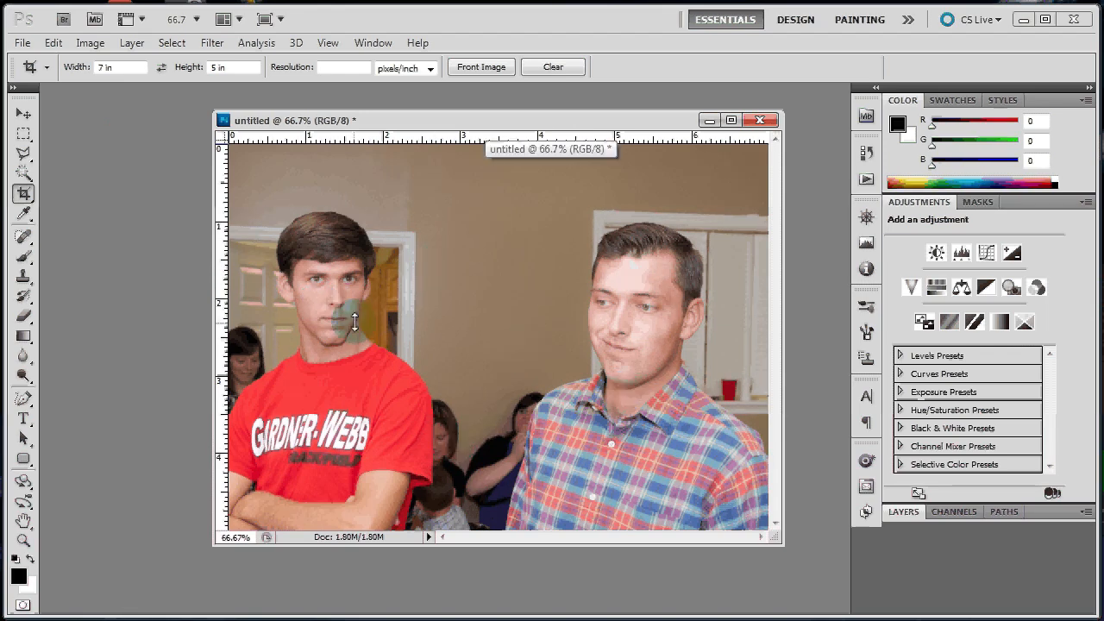
pyautogui.click(212, 42)
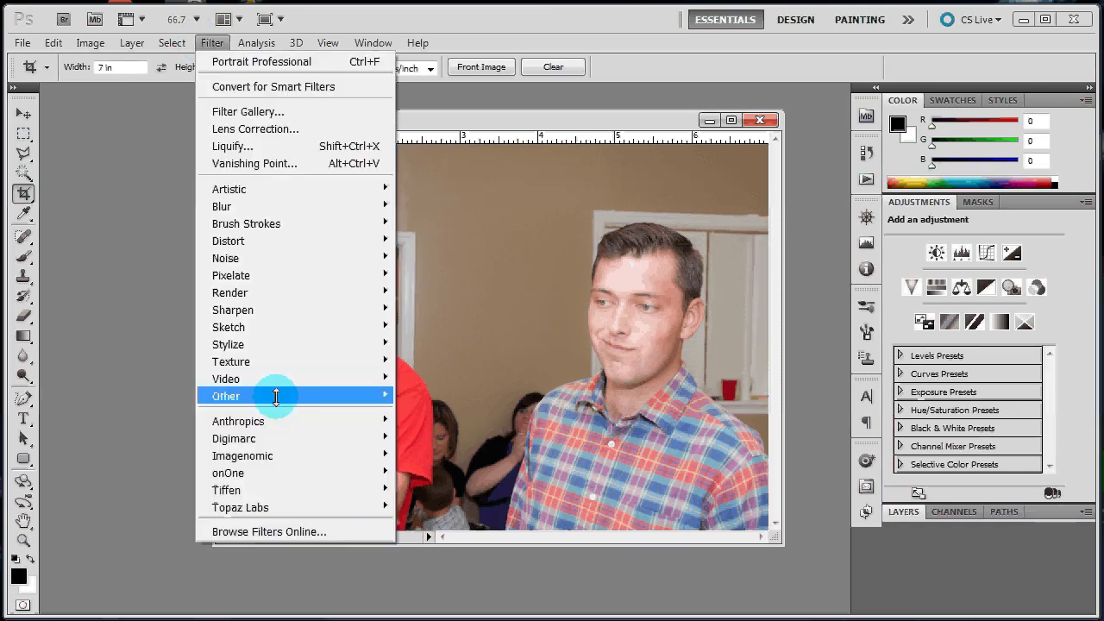
pyautogui.moveTo(284, 420)
pyautogui.click(431, 421)
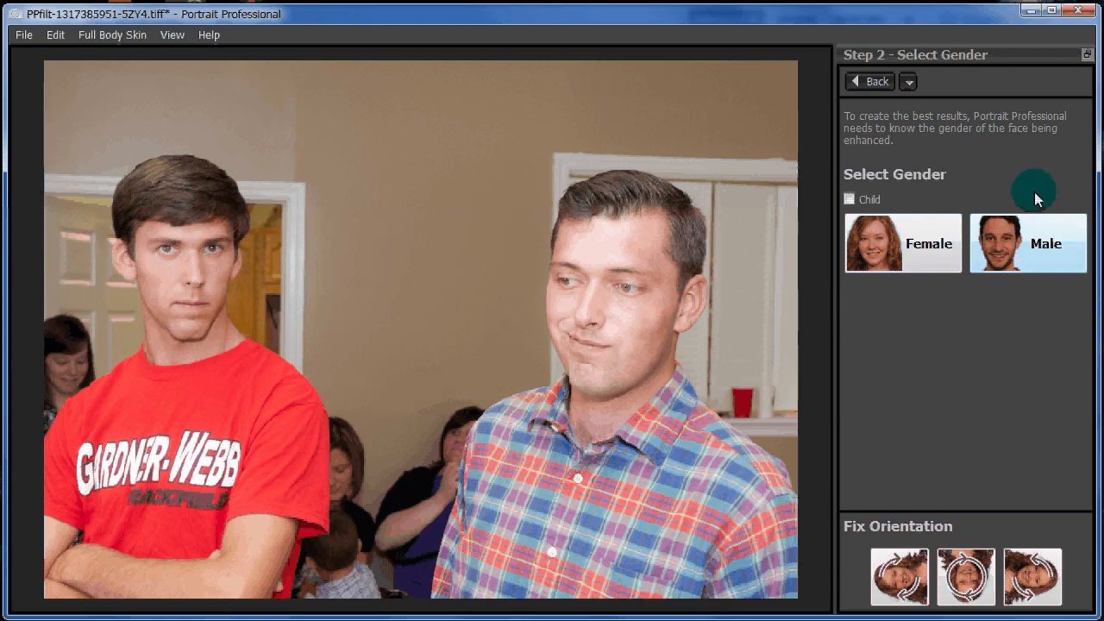
# Select the male gender and mark the outer eye corners of the man in the red shirt
pyautogui.click(1040, 244)
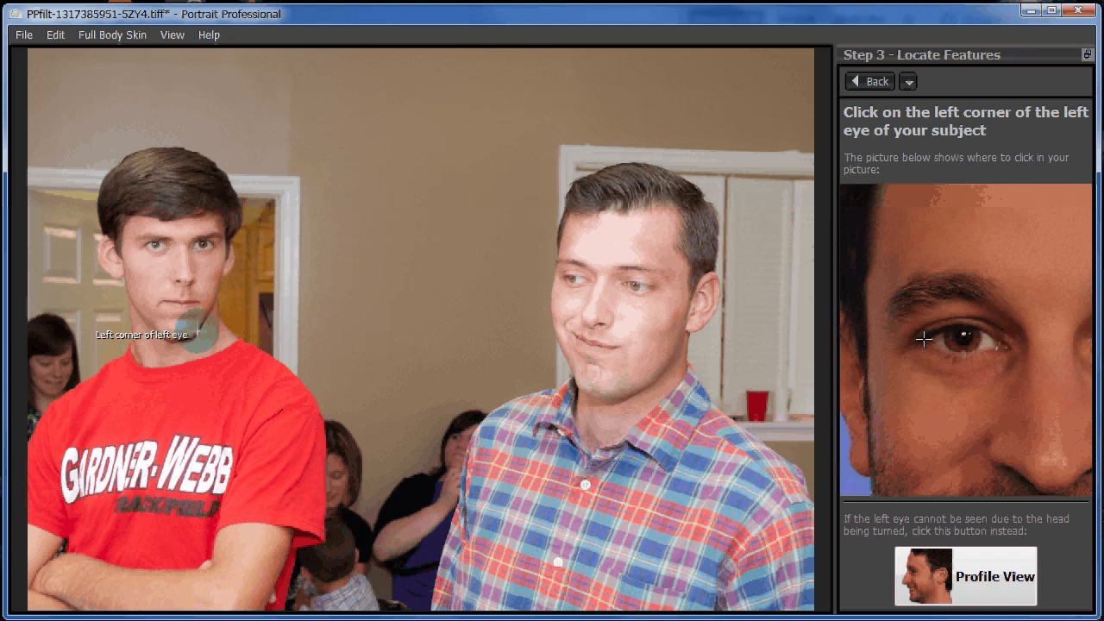
pyautogui.click(145, 244)
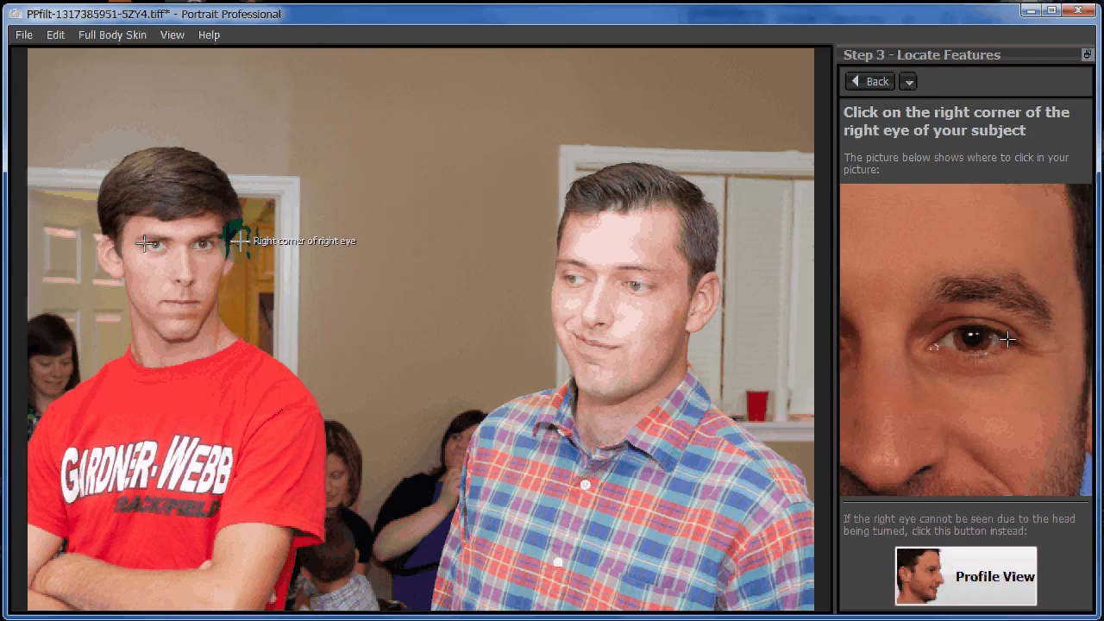
pyautogui.click(215, 243)
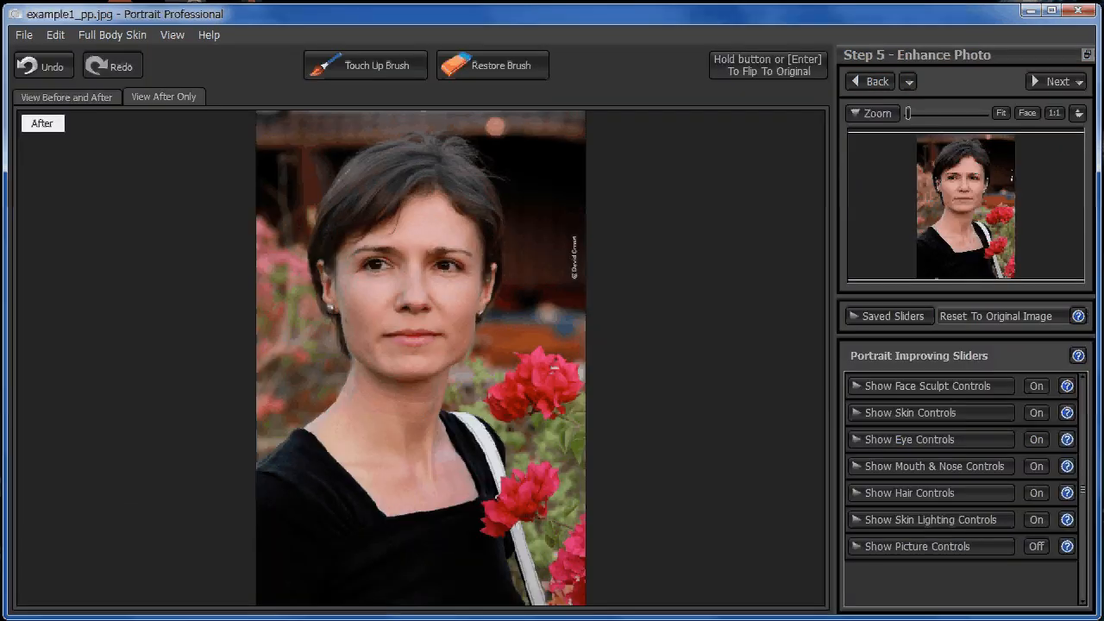
# Compare the saved portrait with its original side by side, first whole and with the face enlarged, and return to the after-only view
pyautogui.click(763, 69)
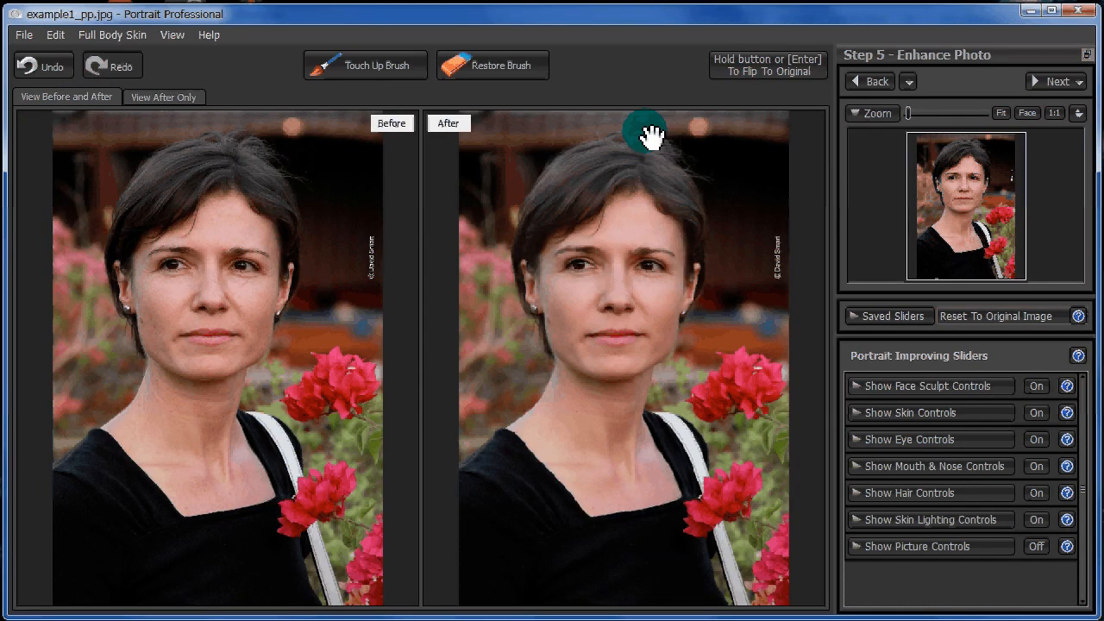
pyautogui.click(755, 71)
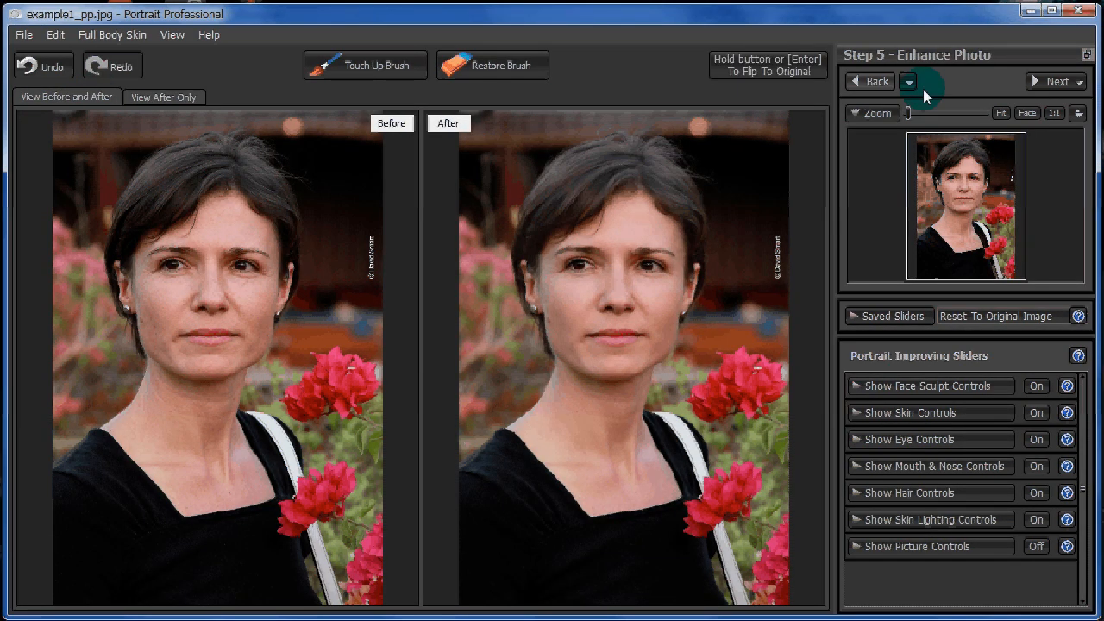
pyautogui.click(1026, 118)
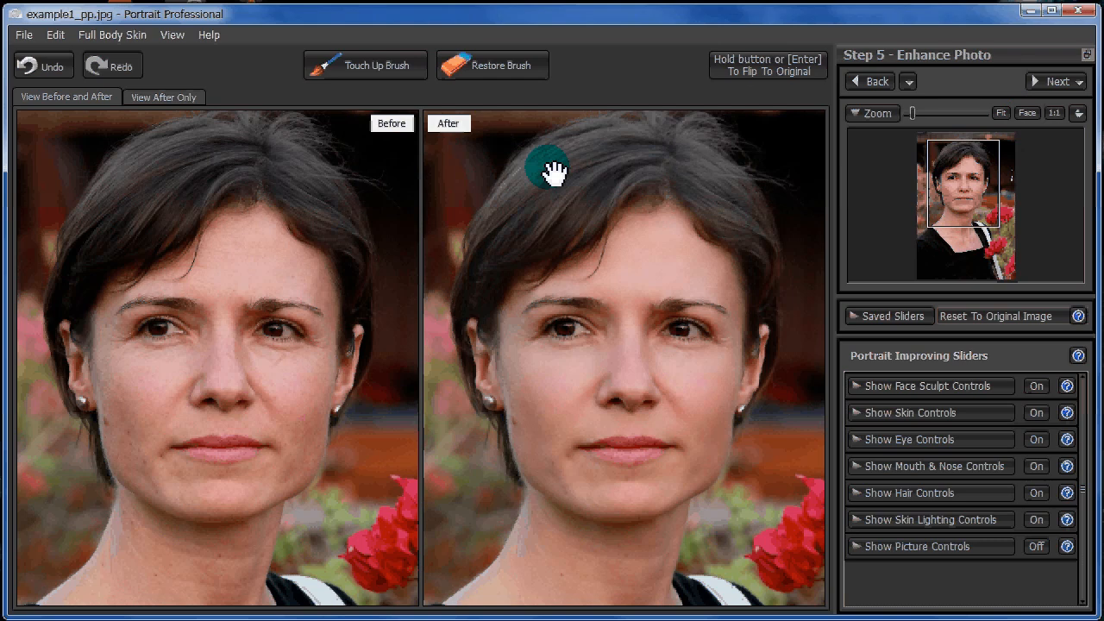
pyautogui.click(752, 69)
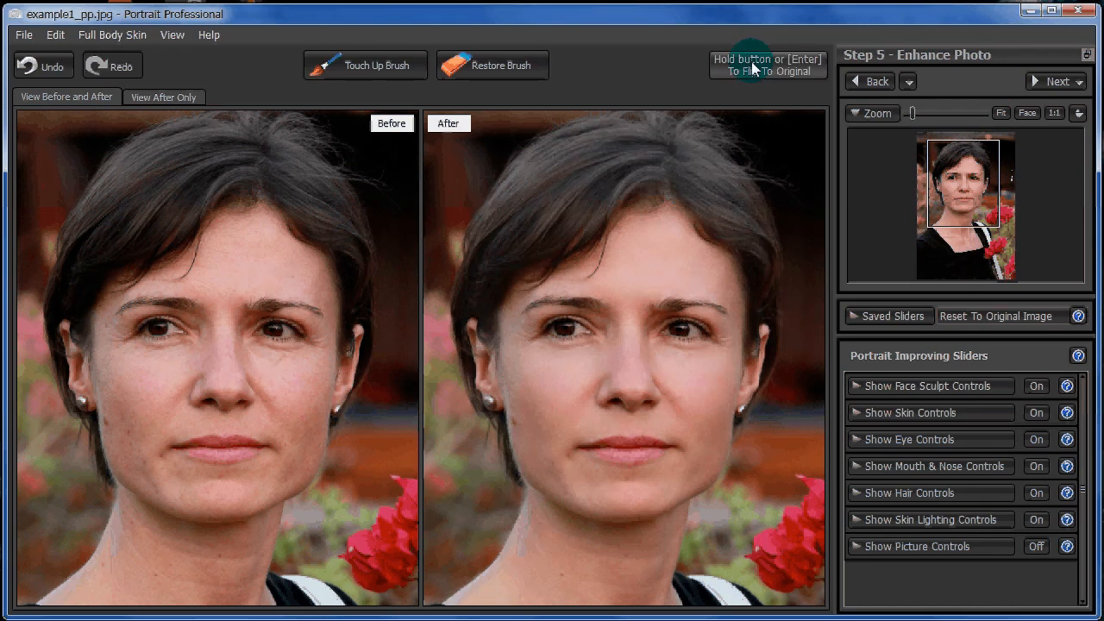
pyautogui.click(177, 102)
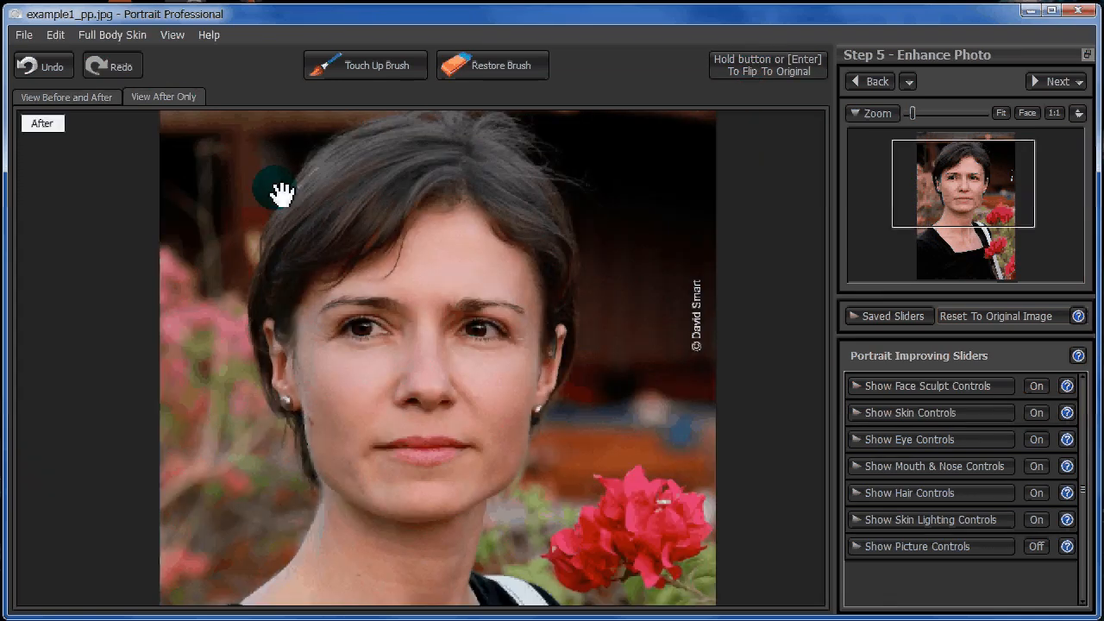